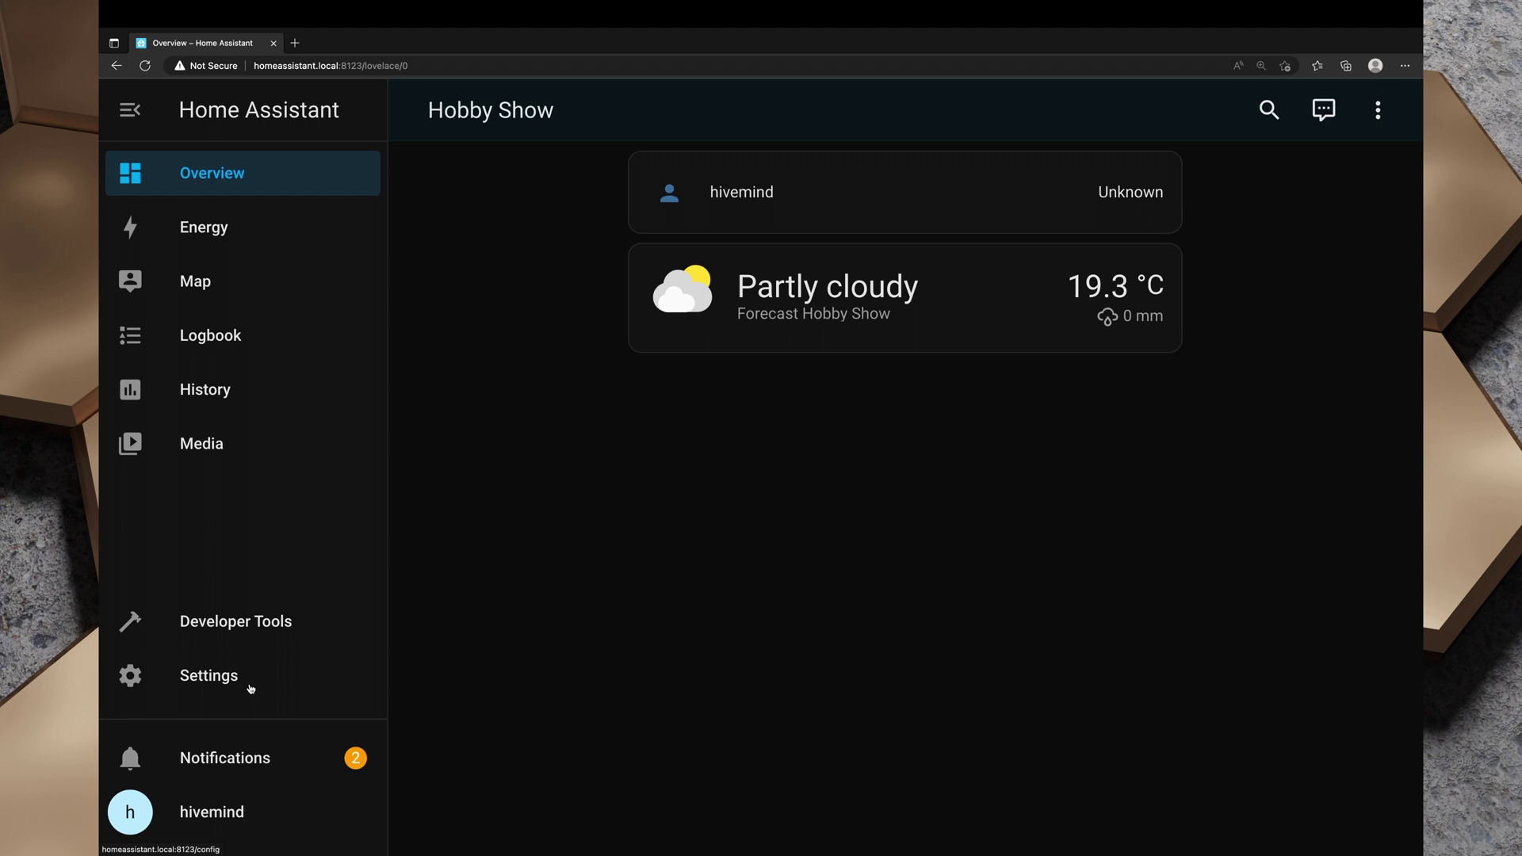
- Install the official deCONZ add-on (version 6.18.0) from the Home Assistant add-on store
left_click(252, 689)
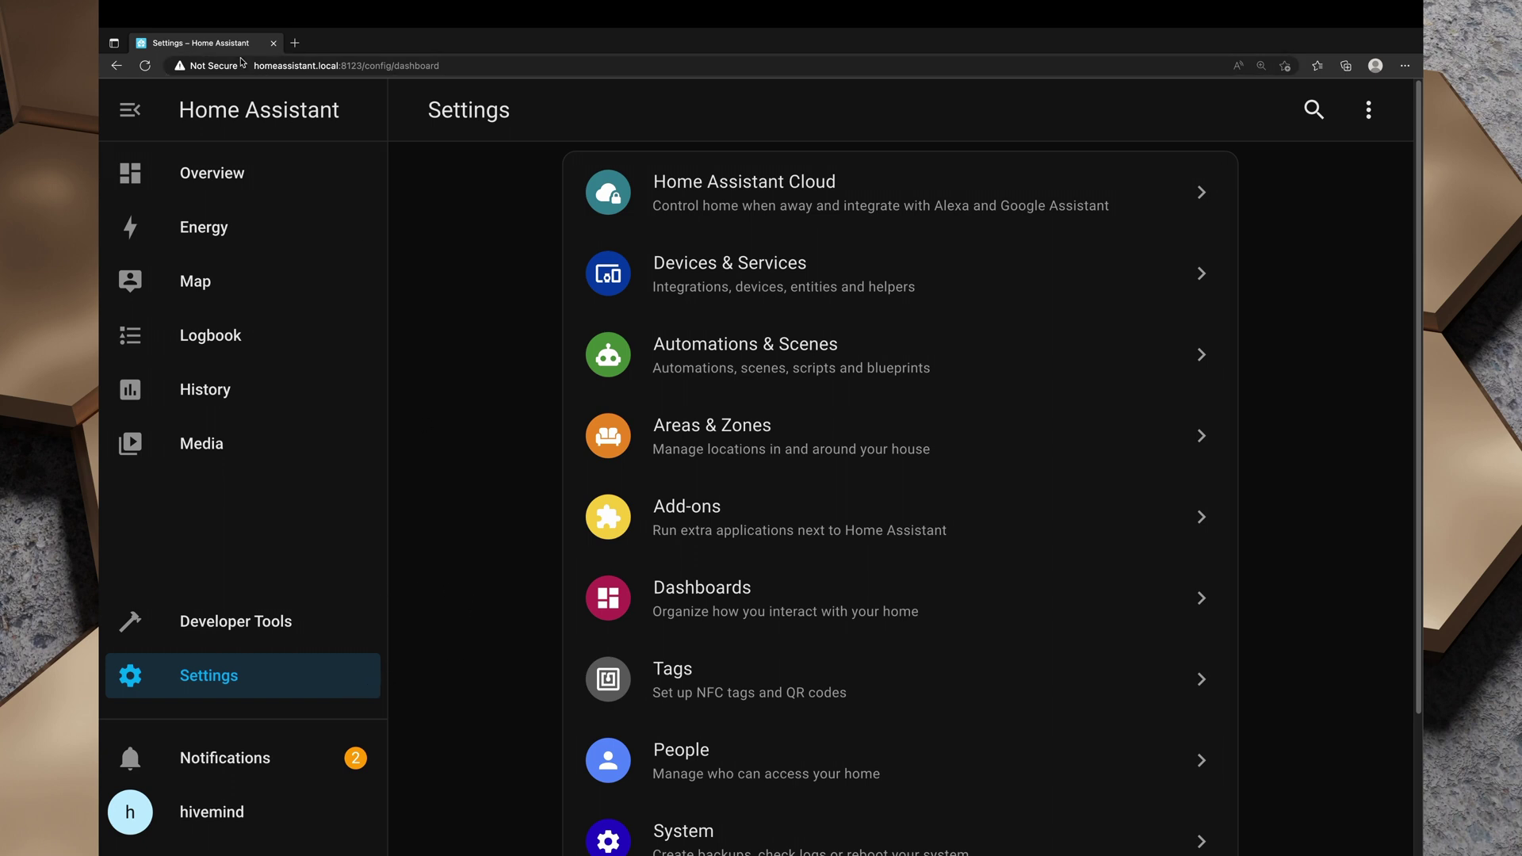
left_click(210, 180)
left_click(252, 674)
left_click(698, 530)
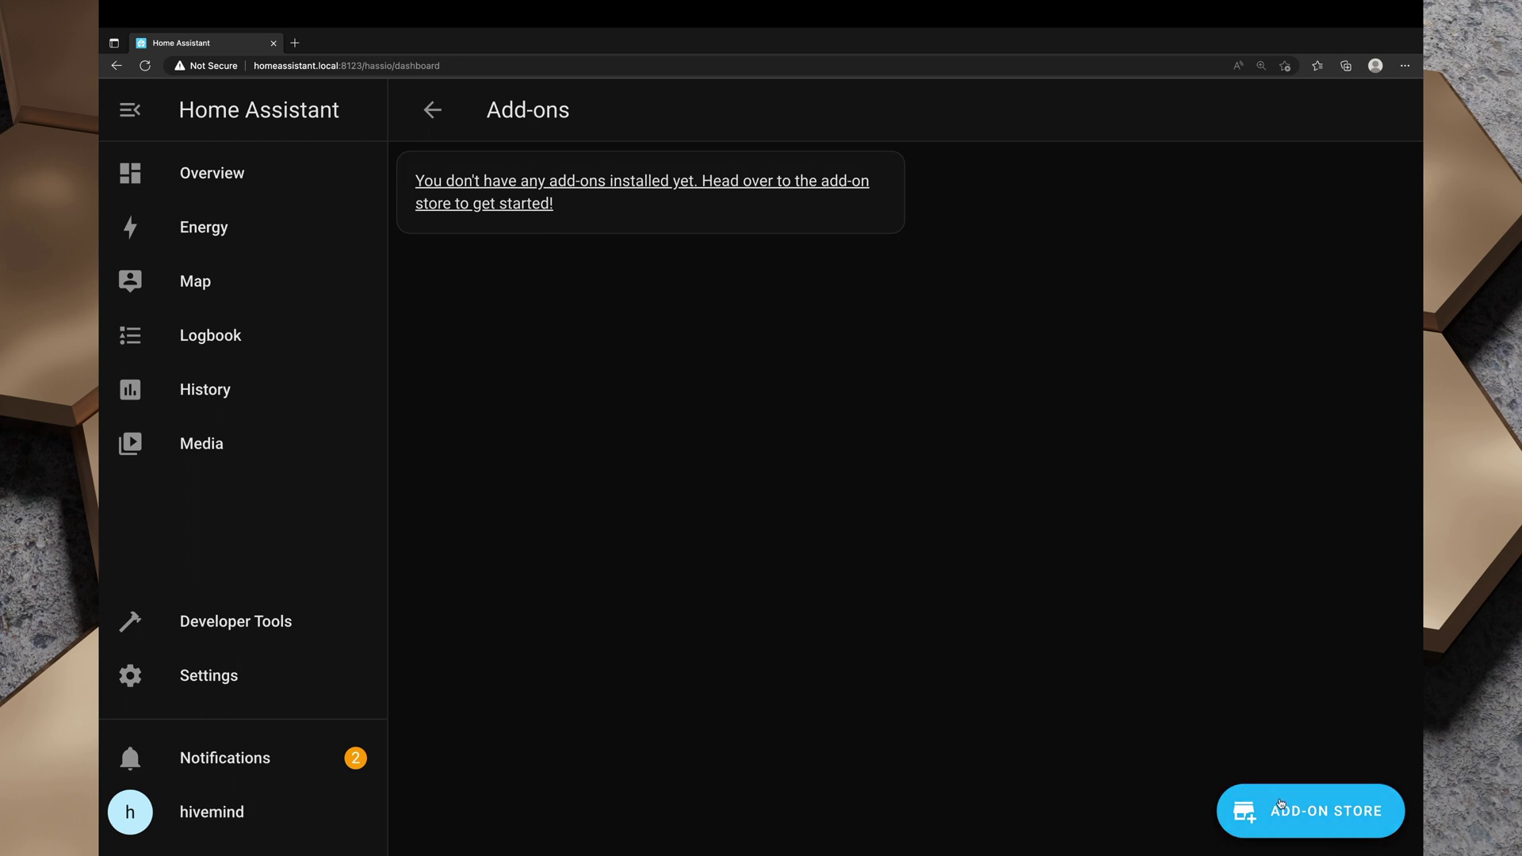
left_click(1281, 804)
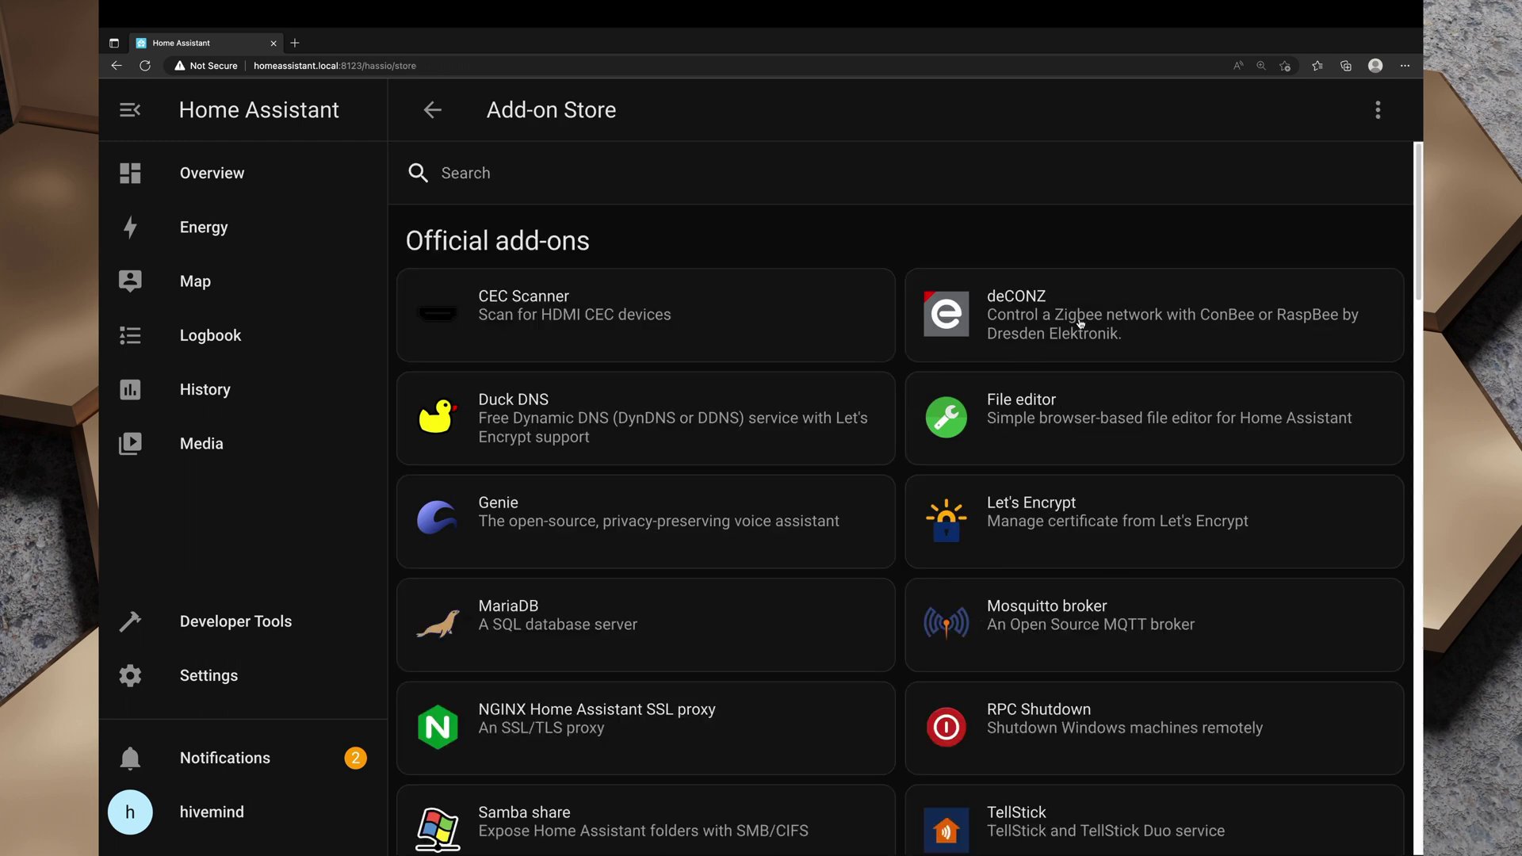
left_click(1021, 317)
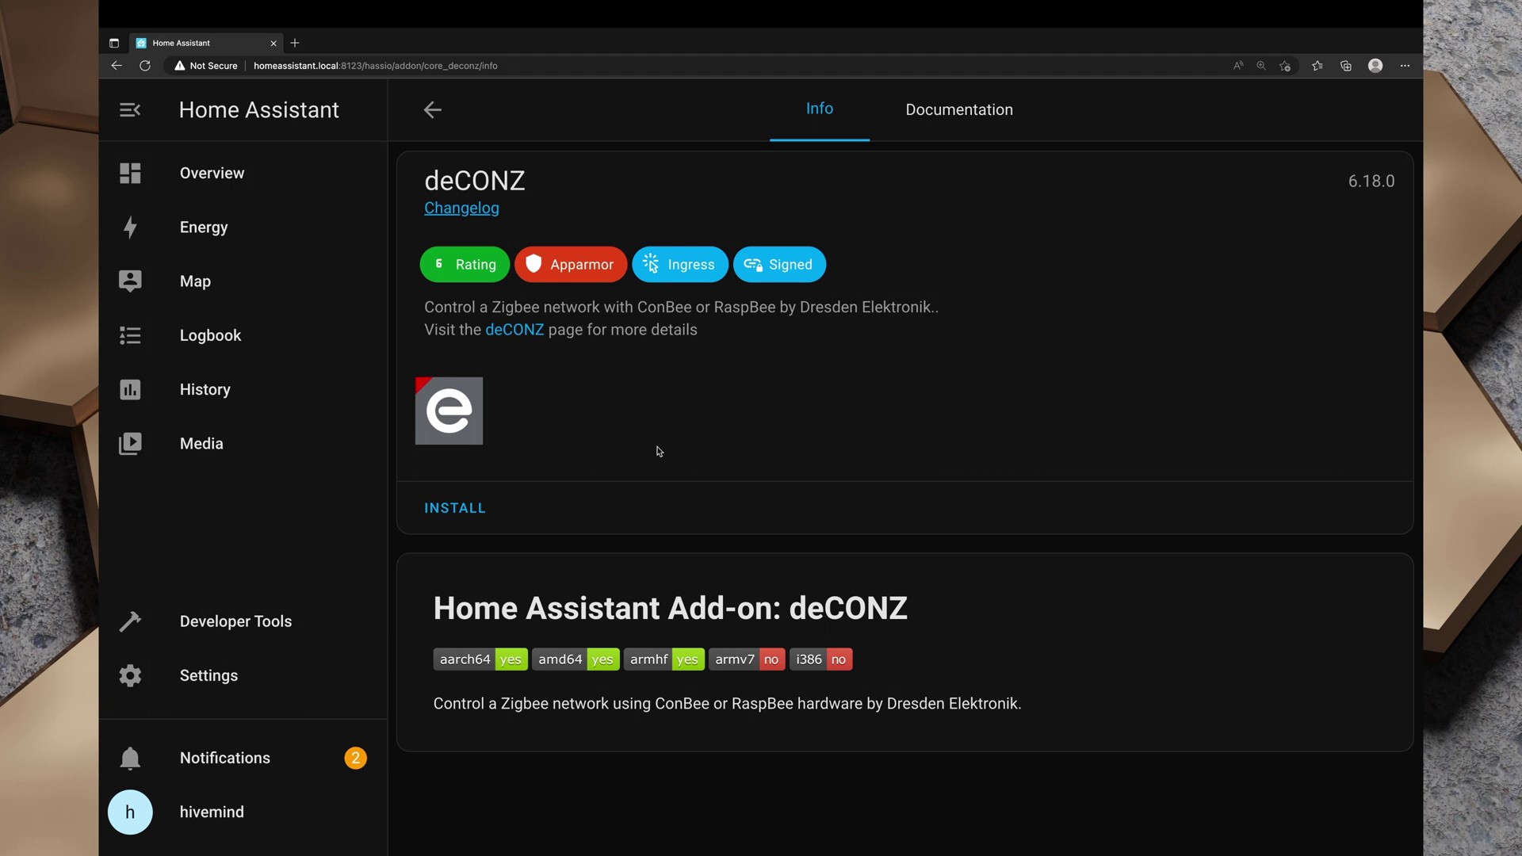
left_click(458, 511)
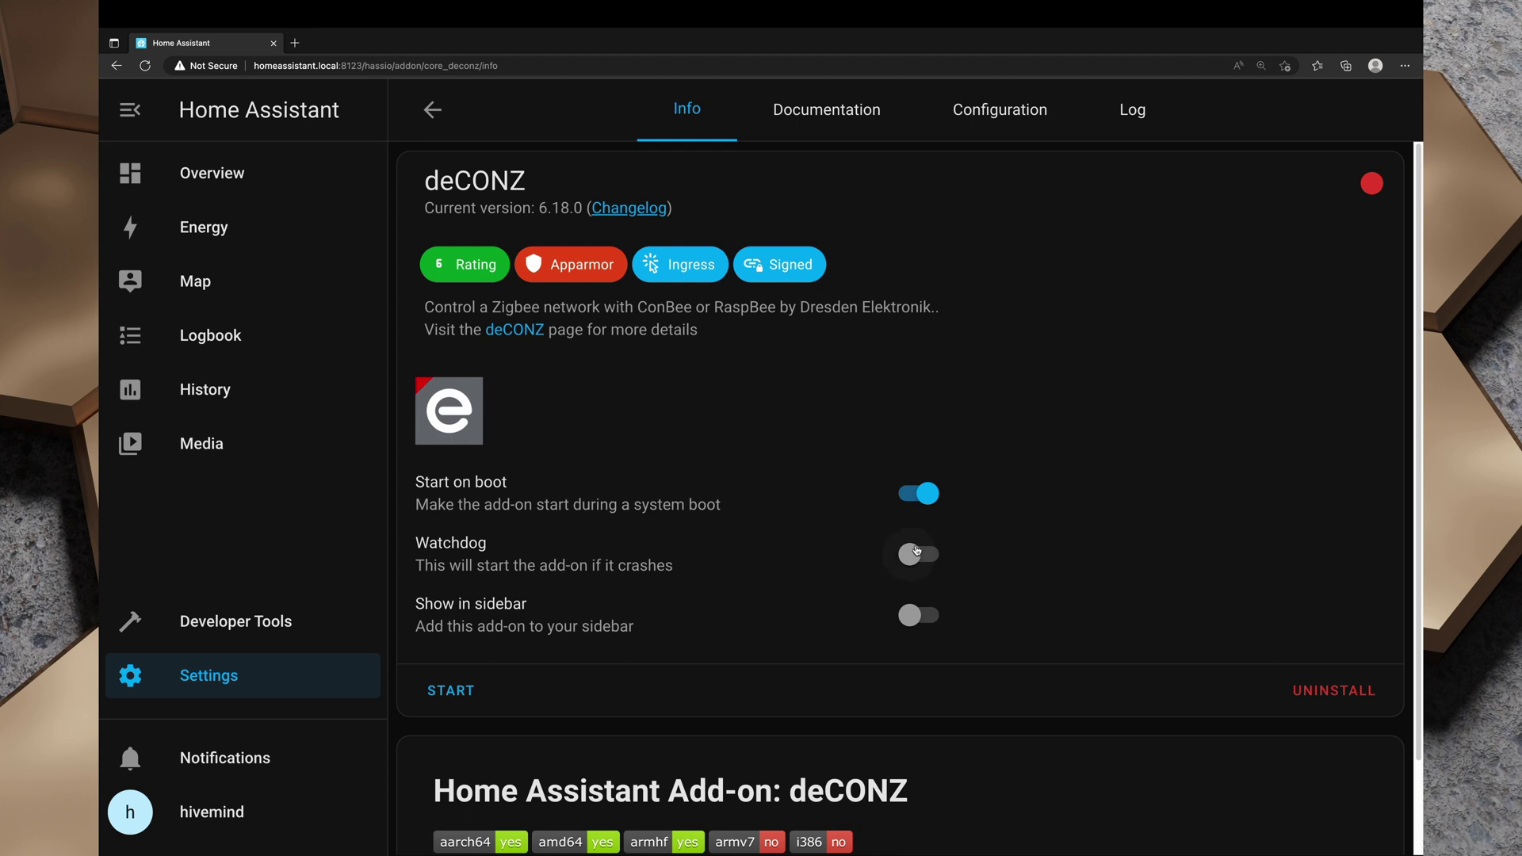
- Turn on Watchdog and Show in sidebar for the deCONZ add-on
left_click(917, 553)
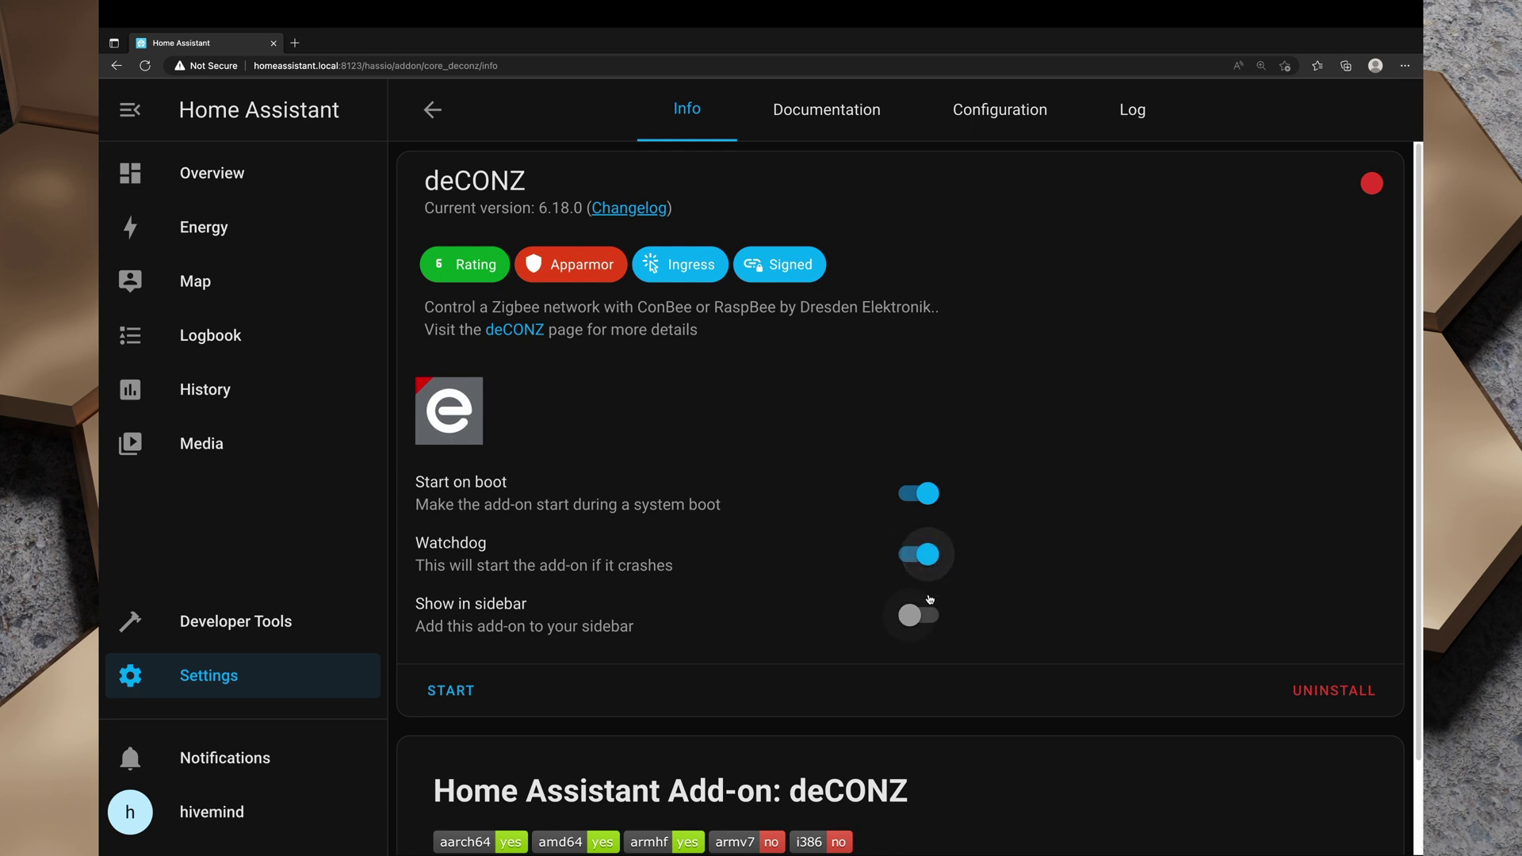
left_click(920, 615)
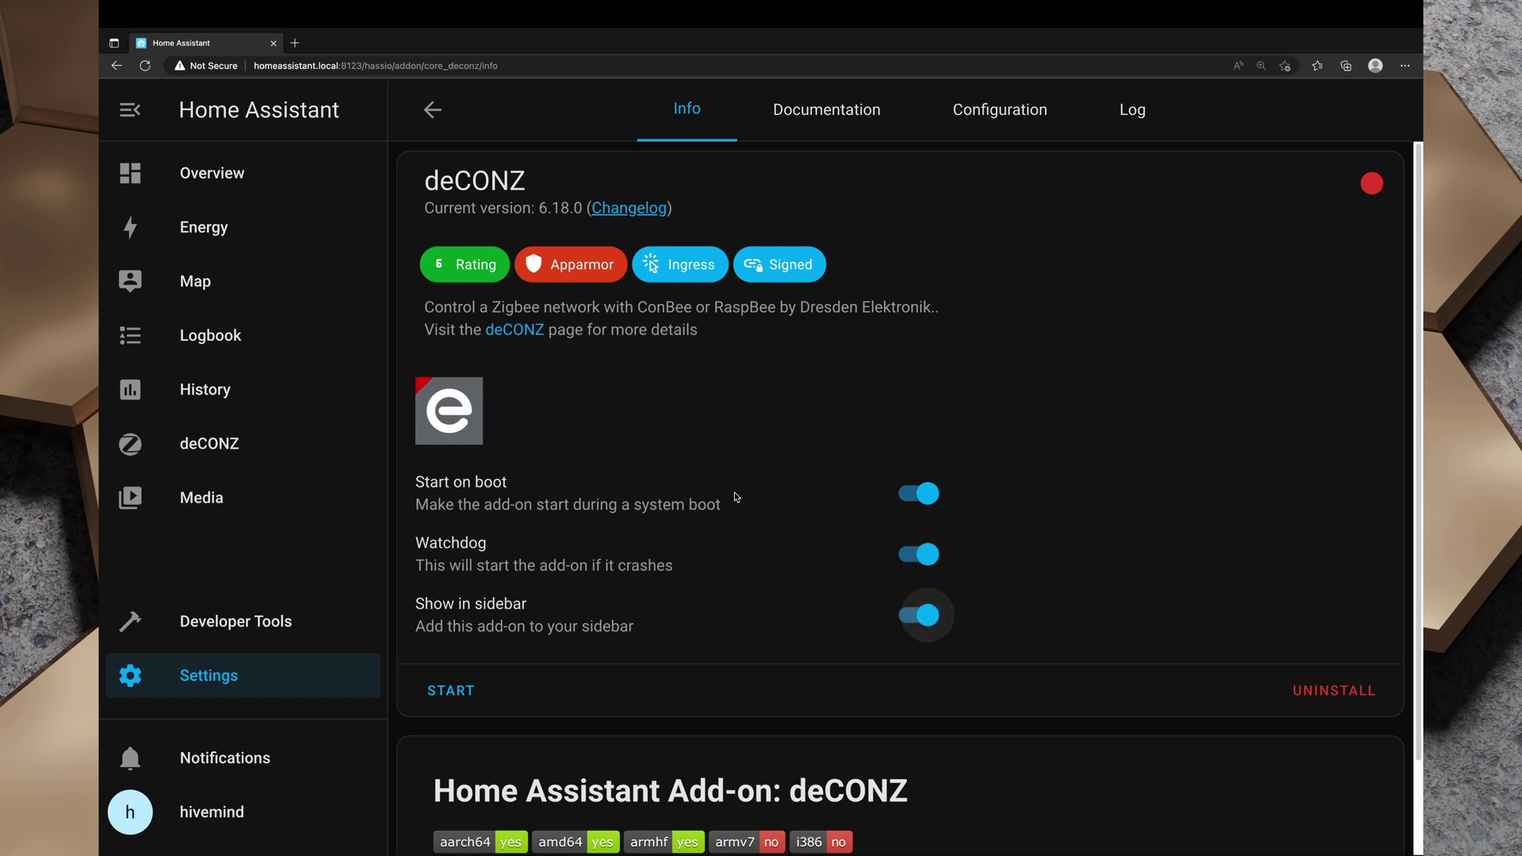
scroll(773, 480, "down", 1)
scroll(772, 480, "up", 1)
- Set the deCONZ device option to the ConBee II, save it, and start the add-on
left_click(979, 127)
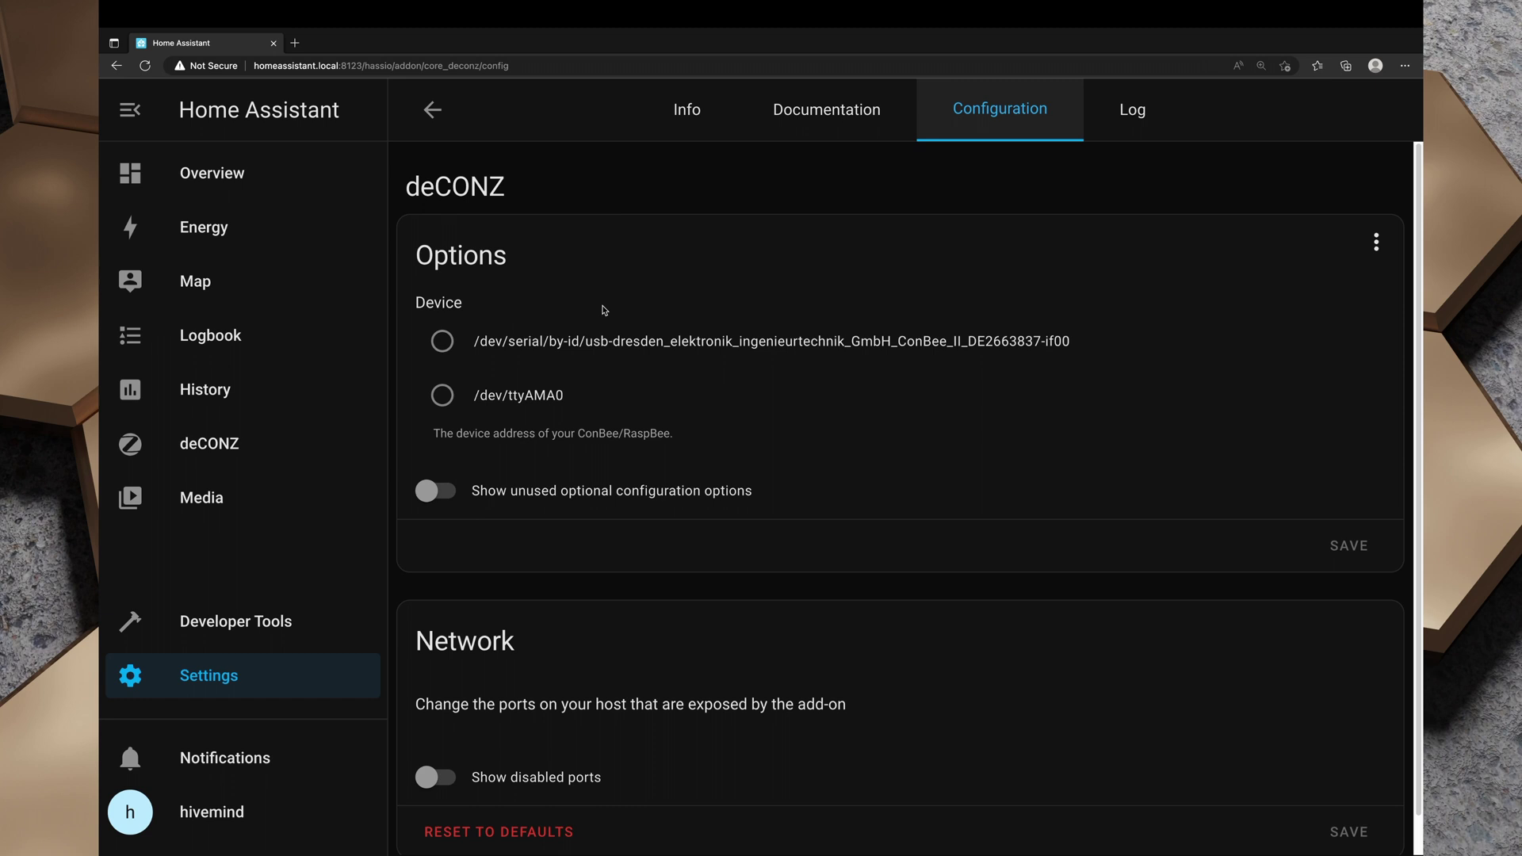
left_click(438, 342)
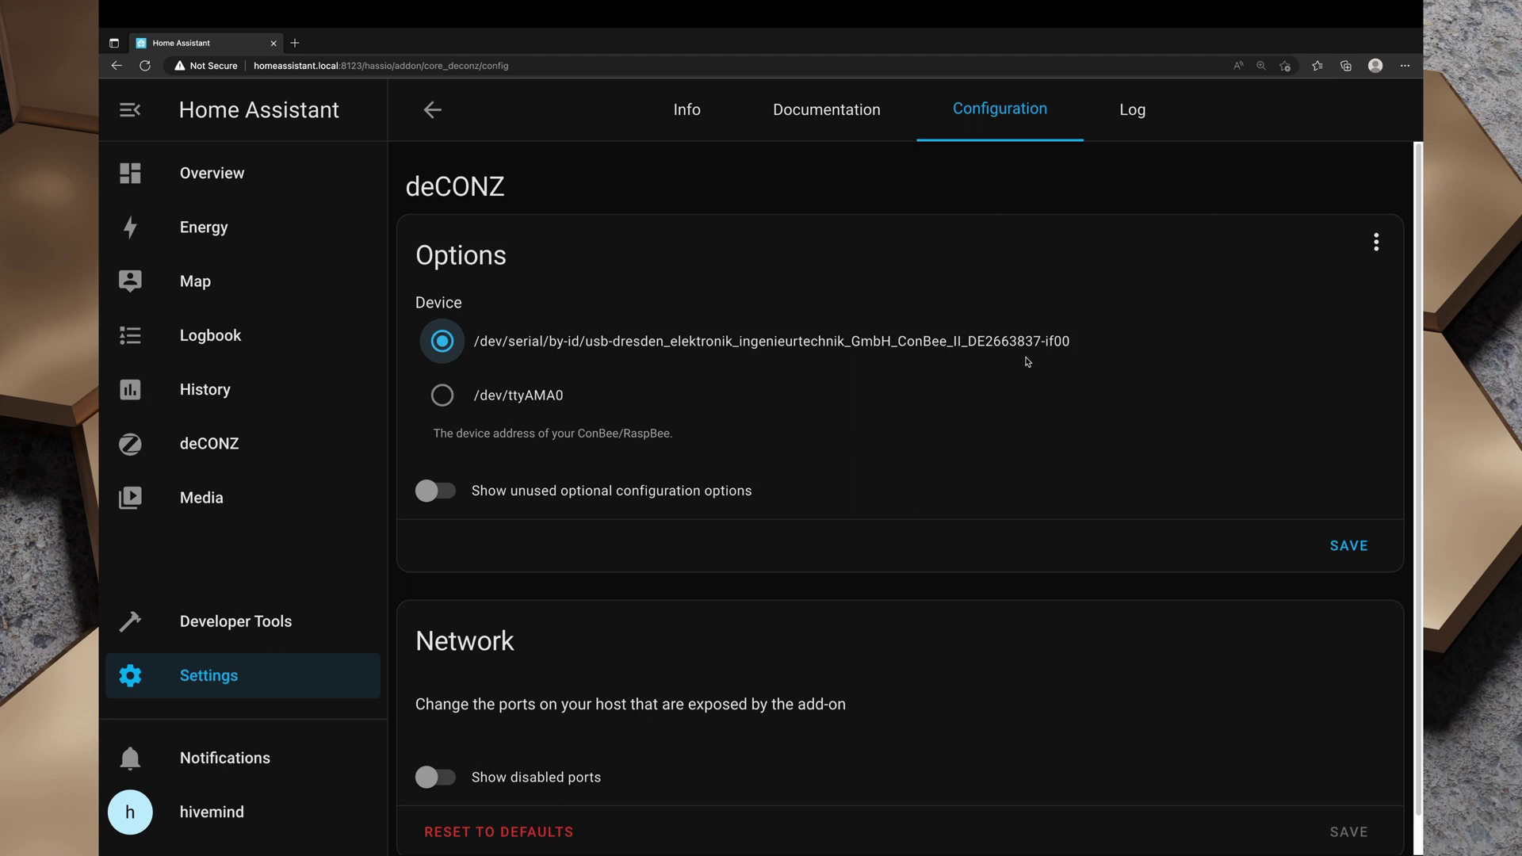
left_click(1342, 549)
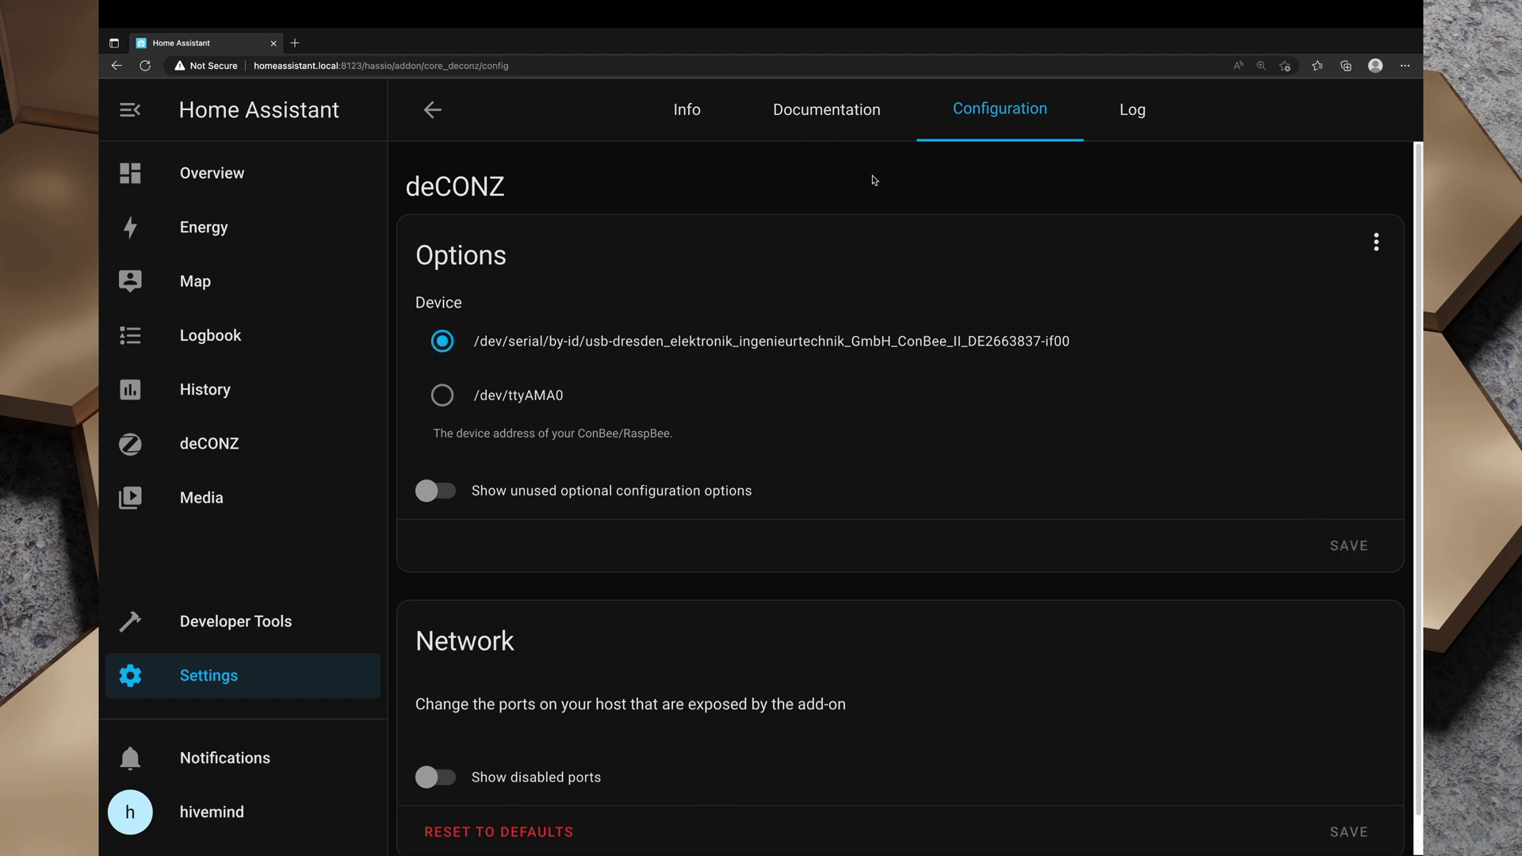
left_click(692, 127)
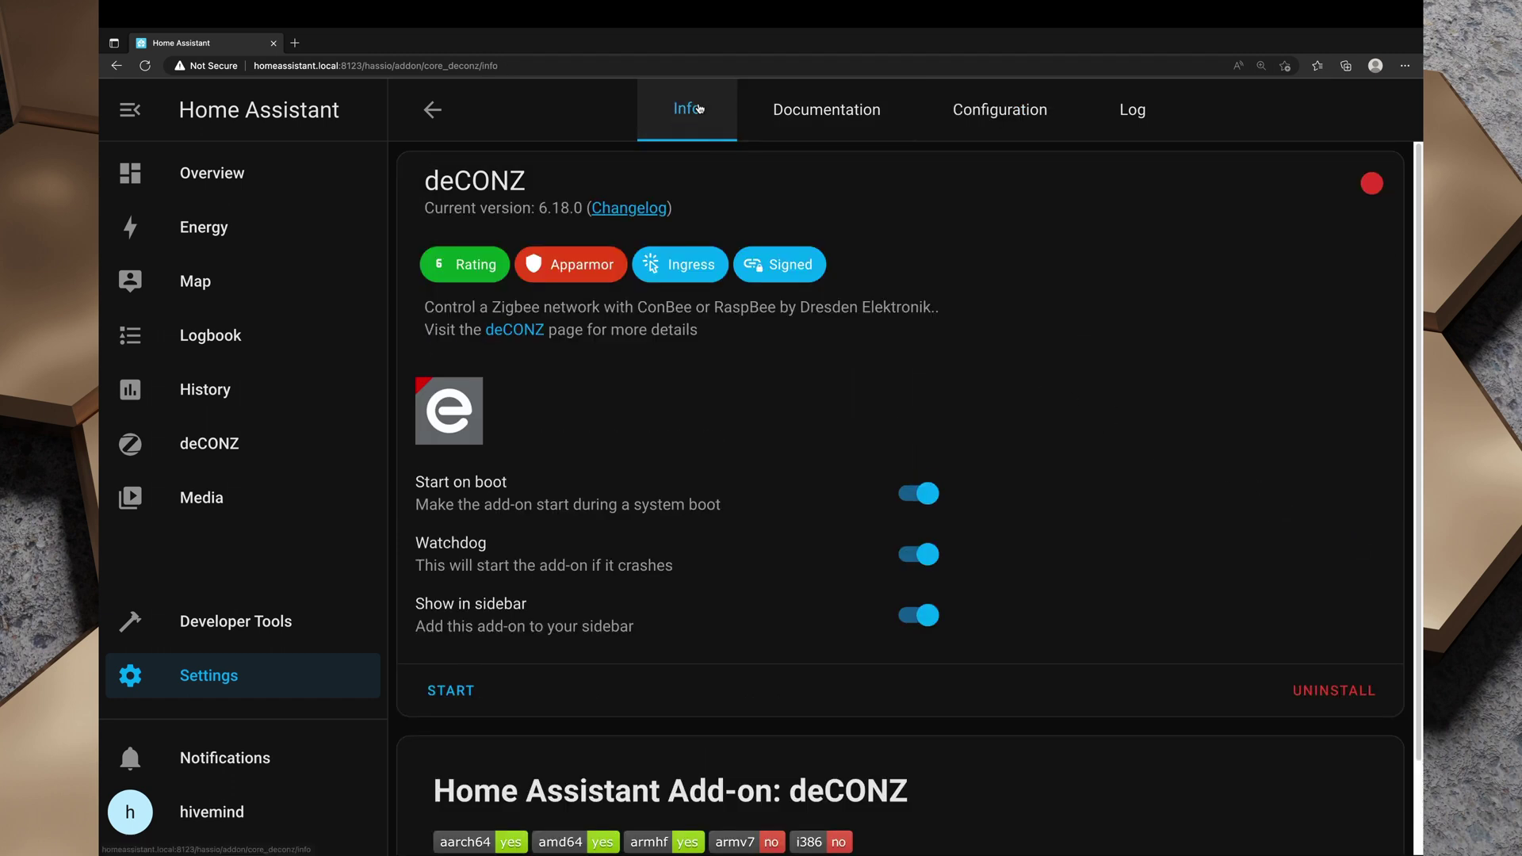
left_click(457, 692)
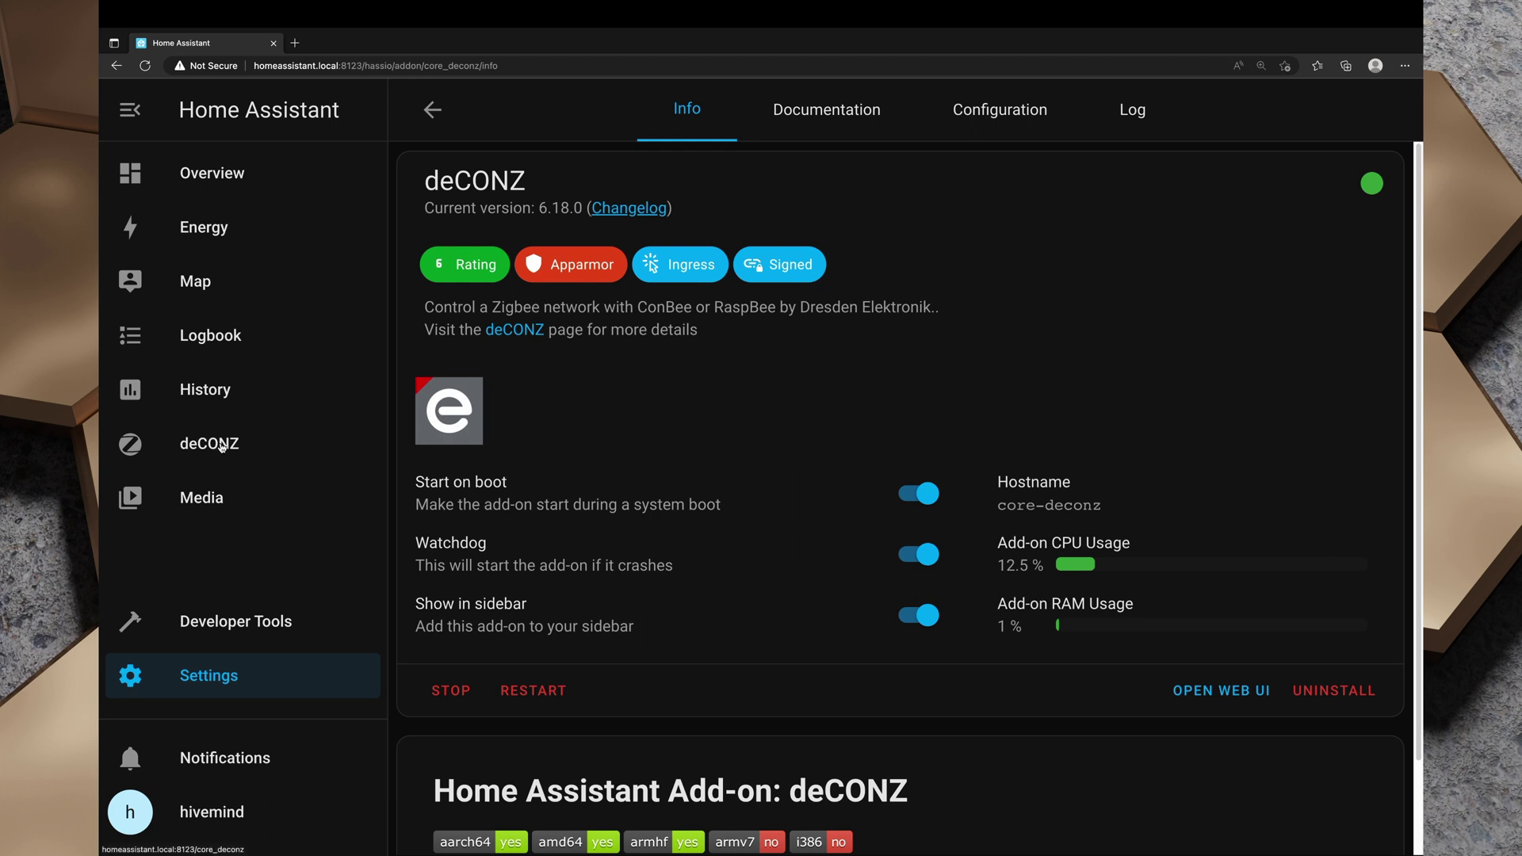
- Launch Phoscon from the deCONZ sidebar panel and select the Phoscon-GW gateway
left_click(222, 446)
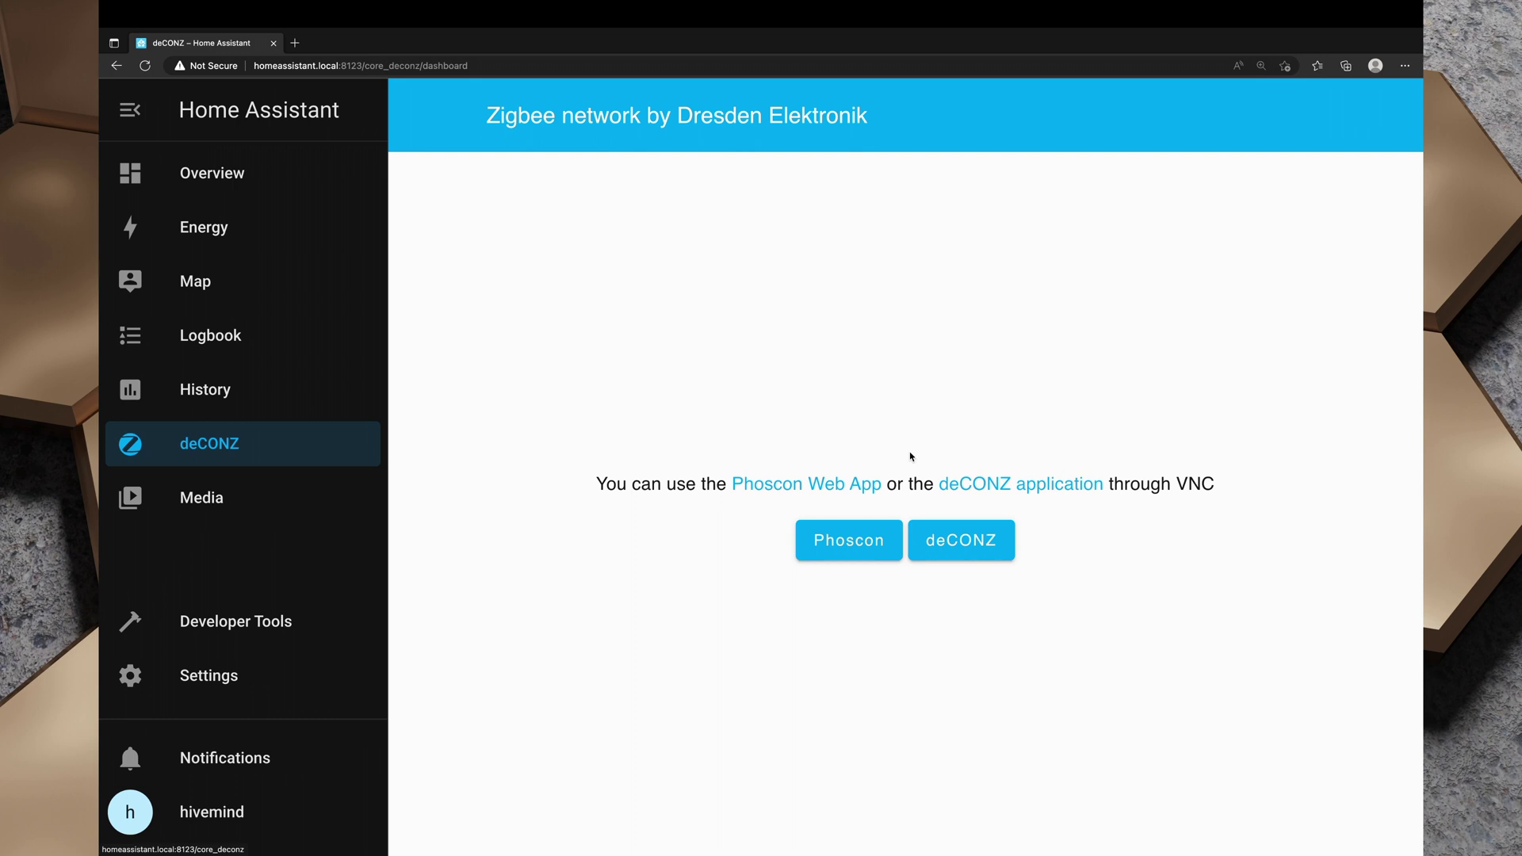
left_click(982, 546)
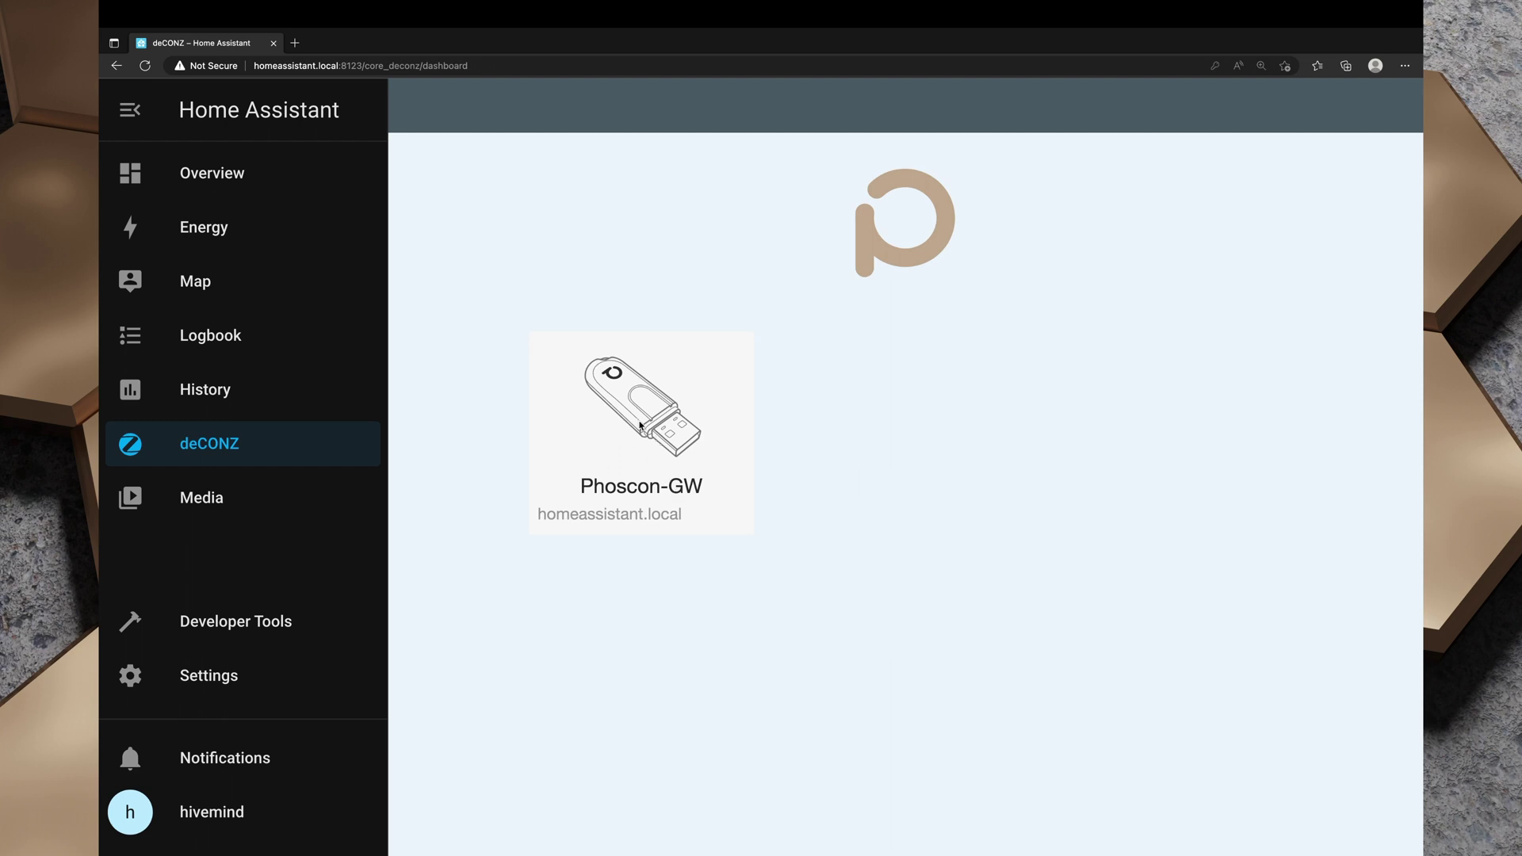
left_click(640, 426)
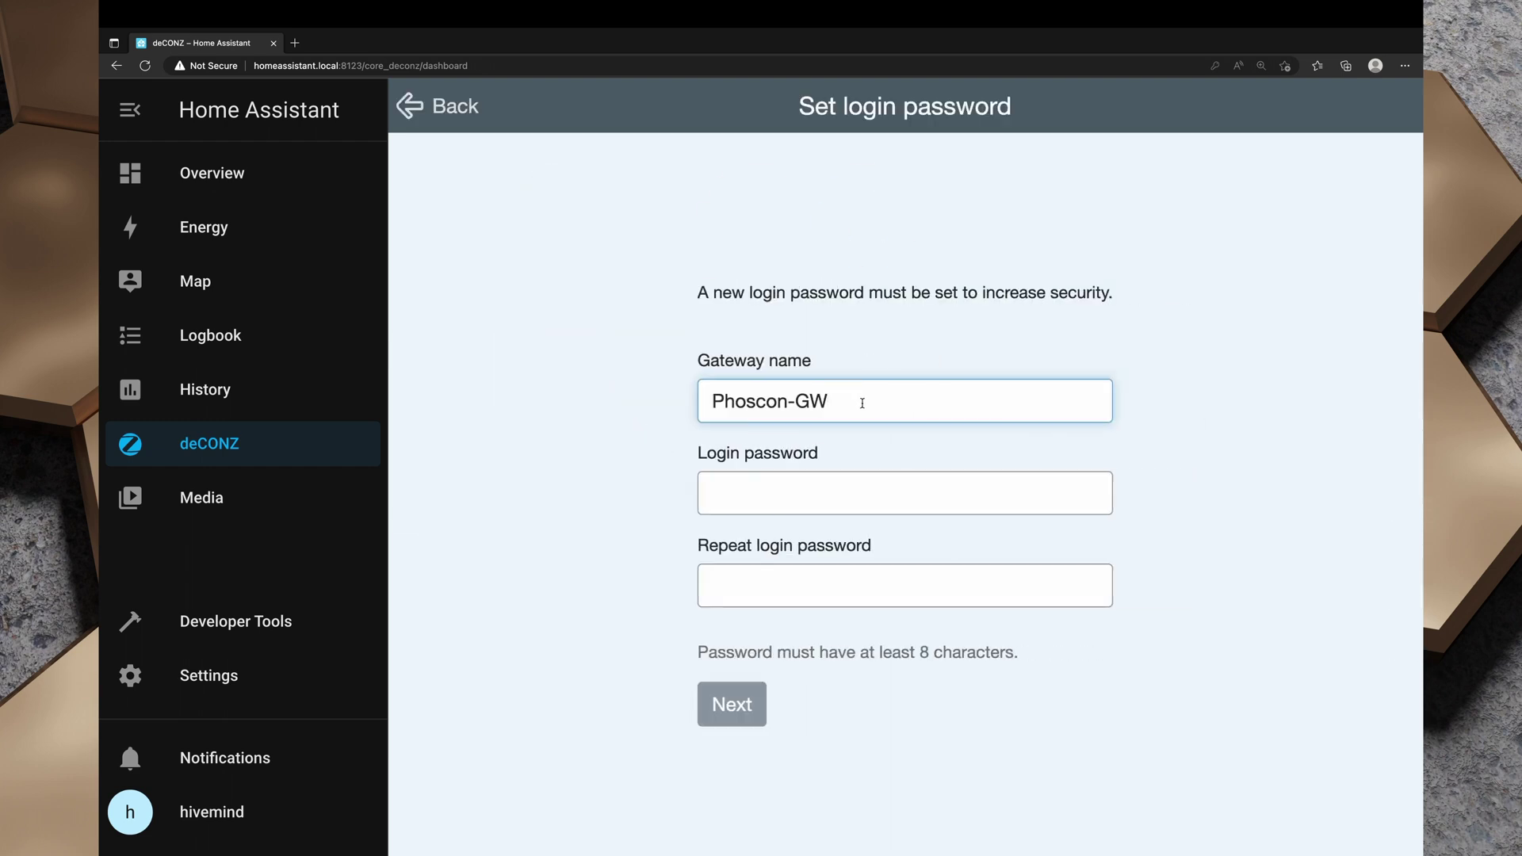
- Set the gateway login password, proceed without lights, and close the first-group prompt
left_click(831, 486)
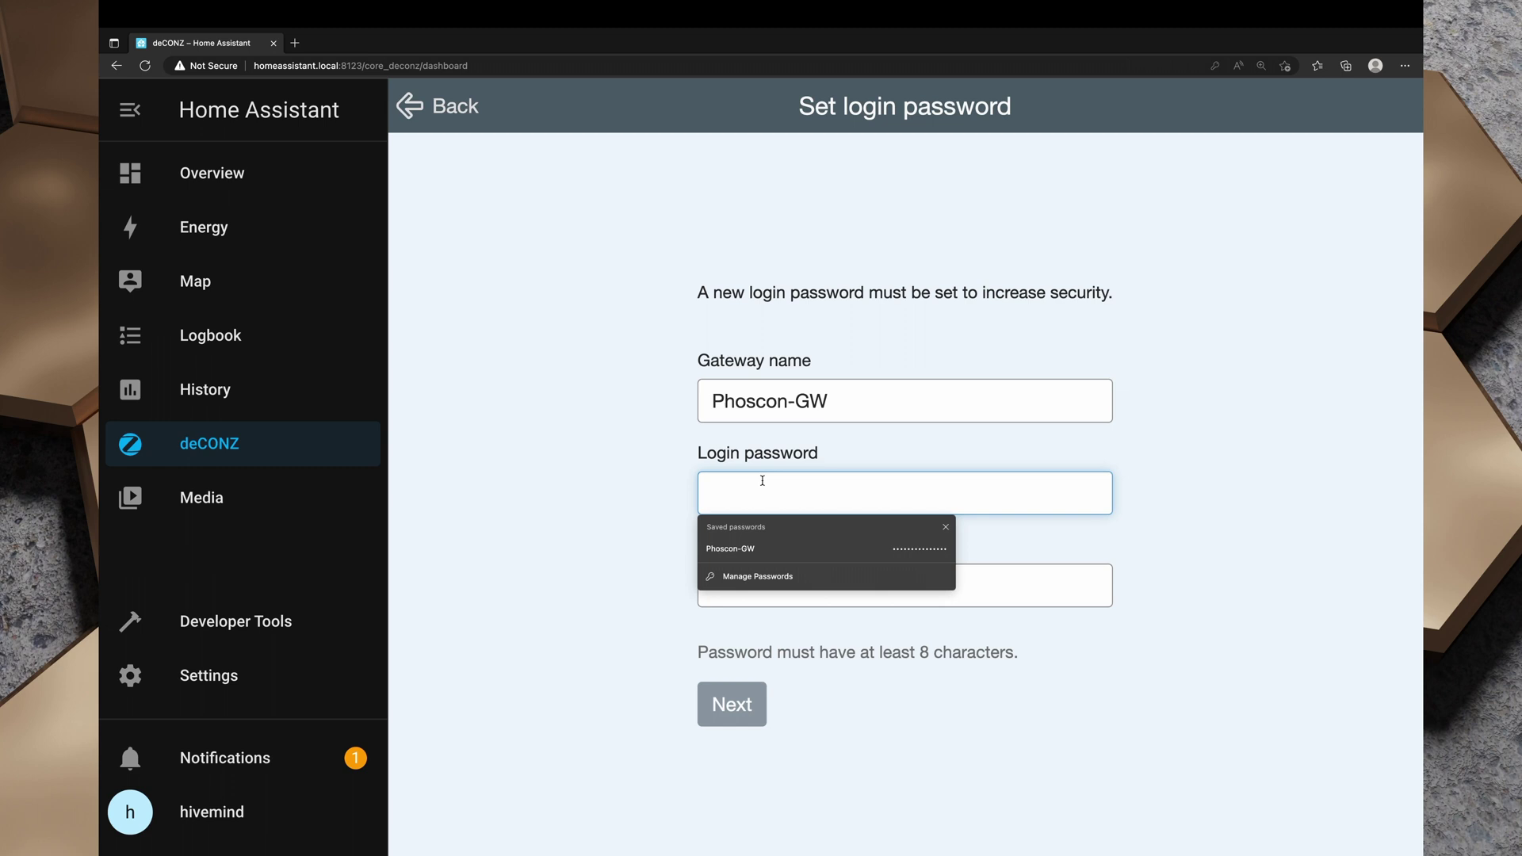
type("•••")
key("BackSpace")
type("••")
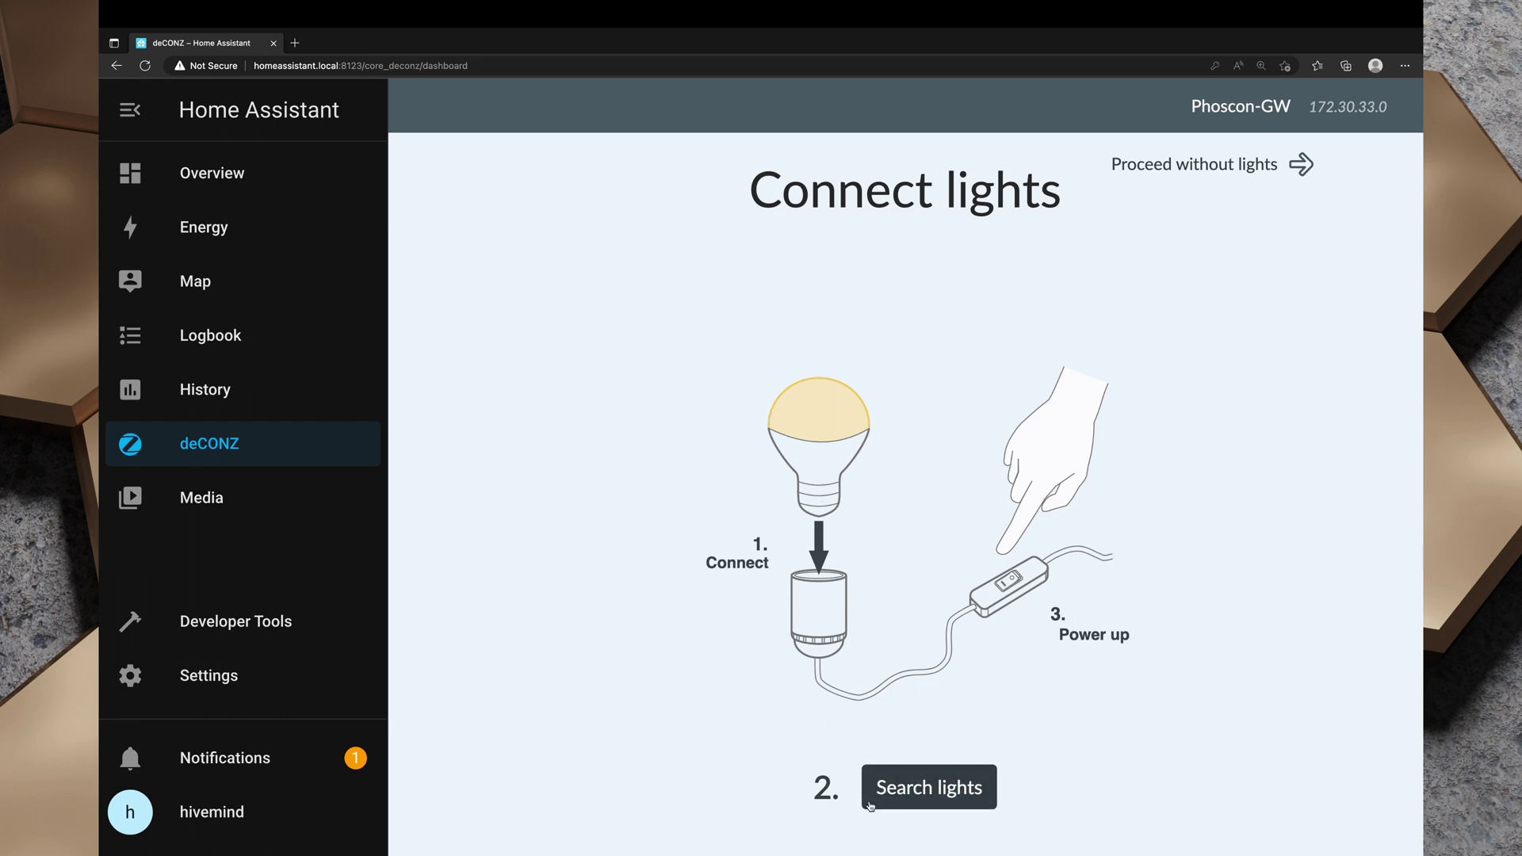
left_click(1191, 169)
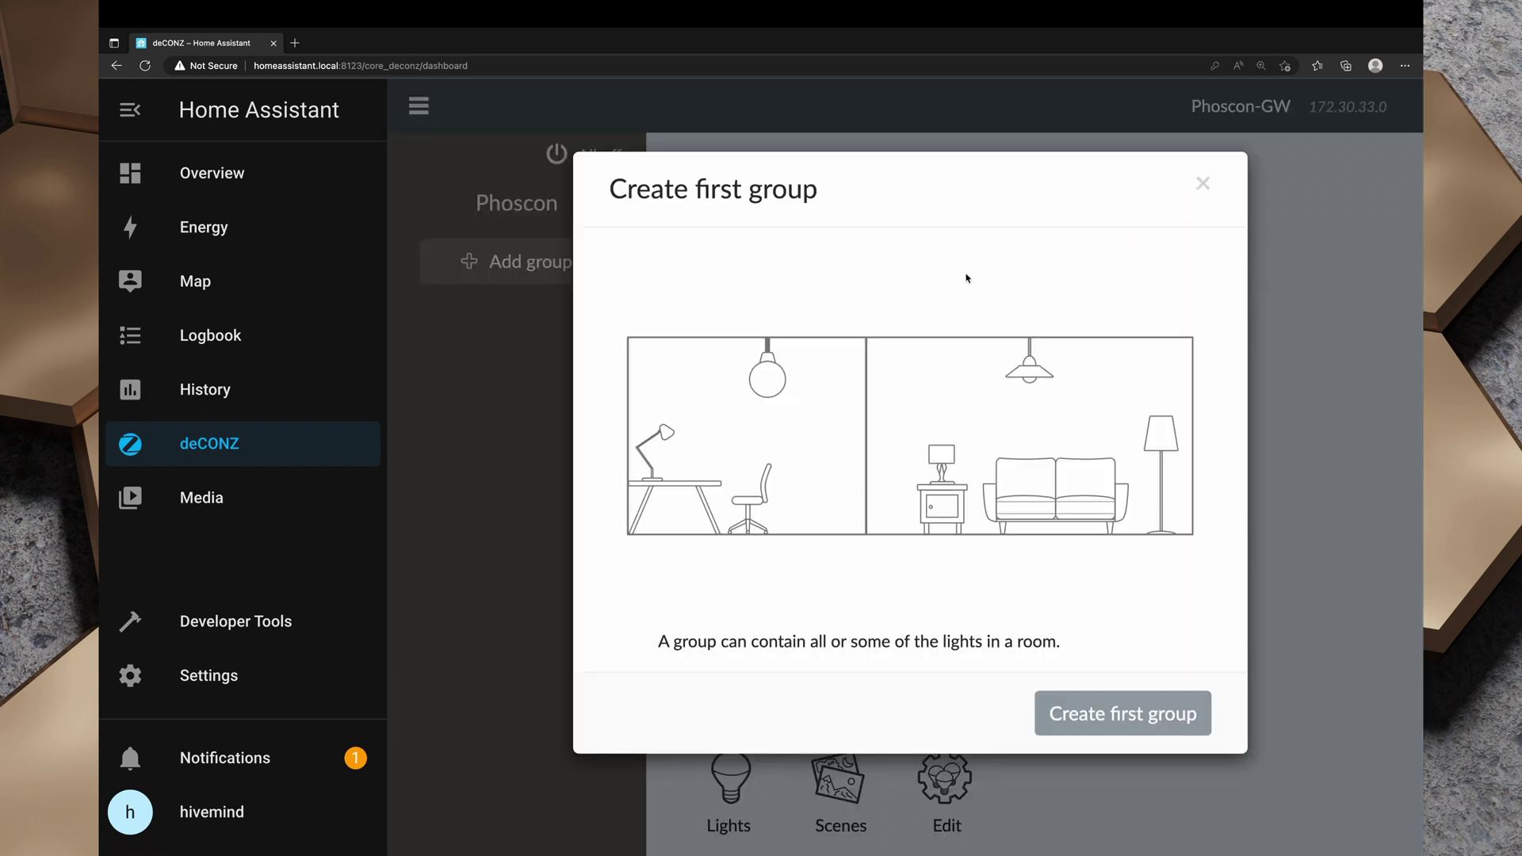
left_click(1203, 184)
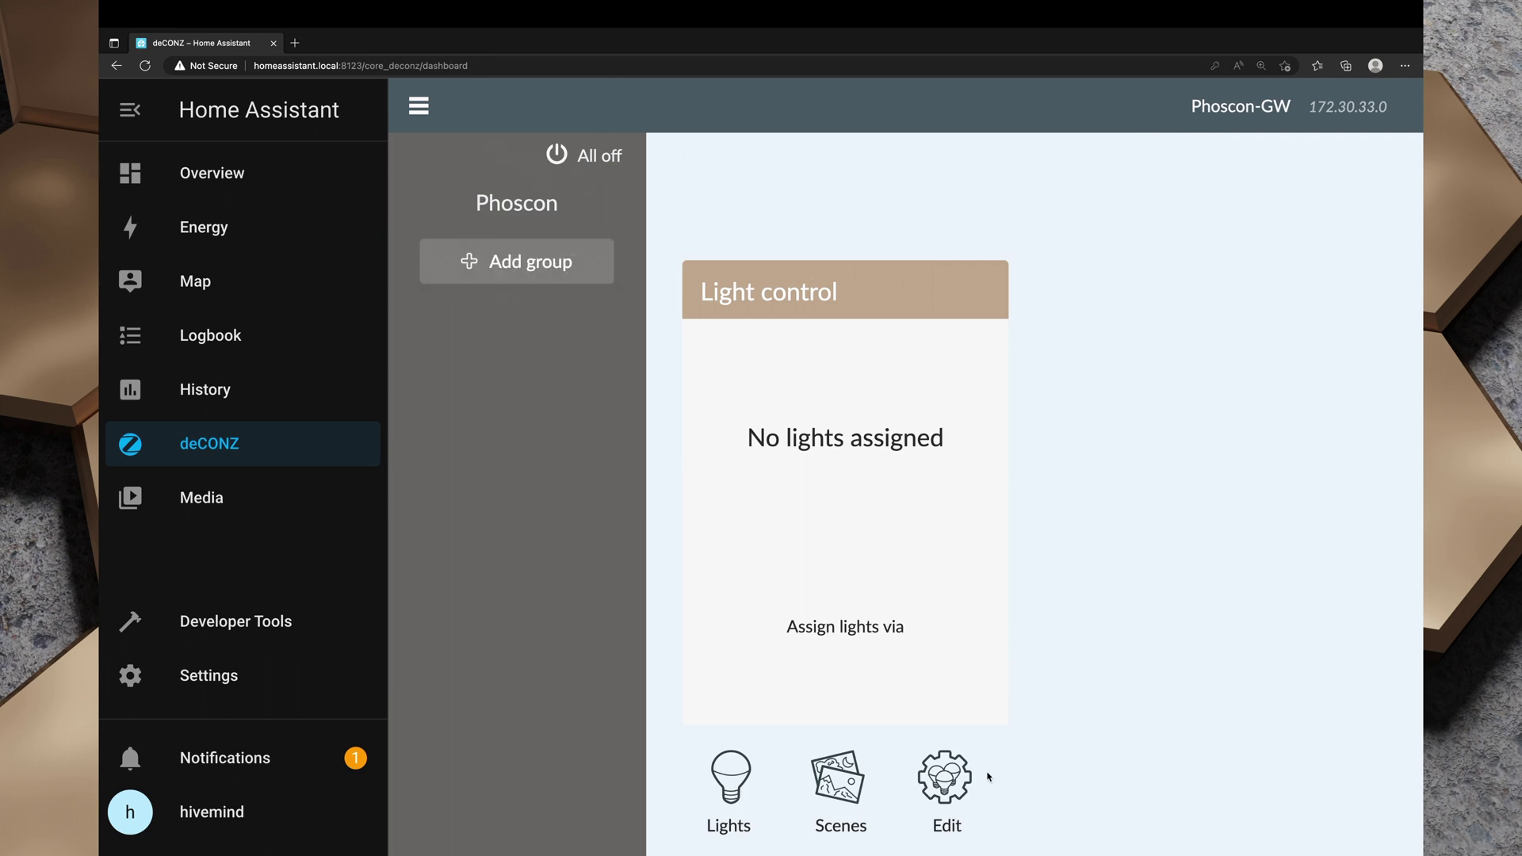
- Browse Phoscon's View and Gateway settings and the Advanced tab, ending on WiFi settings
left_click(420, 108)
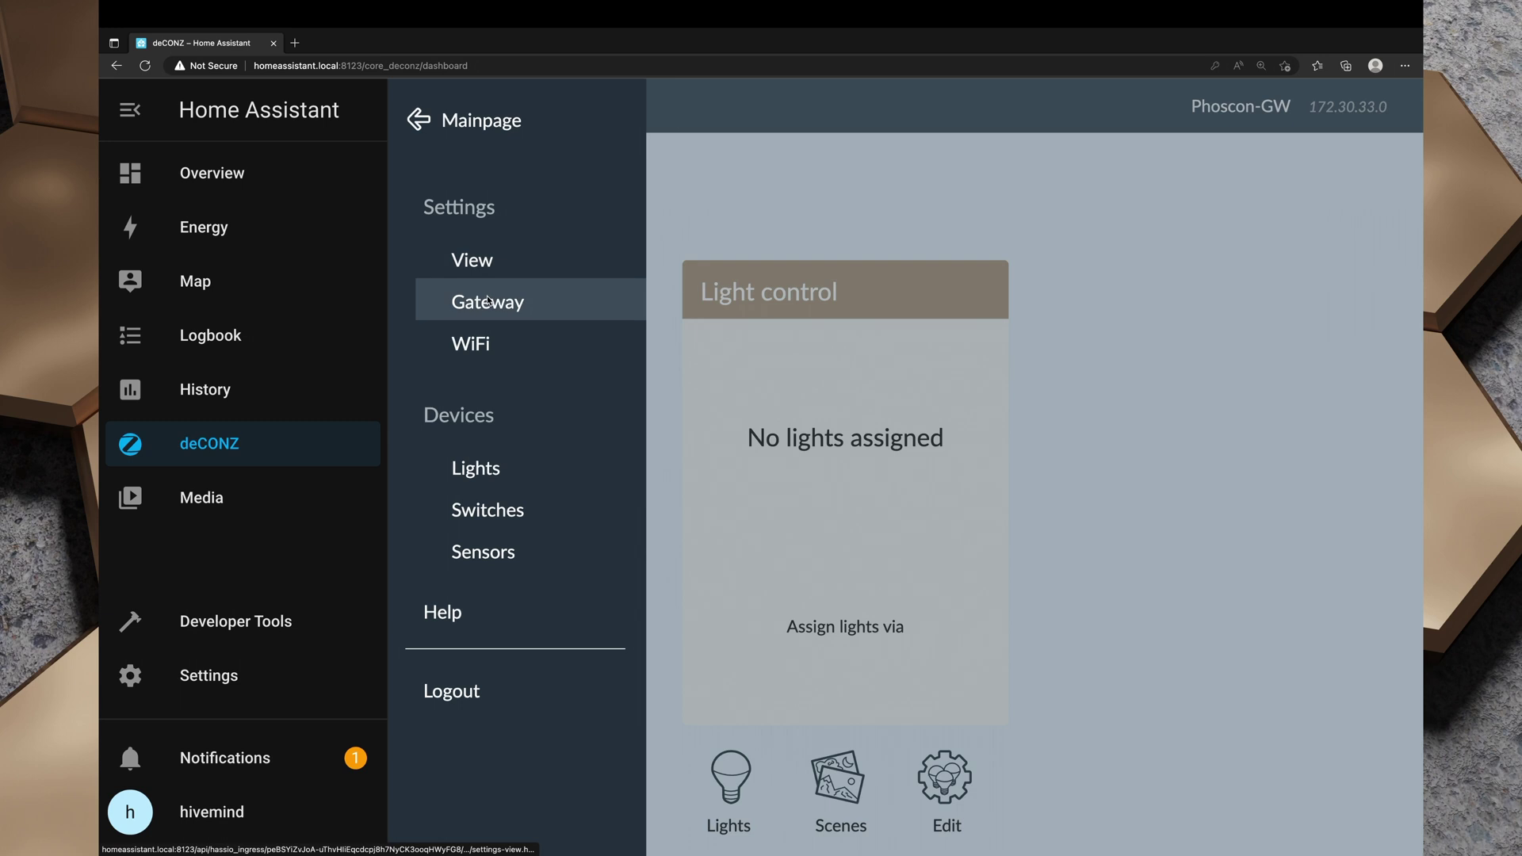
left_click(482, 273)
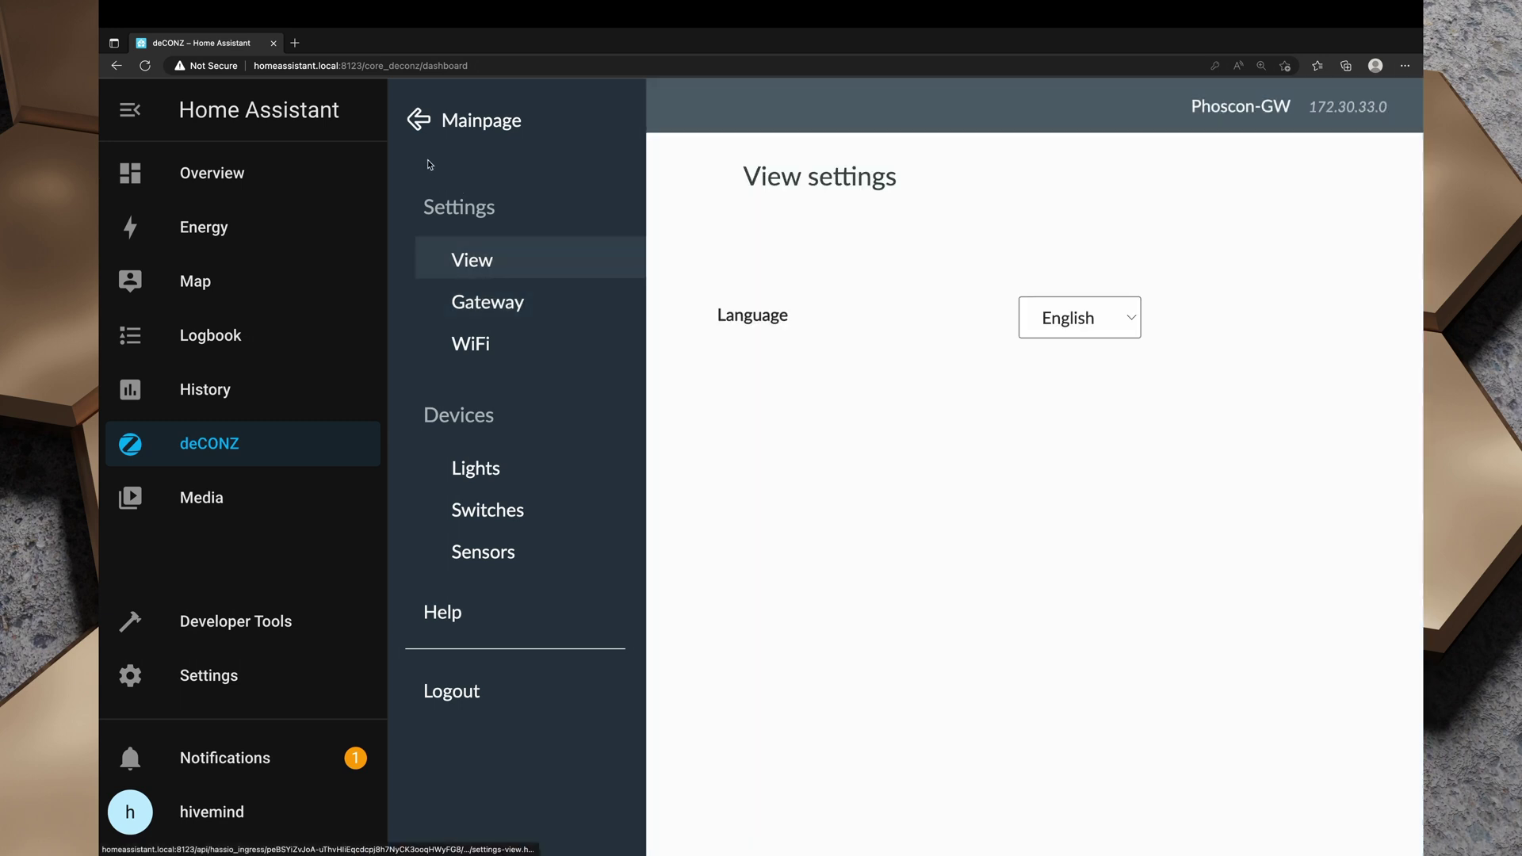
left_click(477, 311)
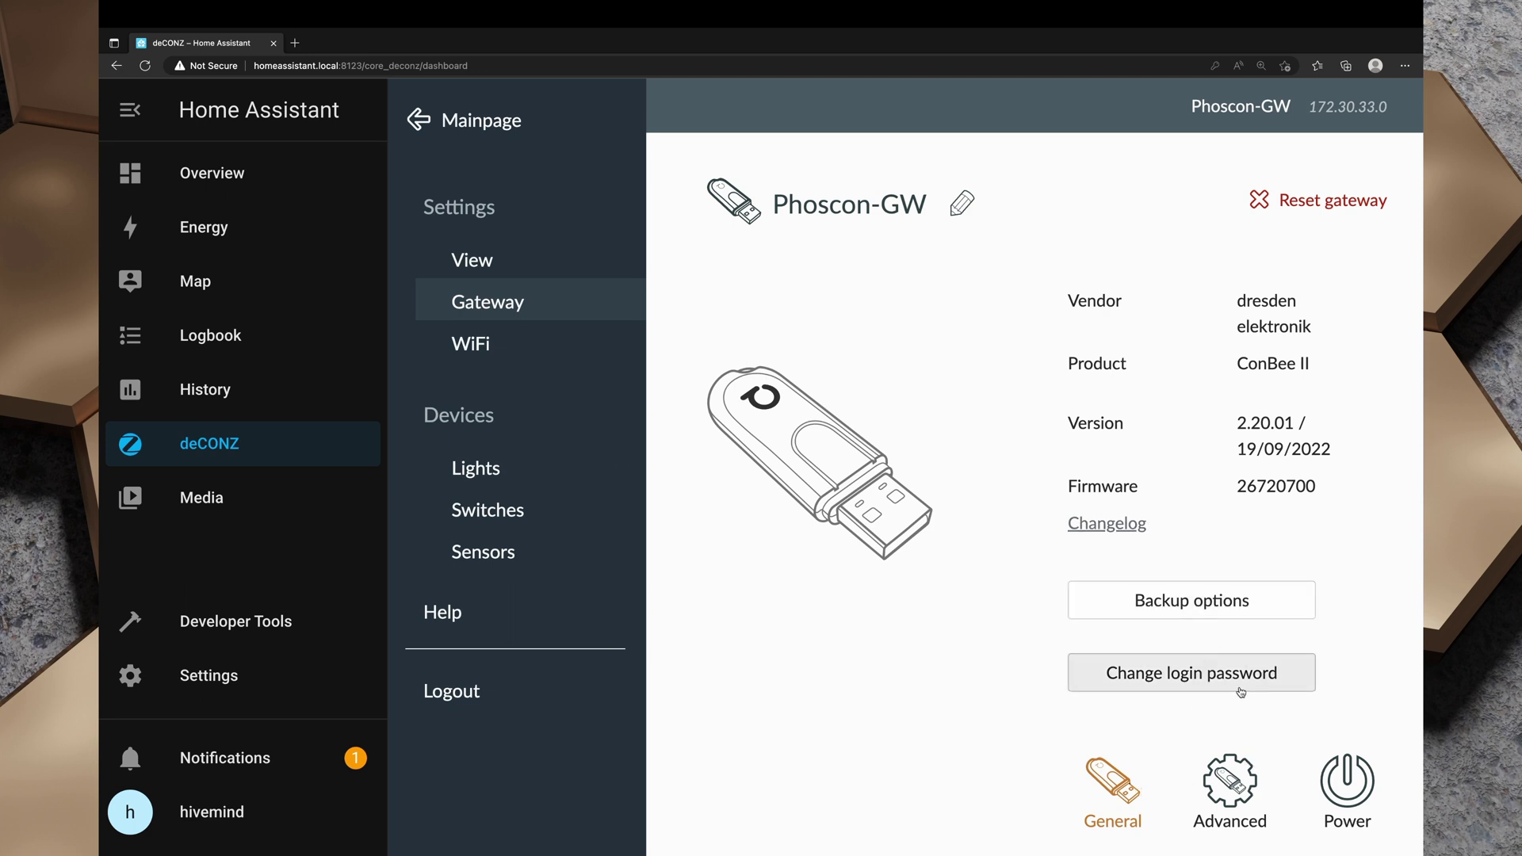
left_click(1231, 788)
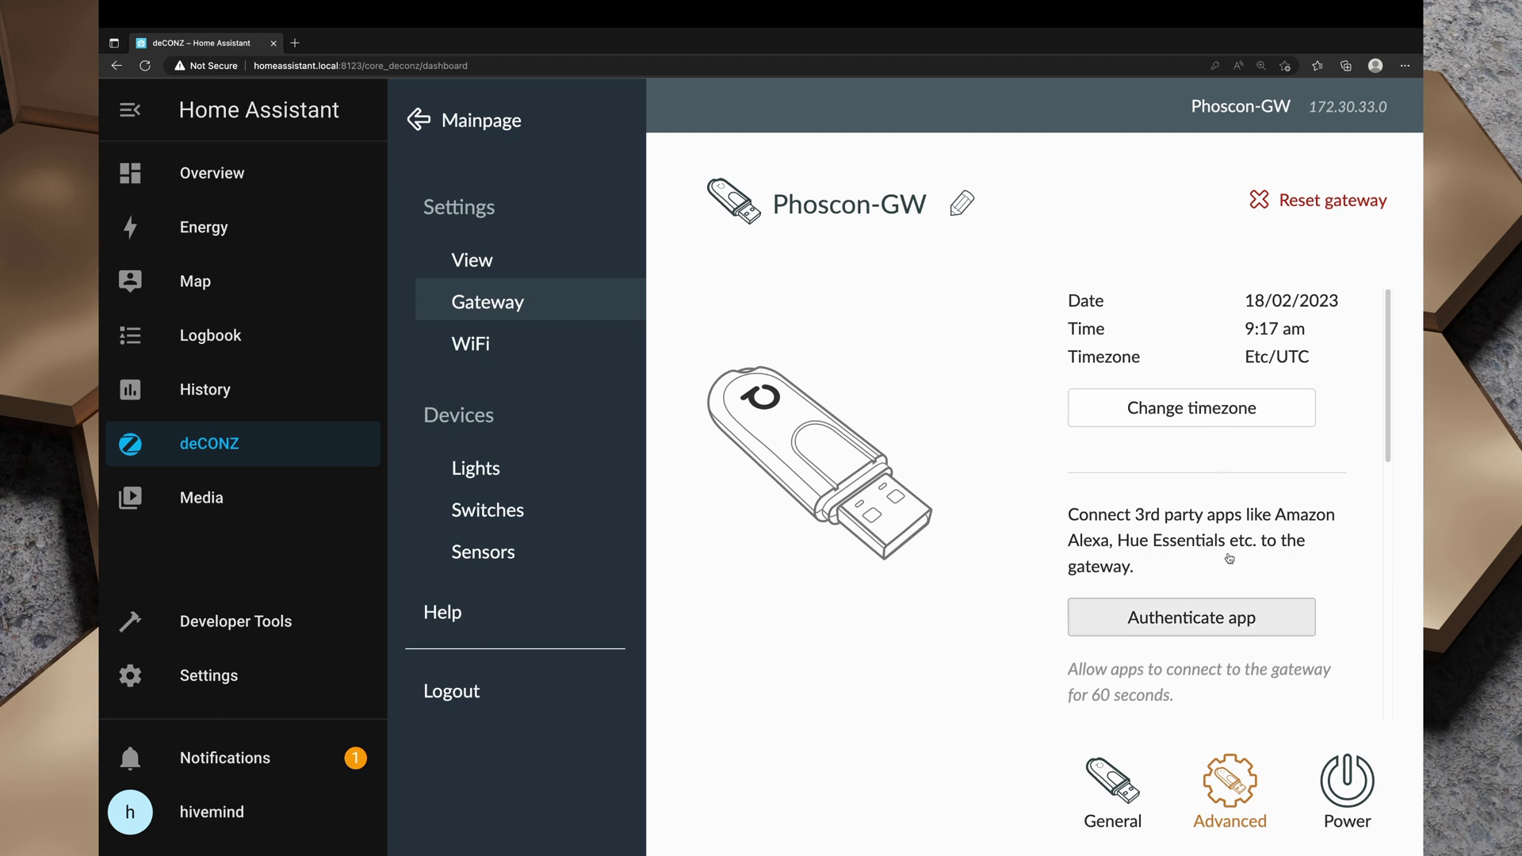
left_click(551, 344)
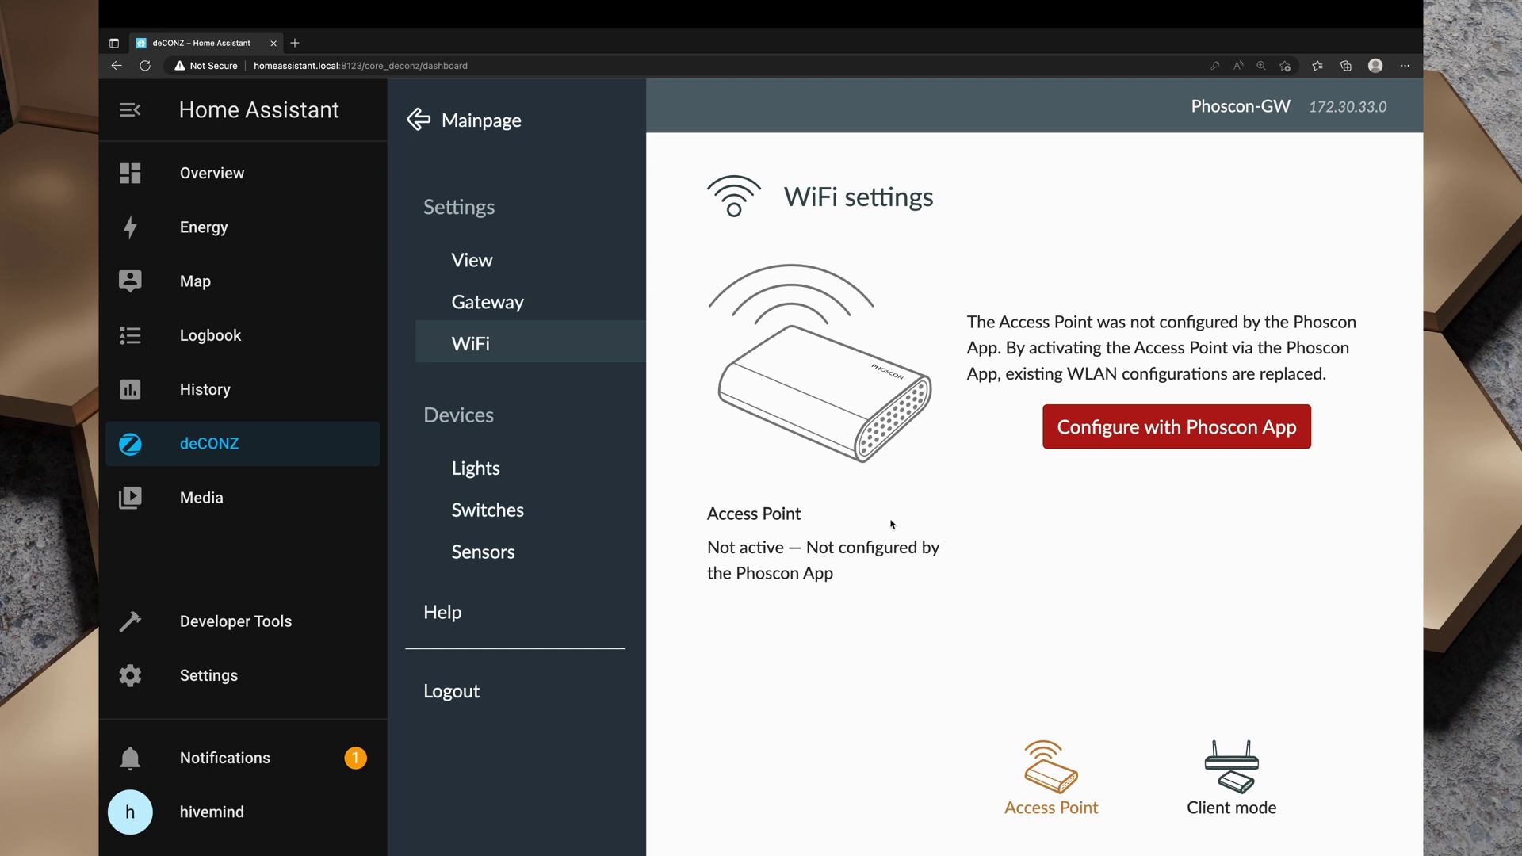
- Review Phoscon's lights, switches and sensors, cancel Add new sensor, and return to the deCONZ panel
left_click(562, 474)
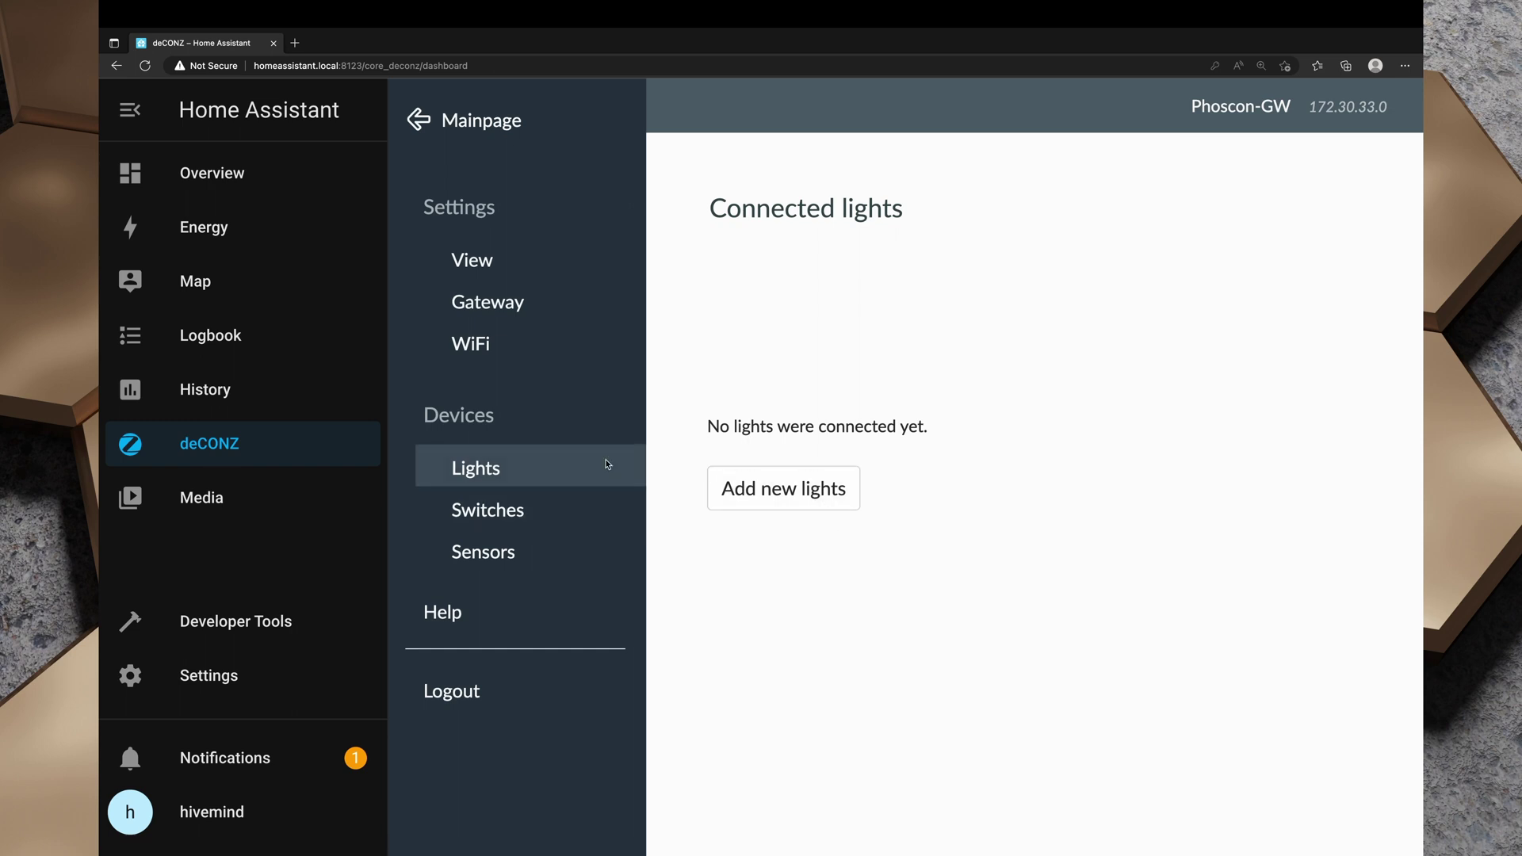
left_click(520, 513)
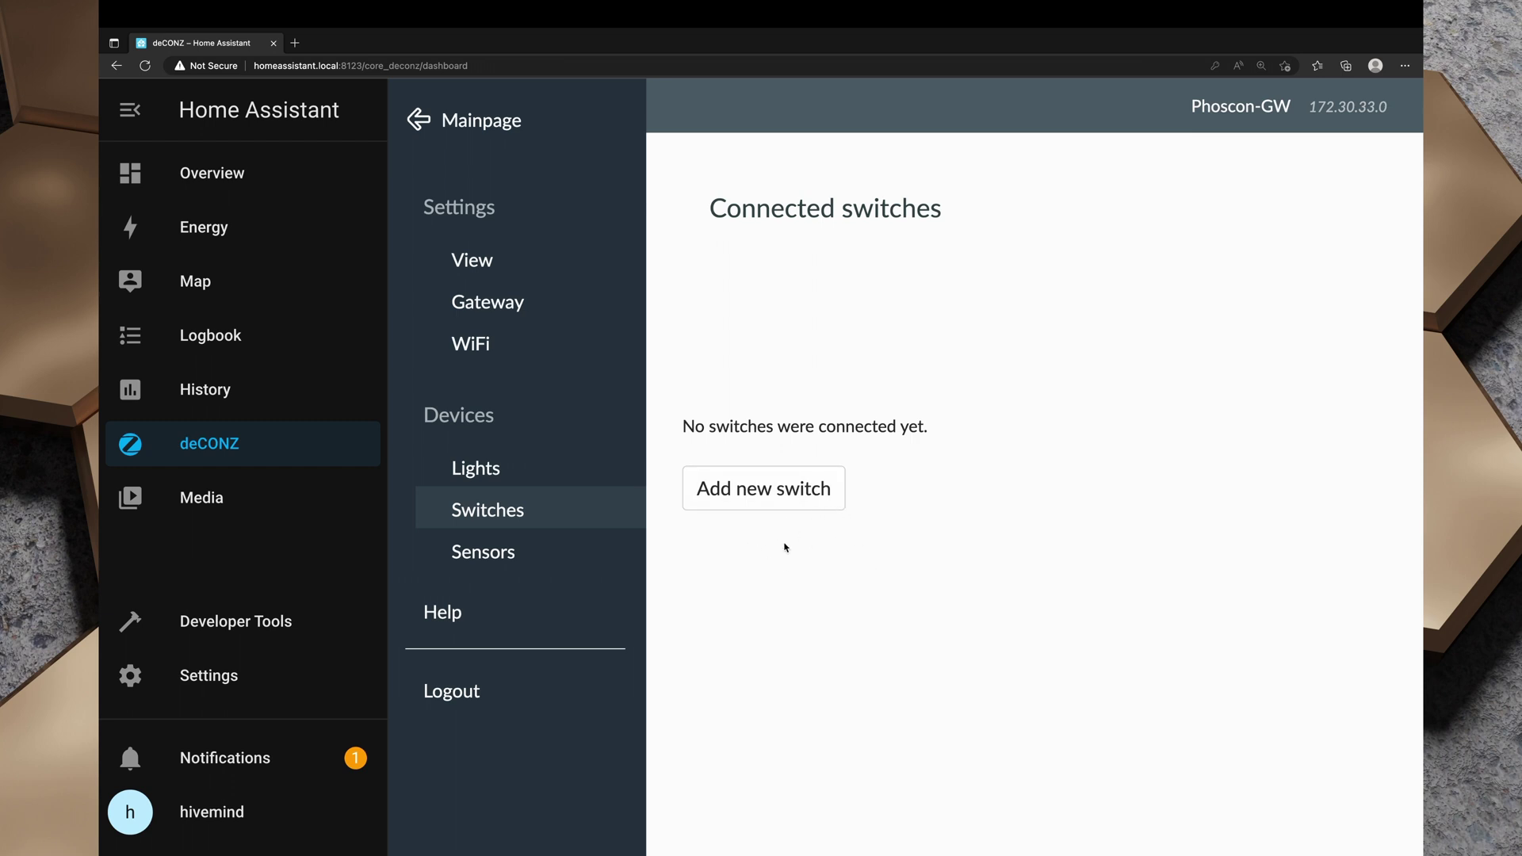
left_click(573, 554)
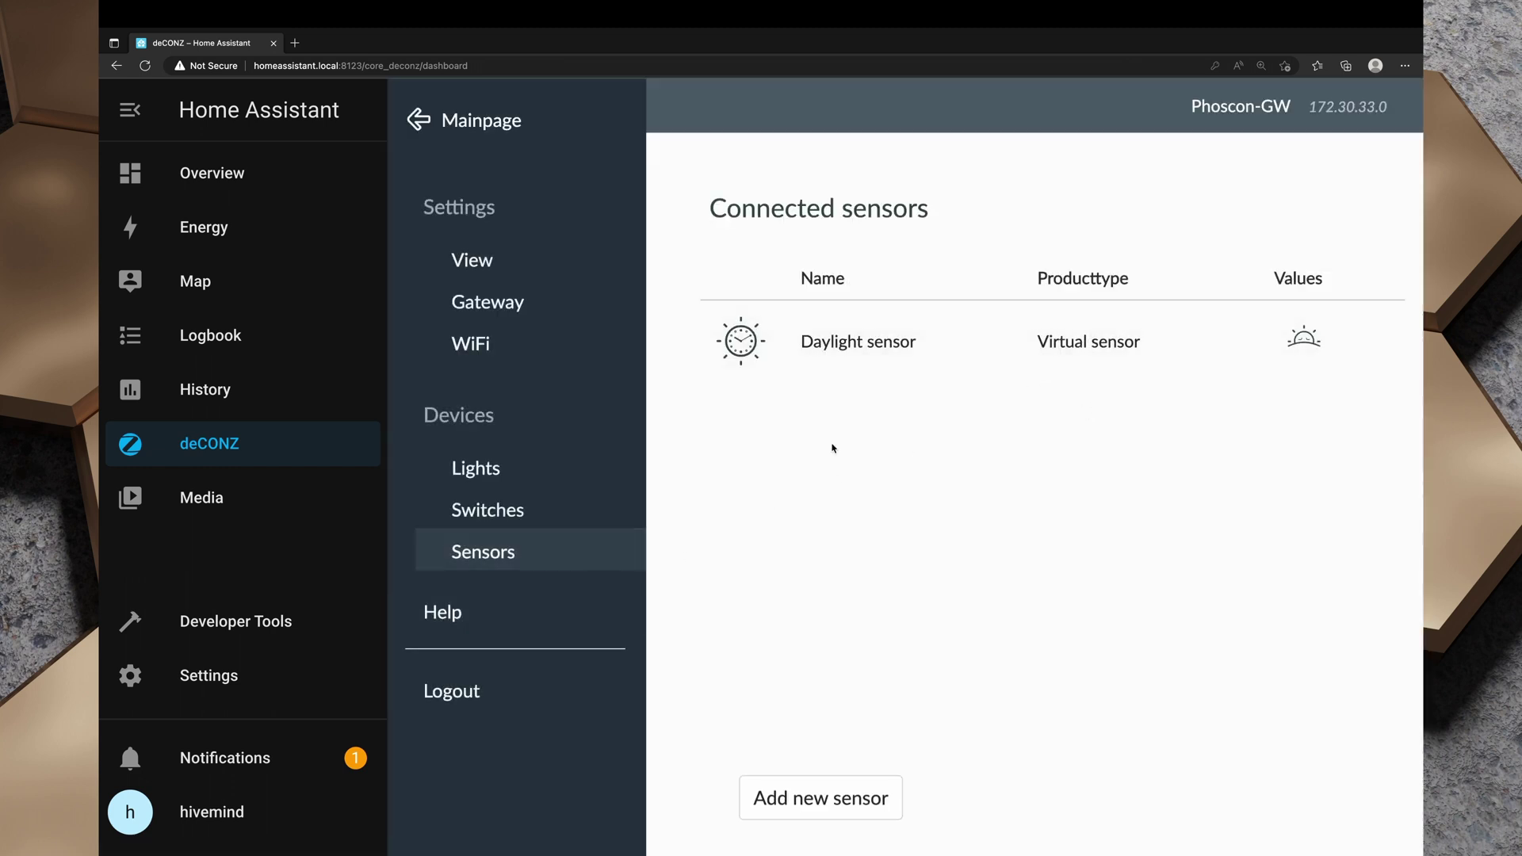
left_click(834, 813)
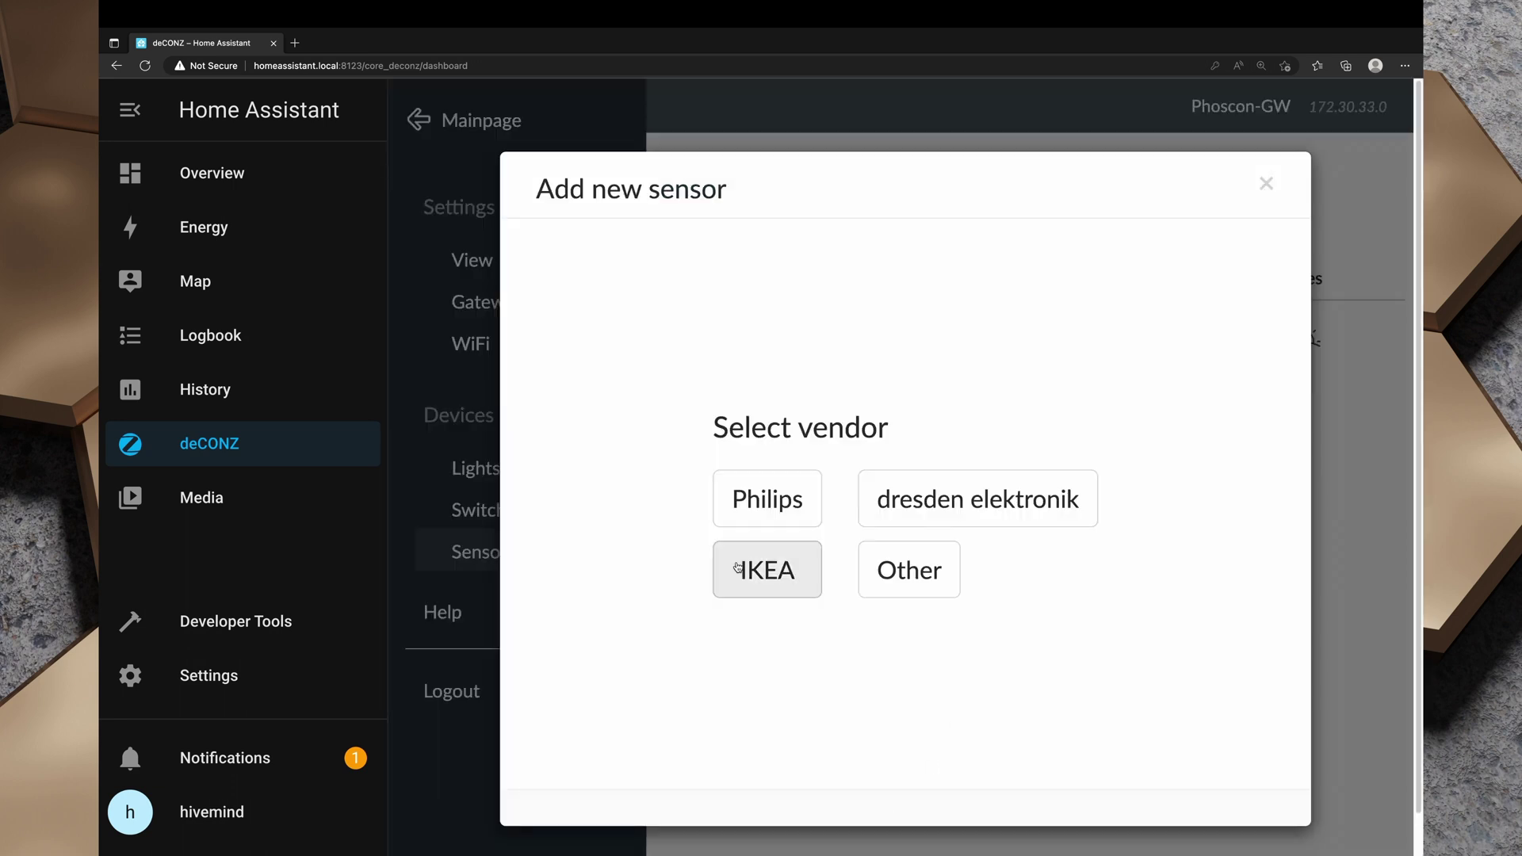
left_click(1267, 183)
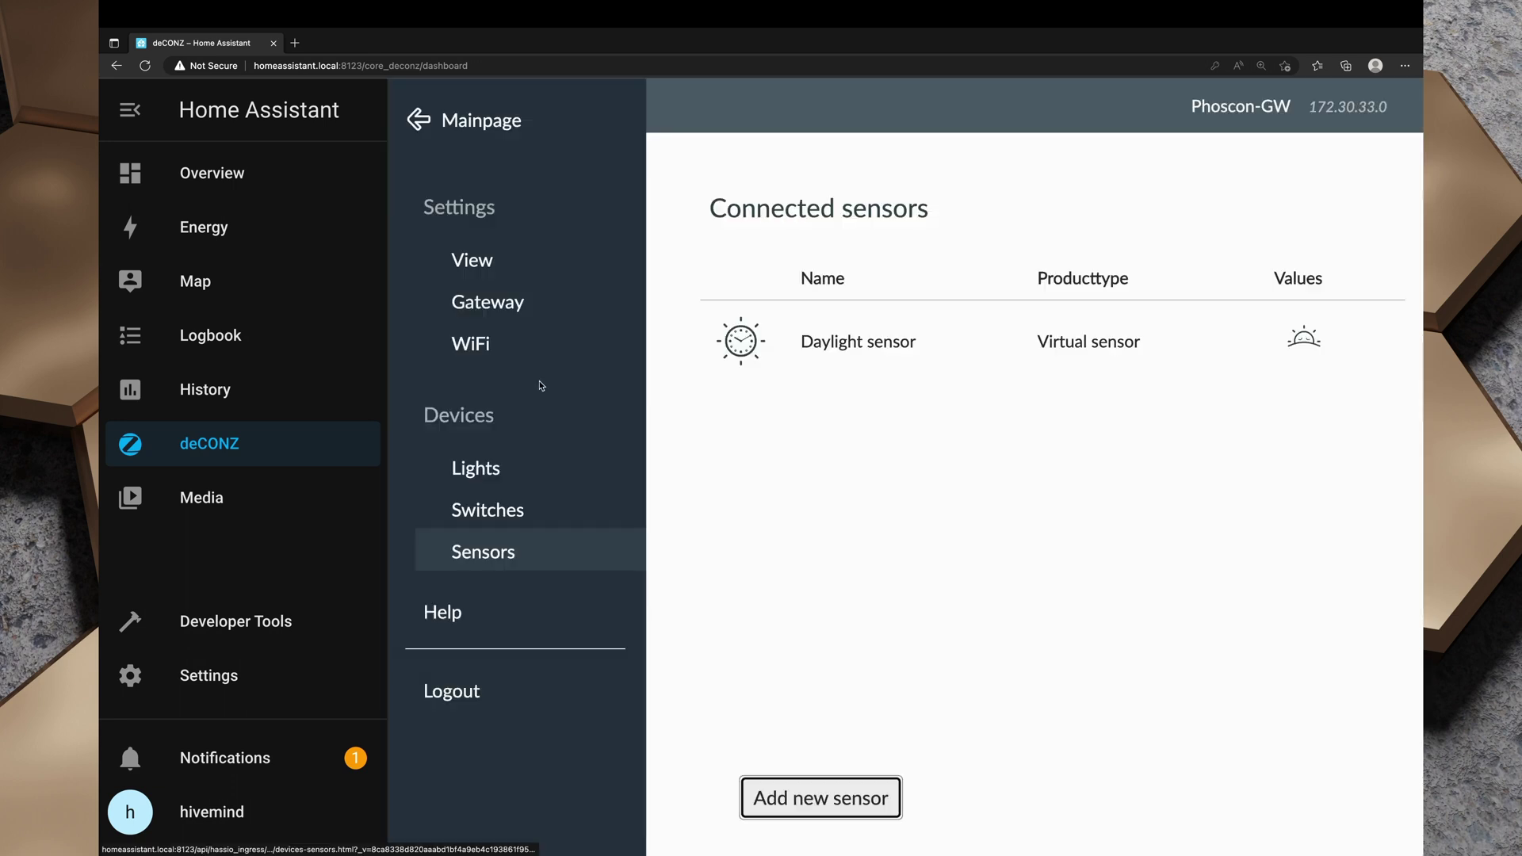
left_click(247, 448)
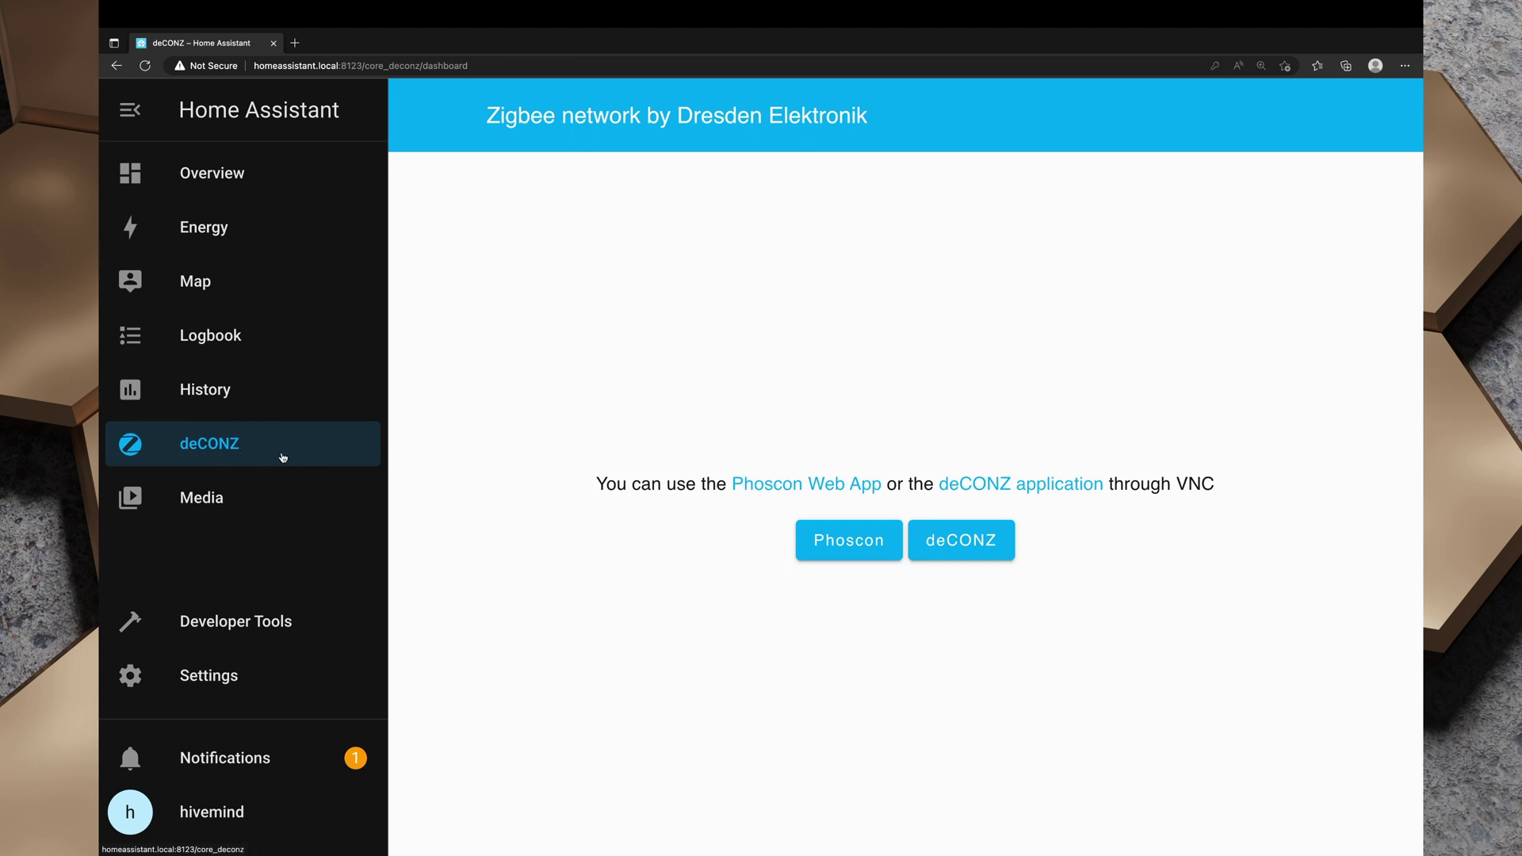
- In the deCONZ VNC application, inspect coordinator node 0x0000's Node Info and Cluster Info
left_click(982, 547)
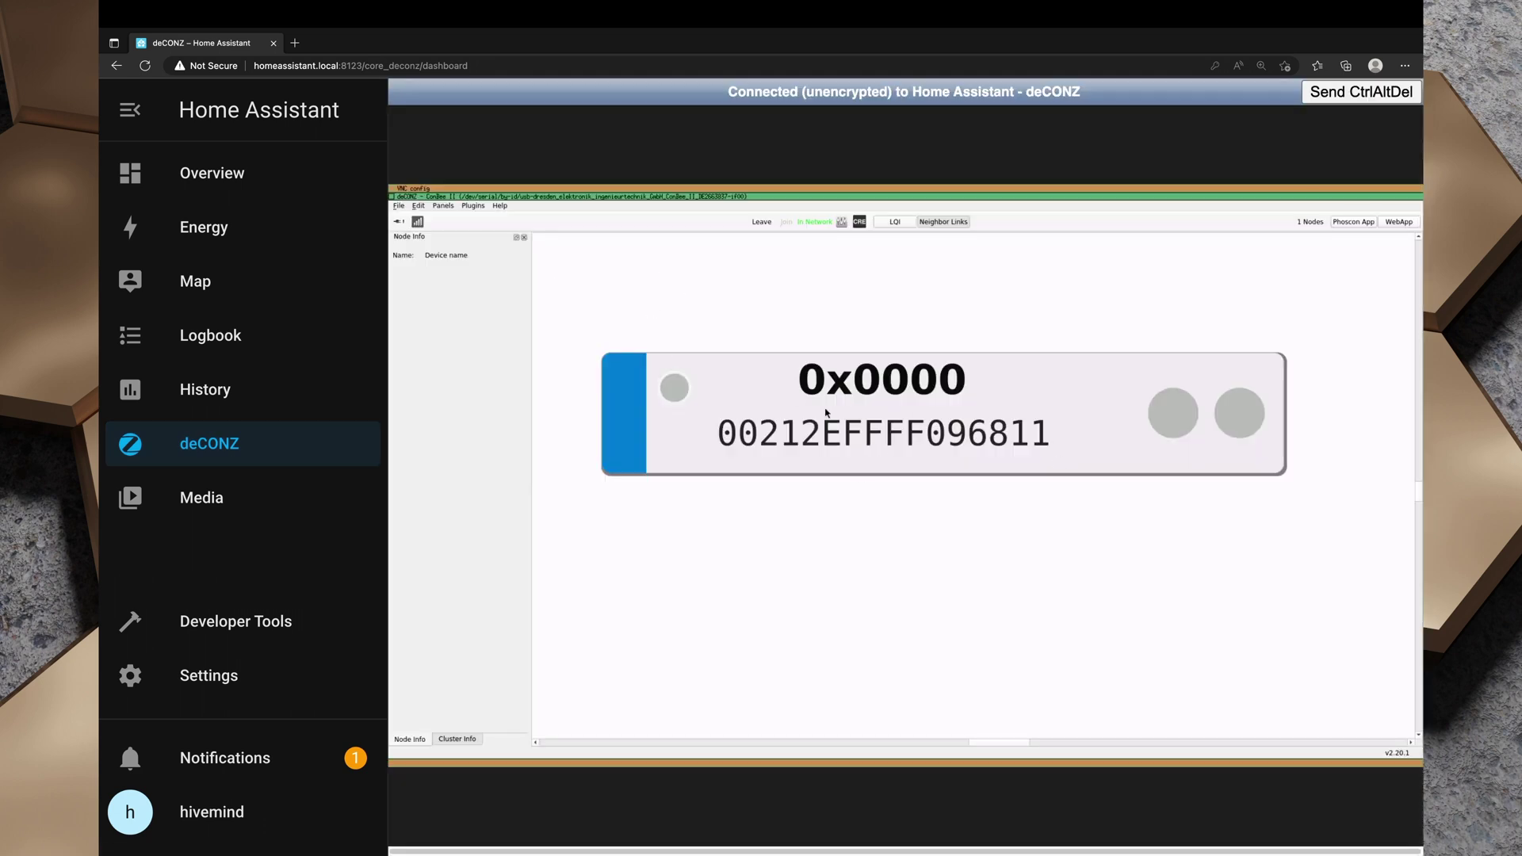
left_click(757, 412)
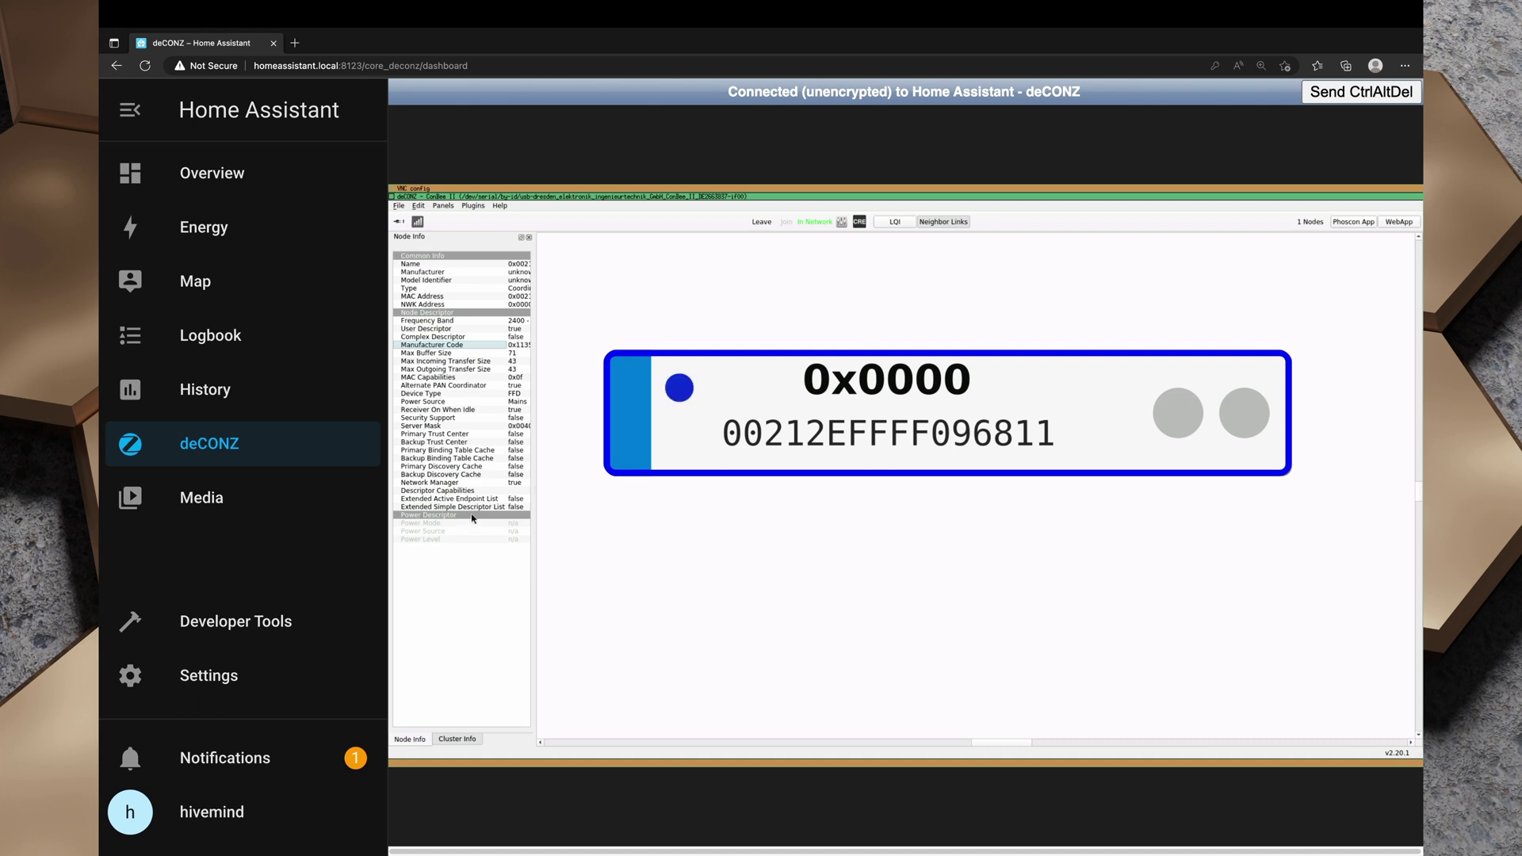
left_click(460, 740)
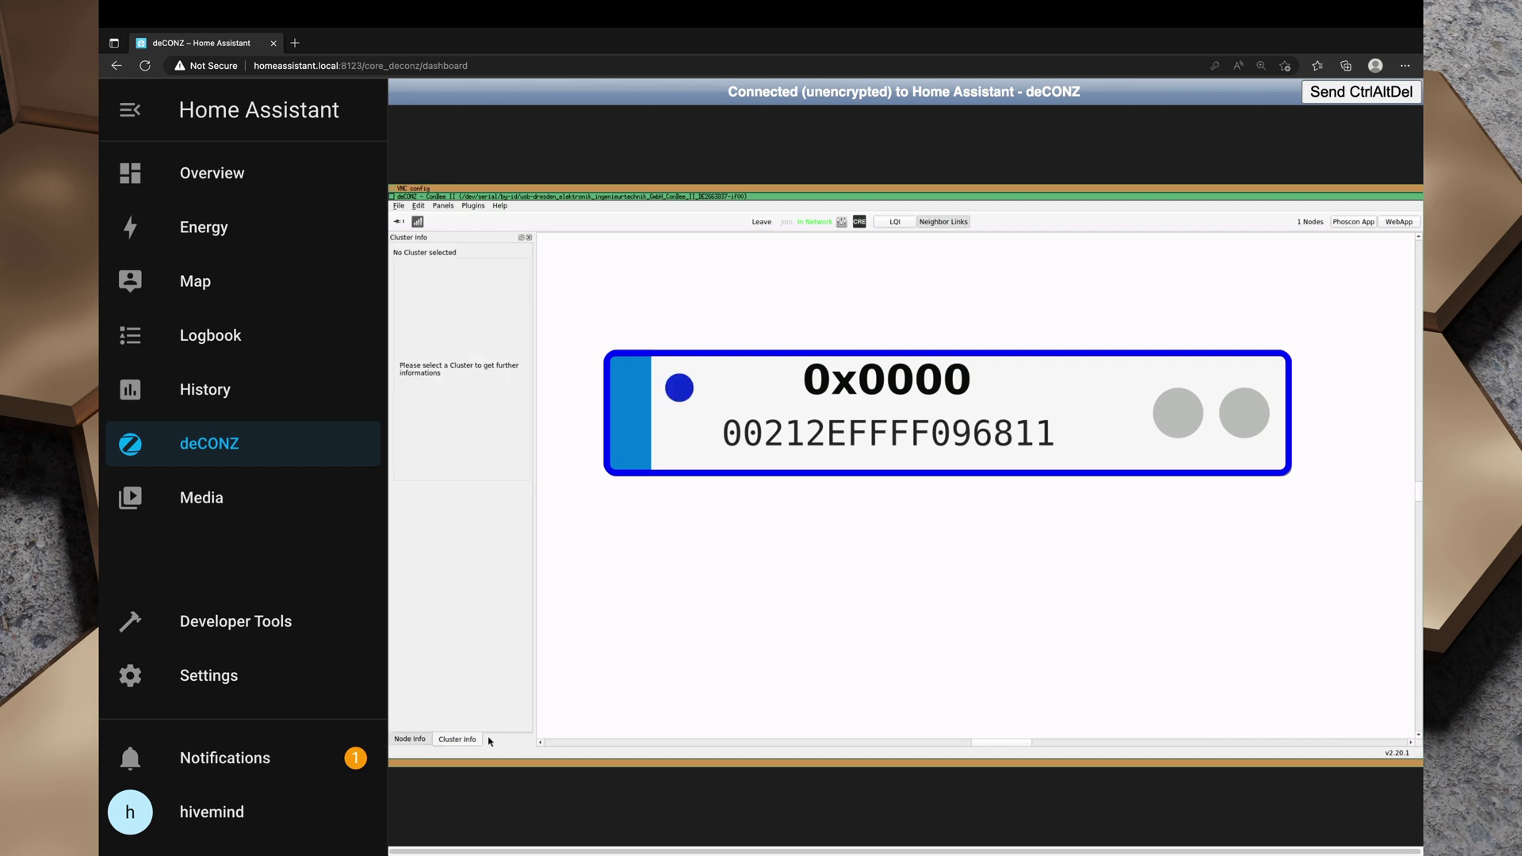
left_click(411, 740)
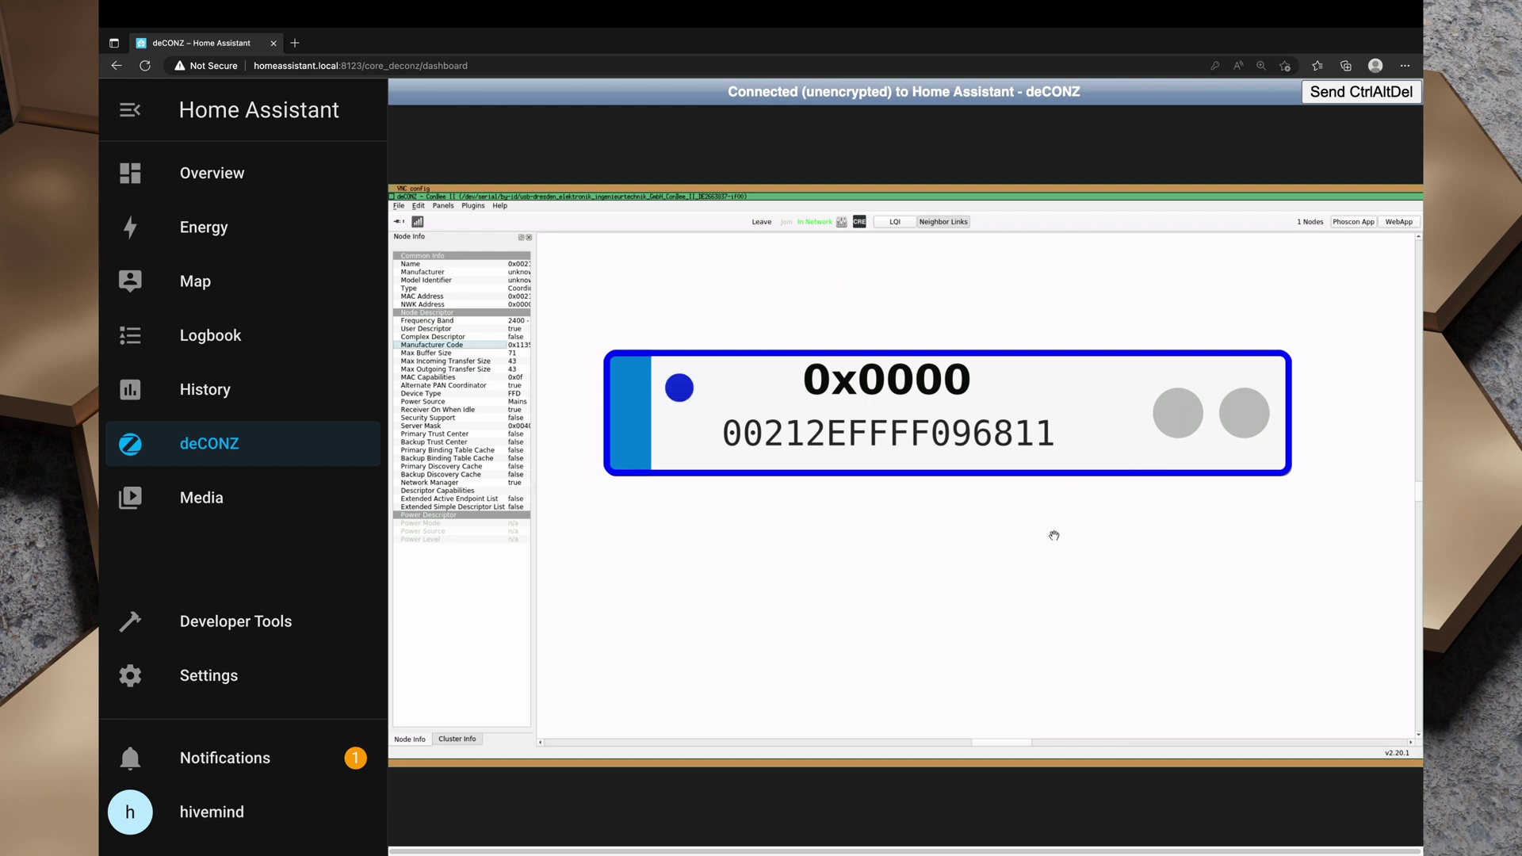
left_click(1006, 579)
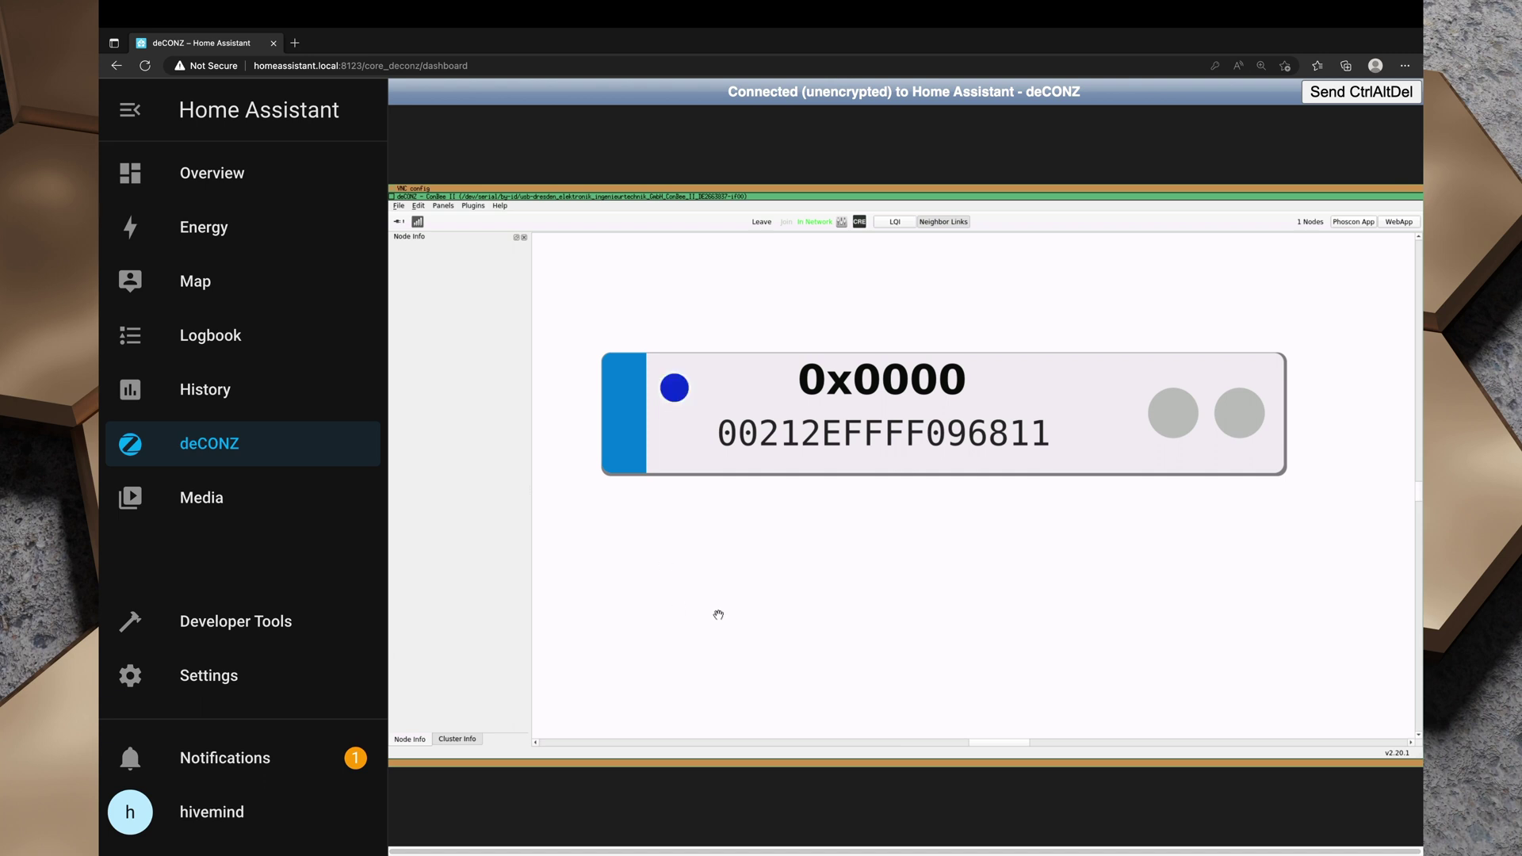
left_click(232, 678)
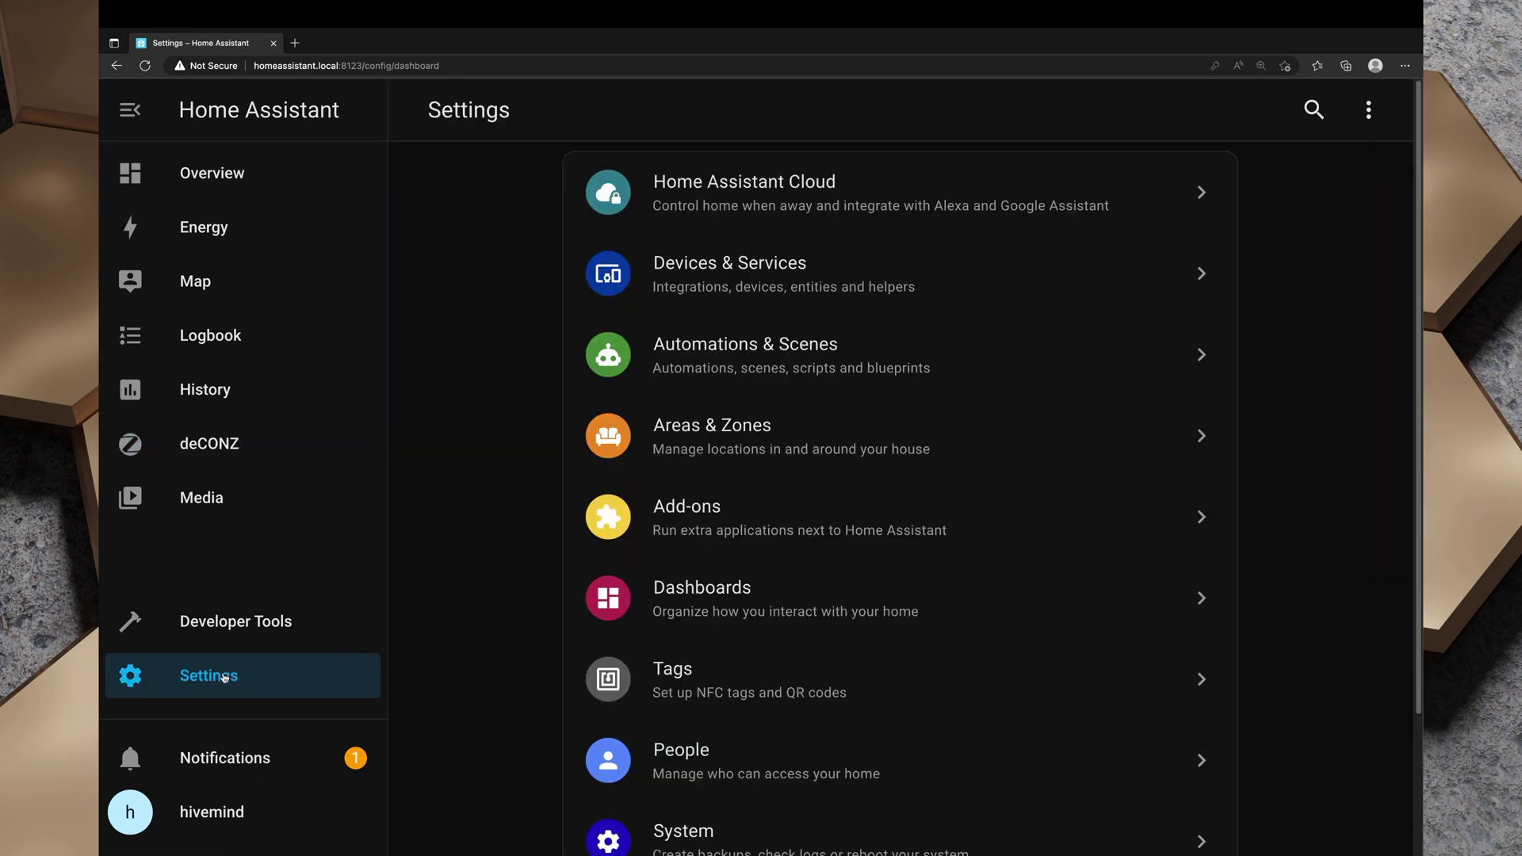
- Configure the discovered ConBee II with Zigbee Home Automation, keeping the radio's existing network settings
left_click(722, 280)
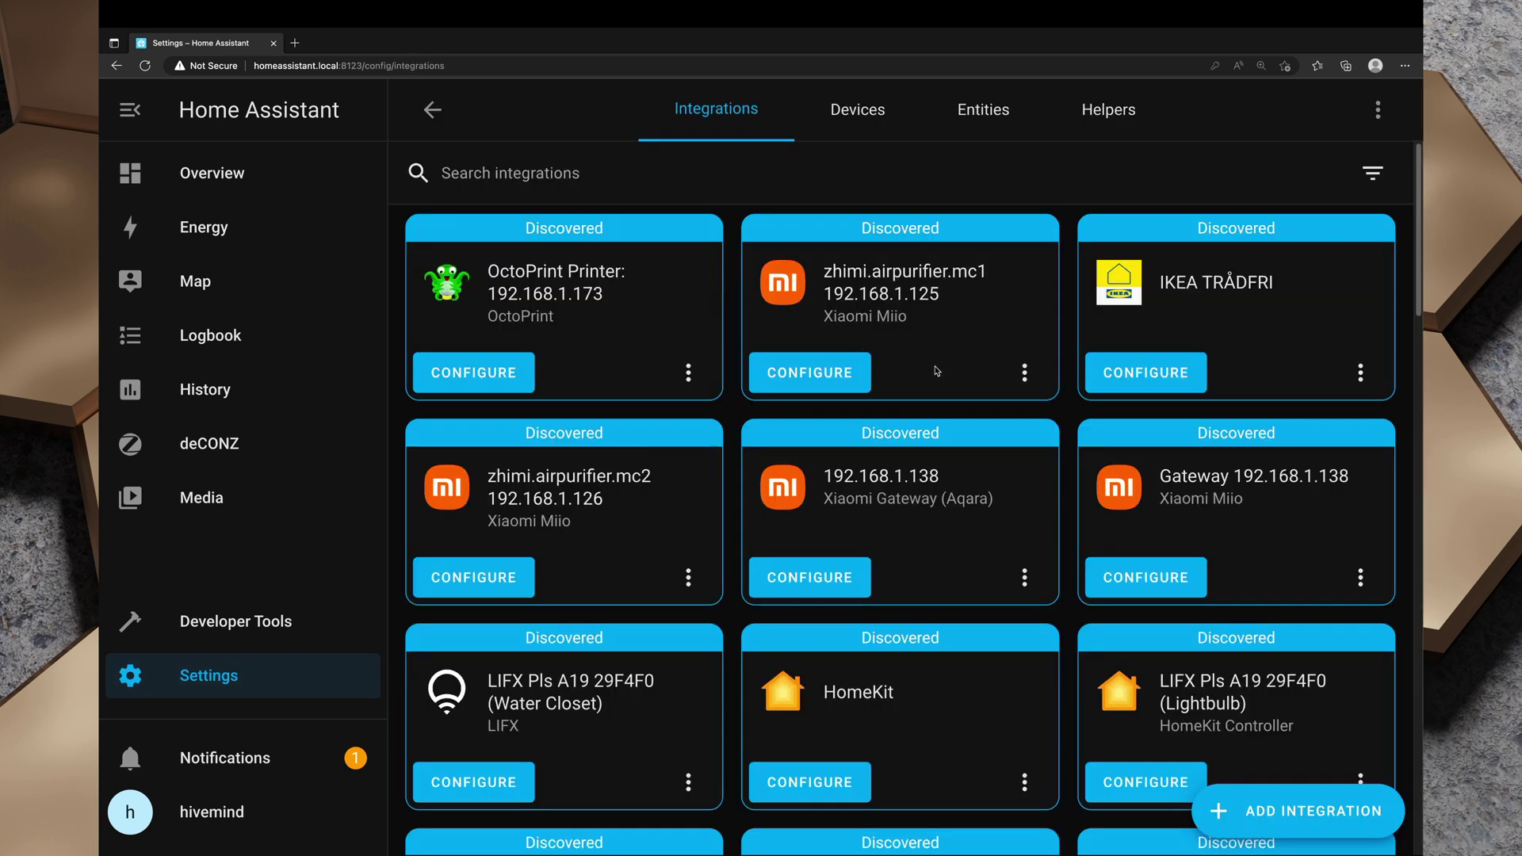
scroll(942, 370, "down", 6)
scroll(944, 372, "down", 12)
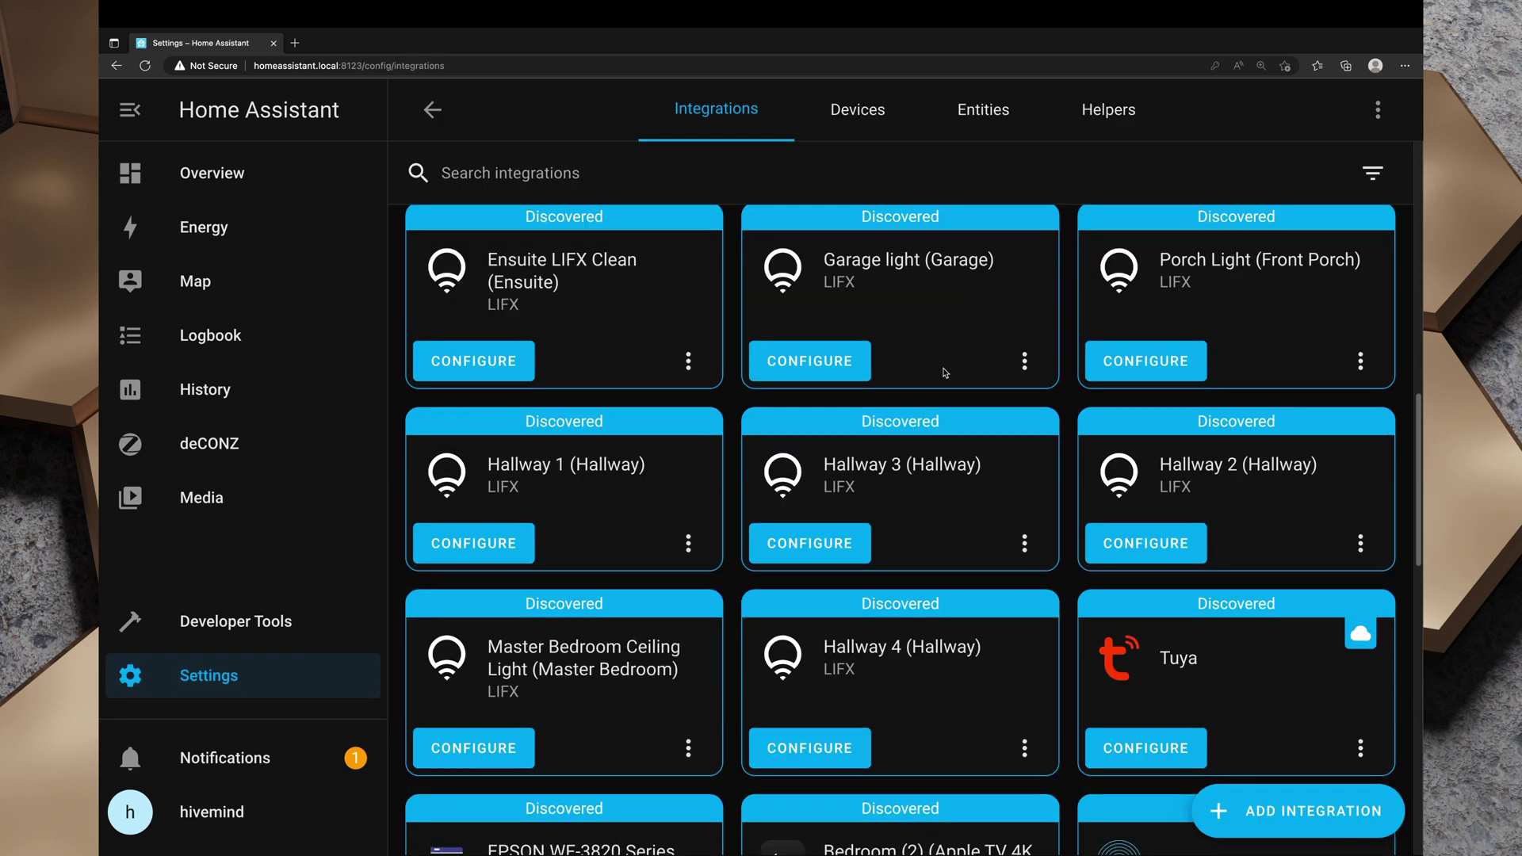
scroll(950, 376, "down", 2)
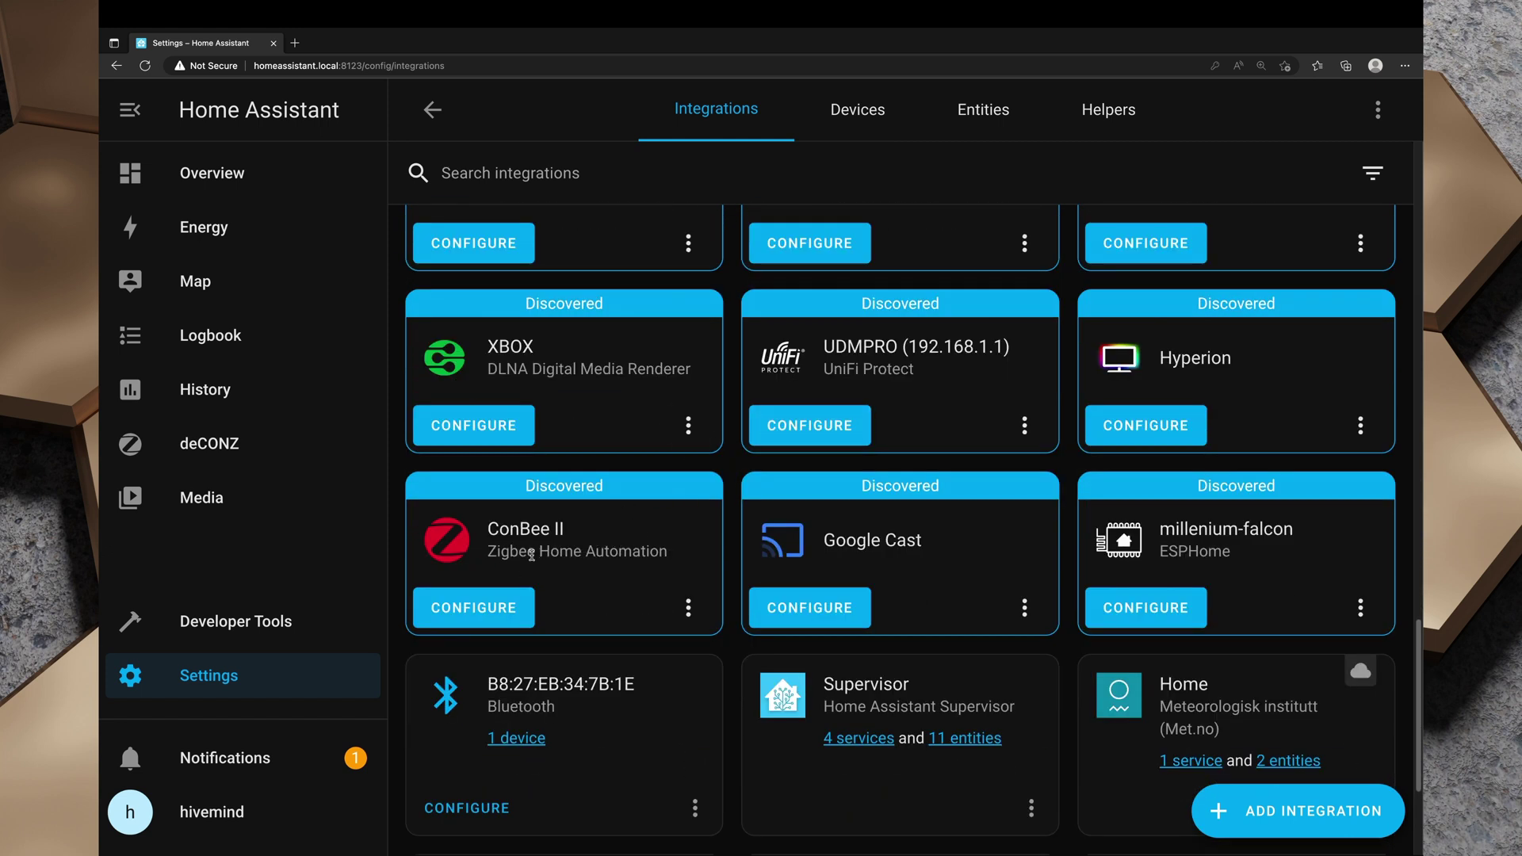
left_click_drag(508, 551, 650, 551)
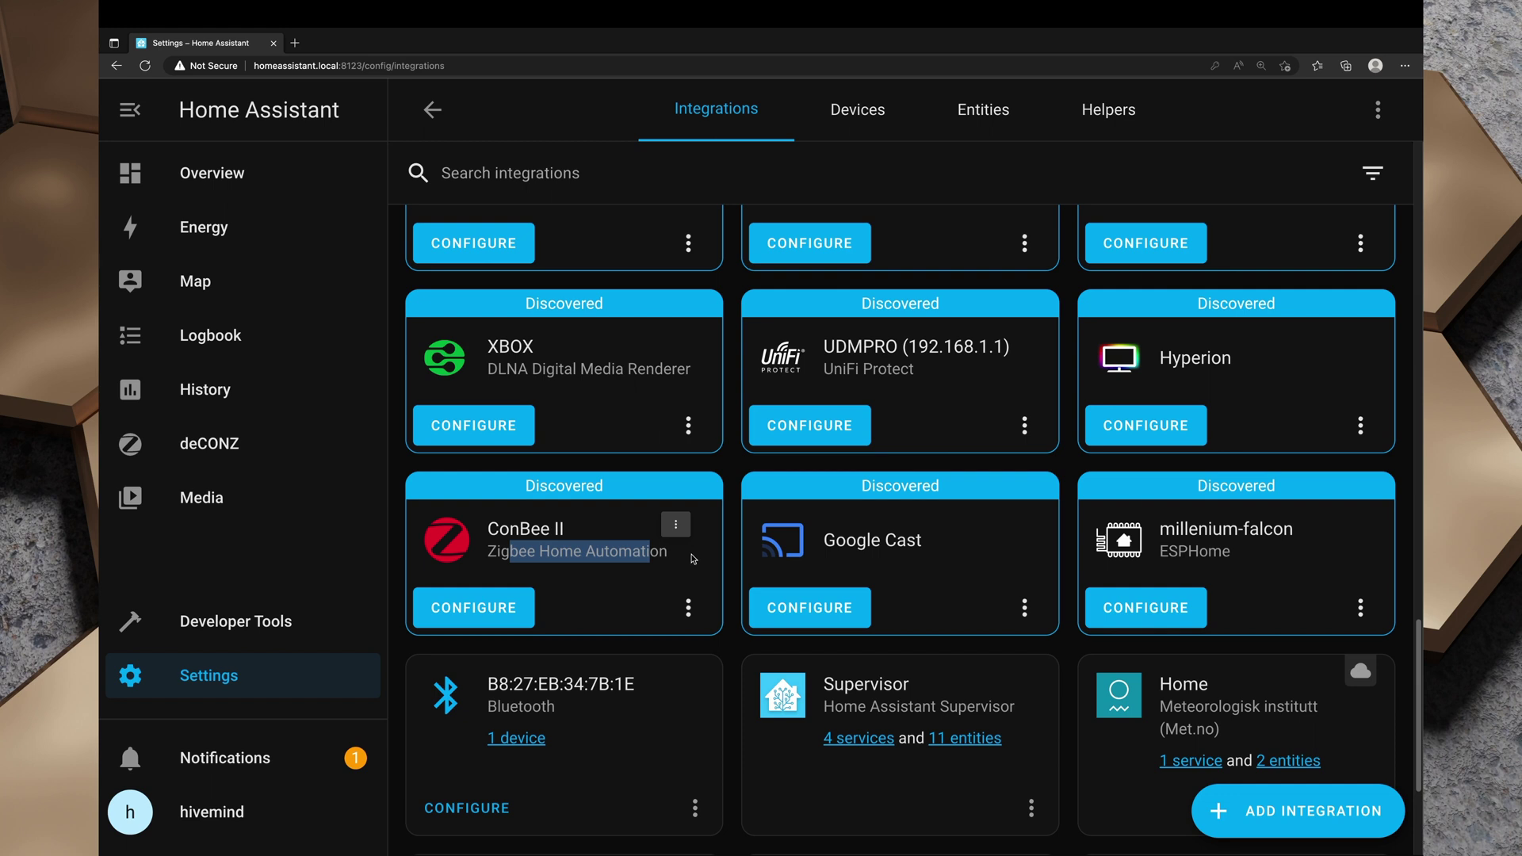
left_click(616, 529)
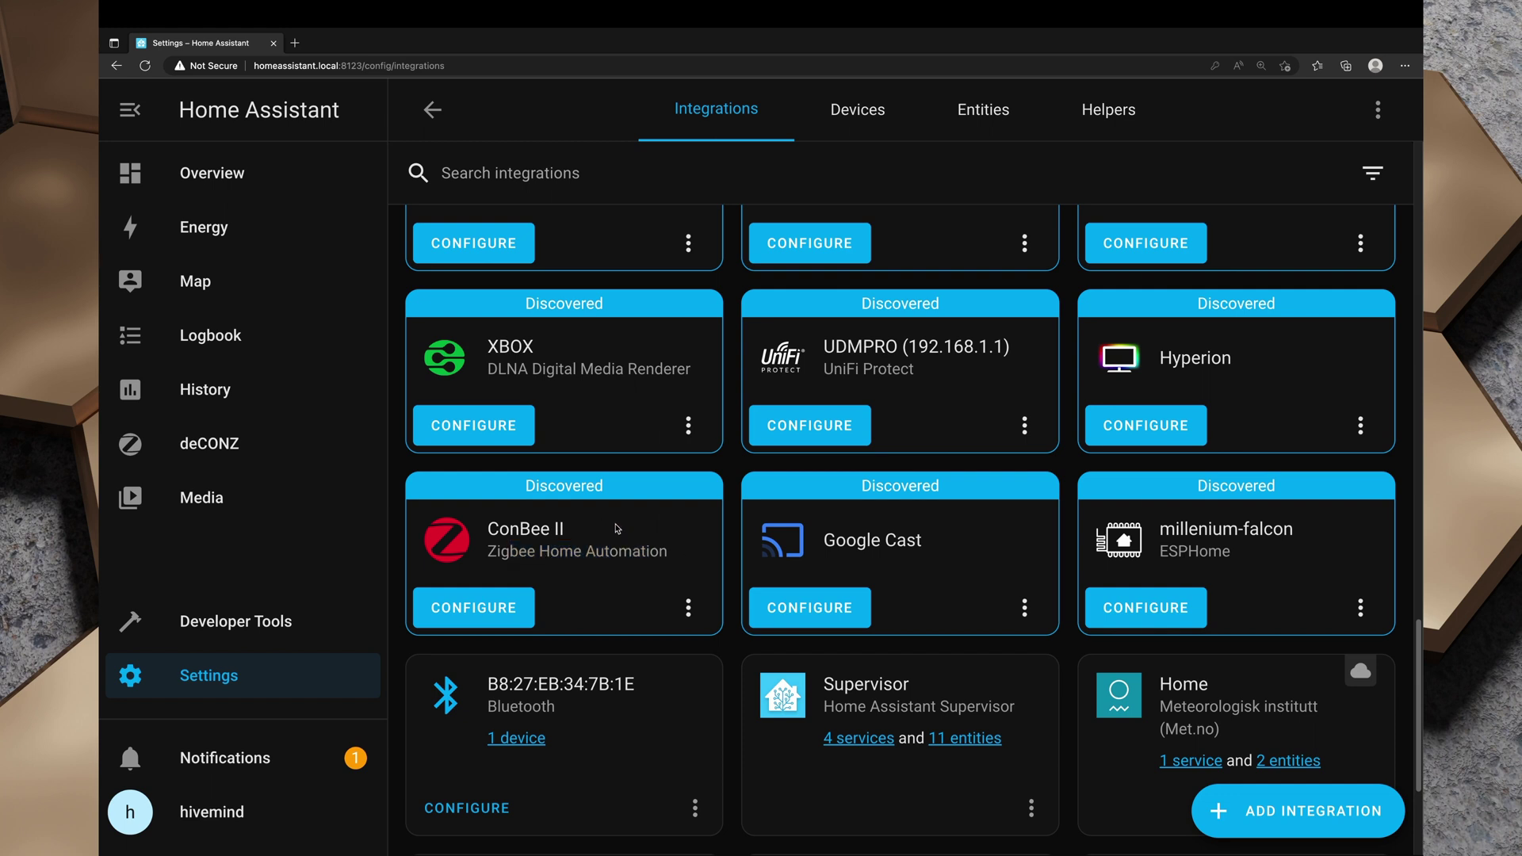
left_click(494, 610)
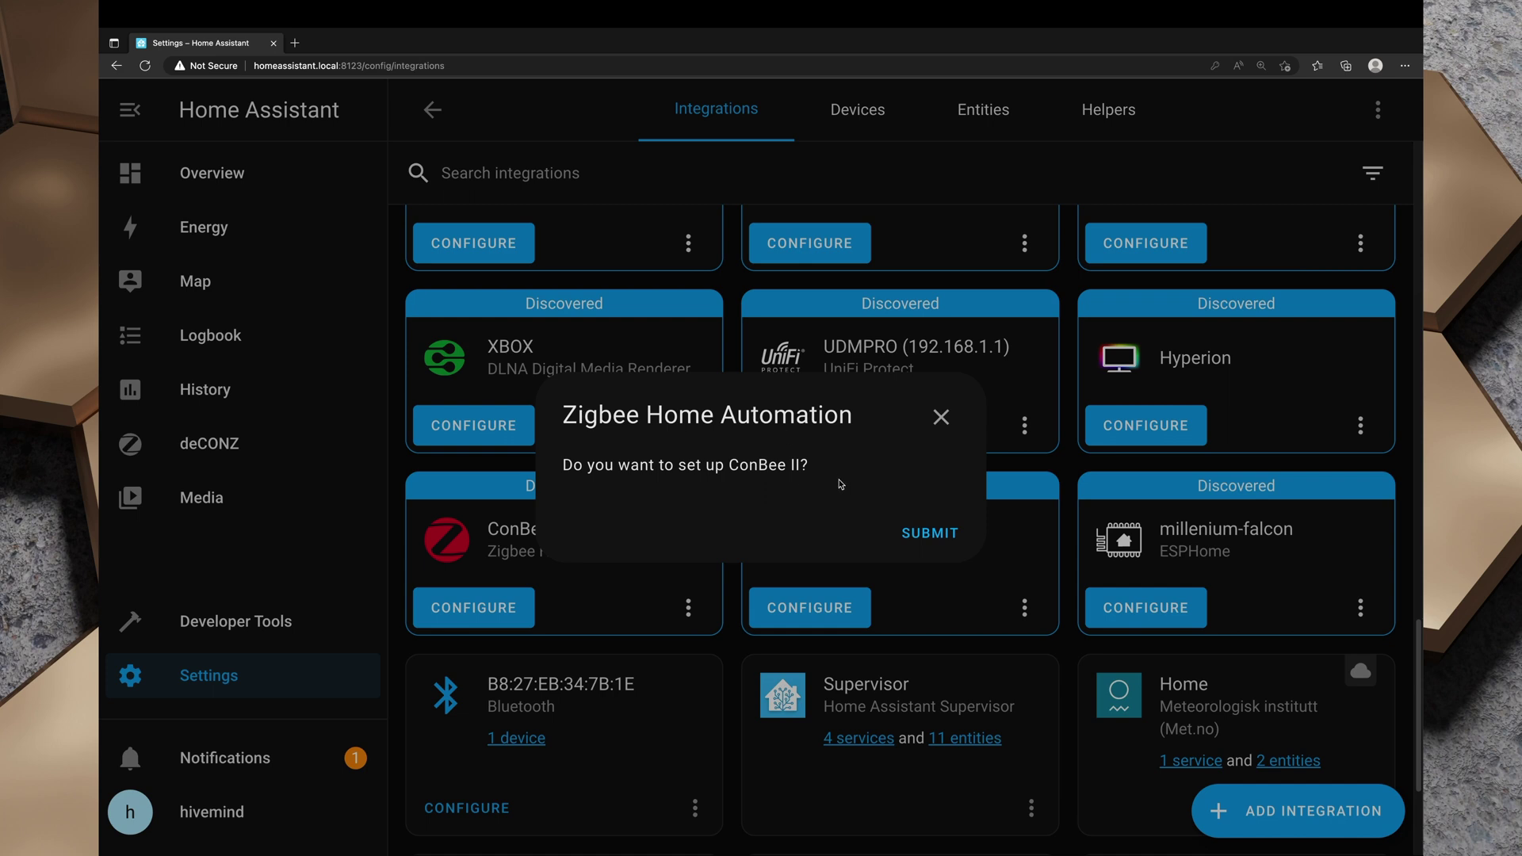
left_click(927, 533)
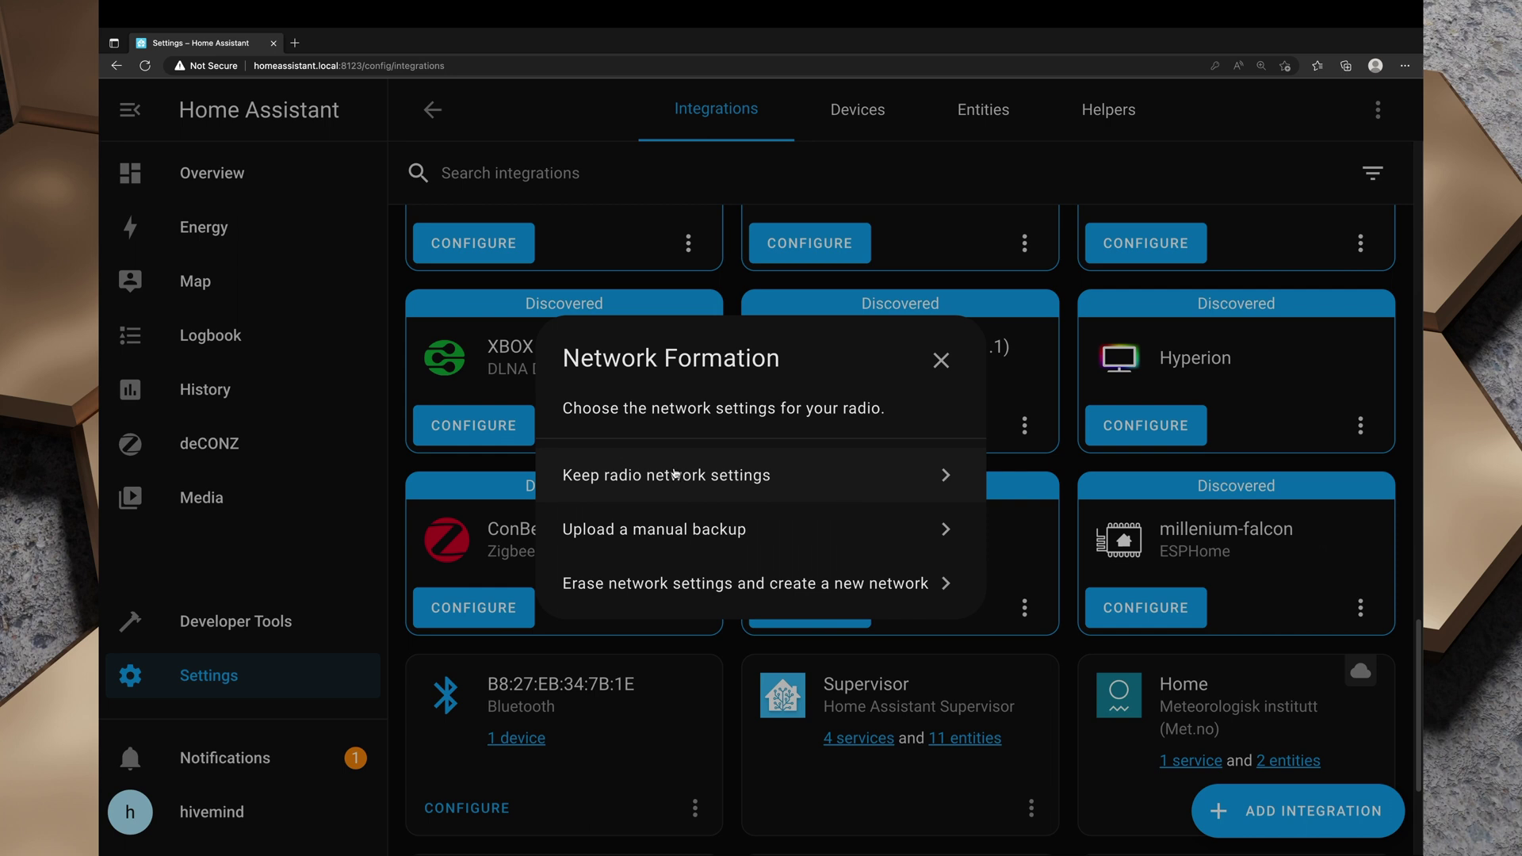
left_click(791, 481)
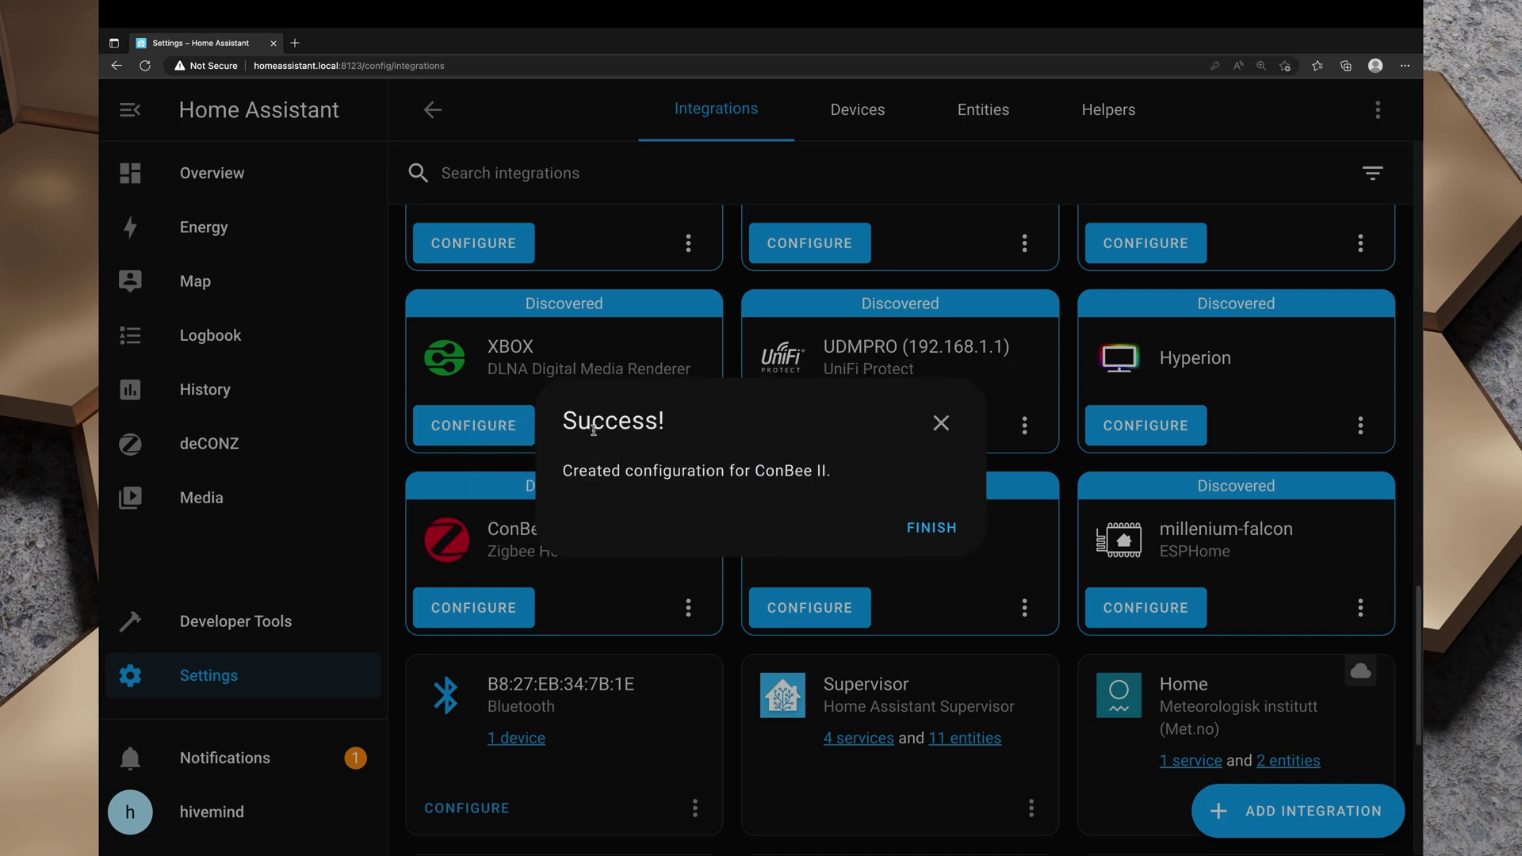
left_click(932, 529)
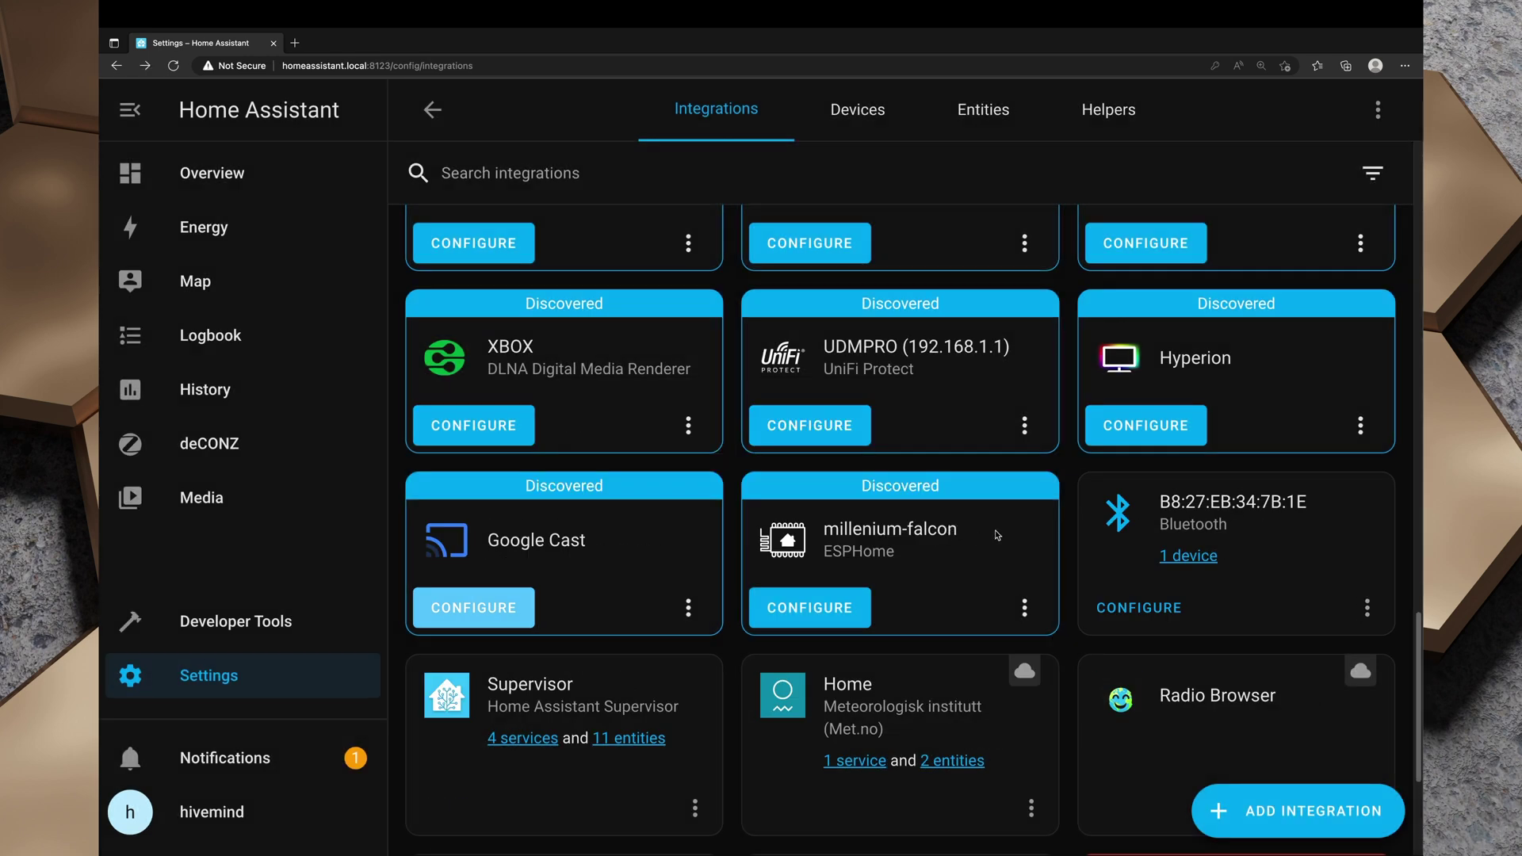
- Open the failed ConBee II Zigbee integration, then reload it from its ⋮ menu
scroll(1111, 552, "down", 4)
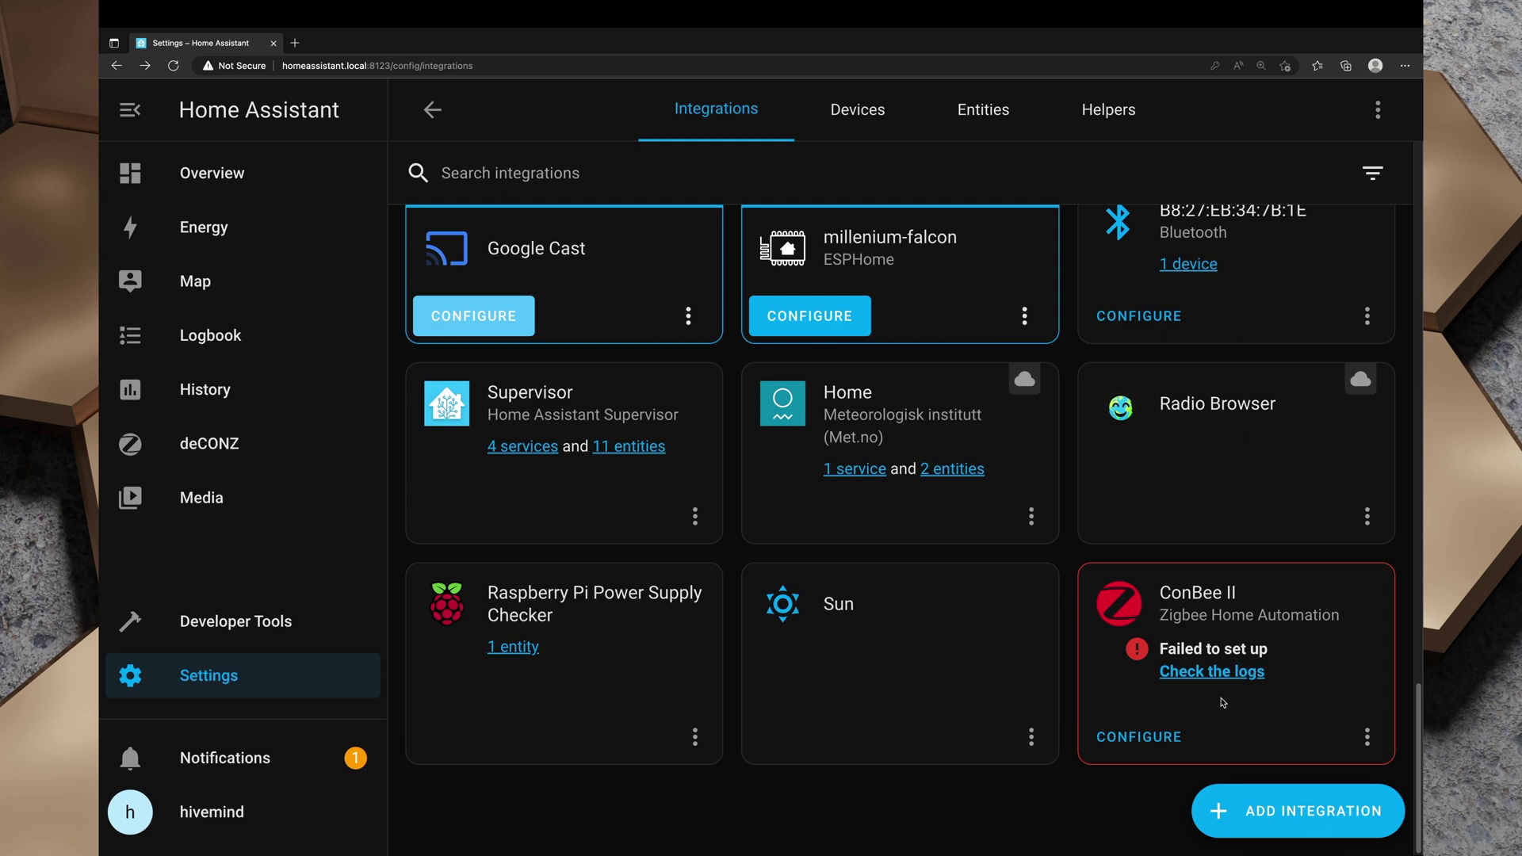
left_click(1176, 739)
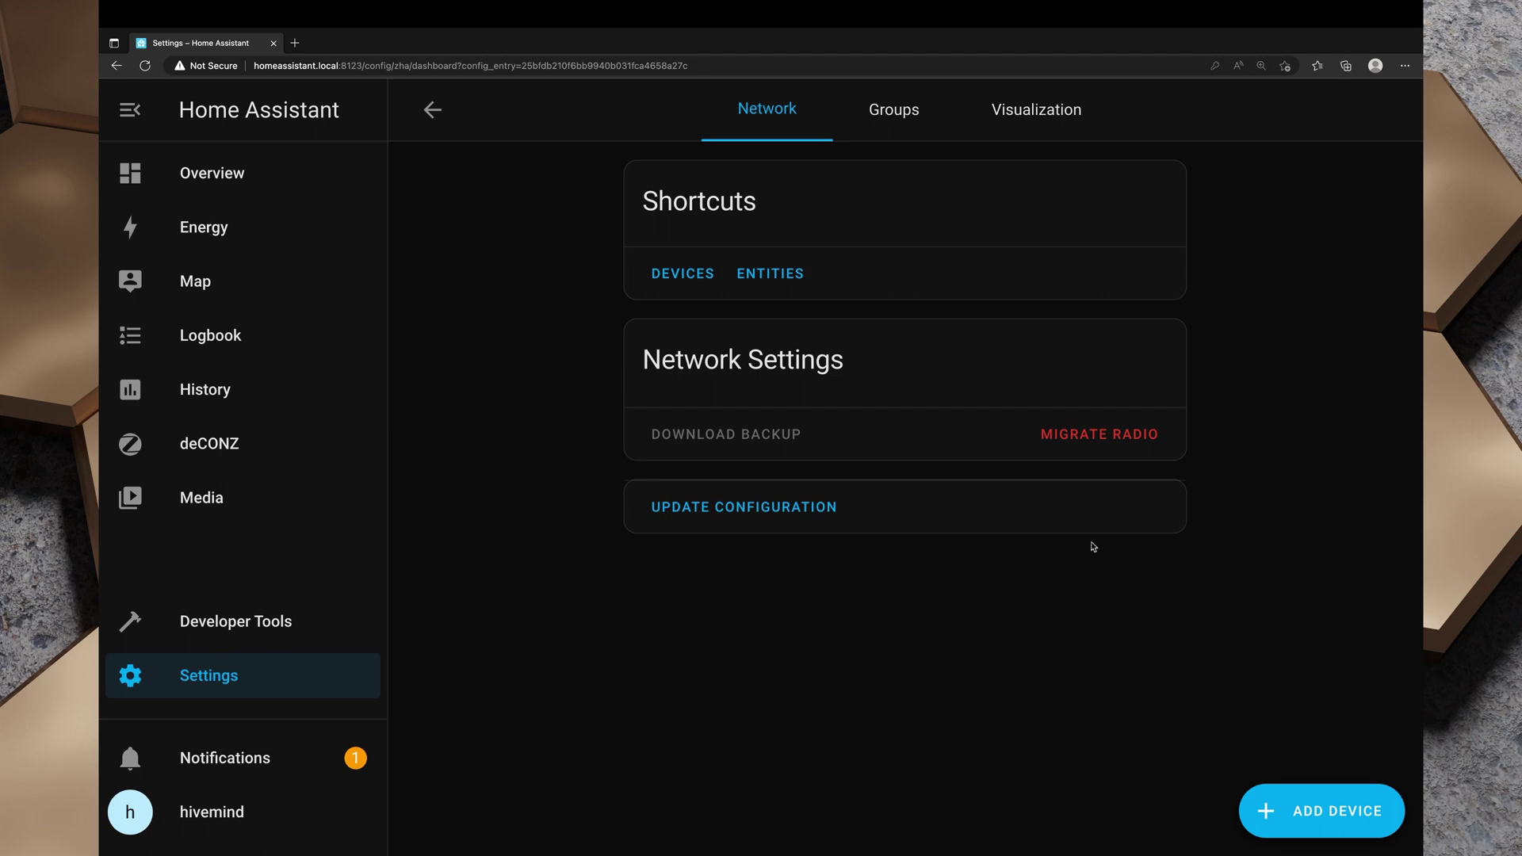
key("alt+Left")
left_click(1367, 737)
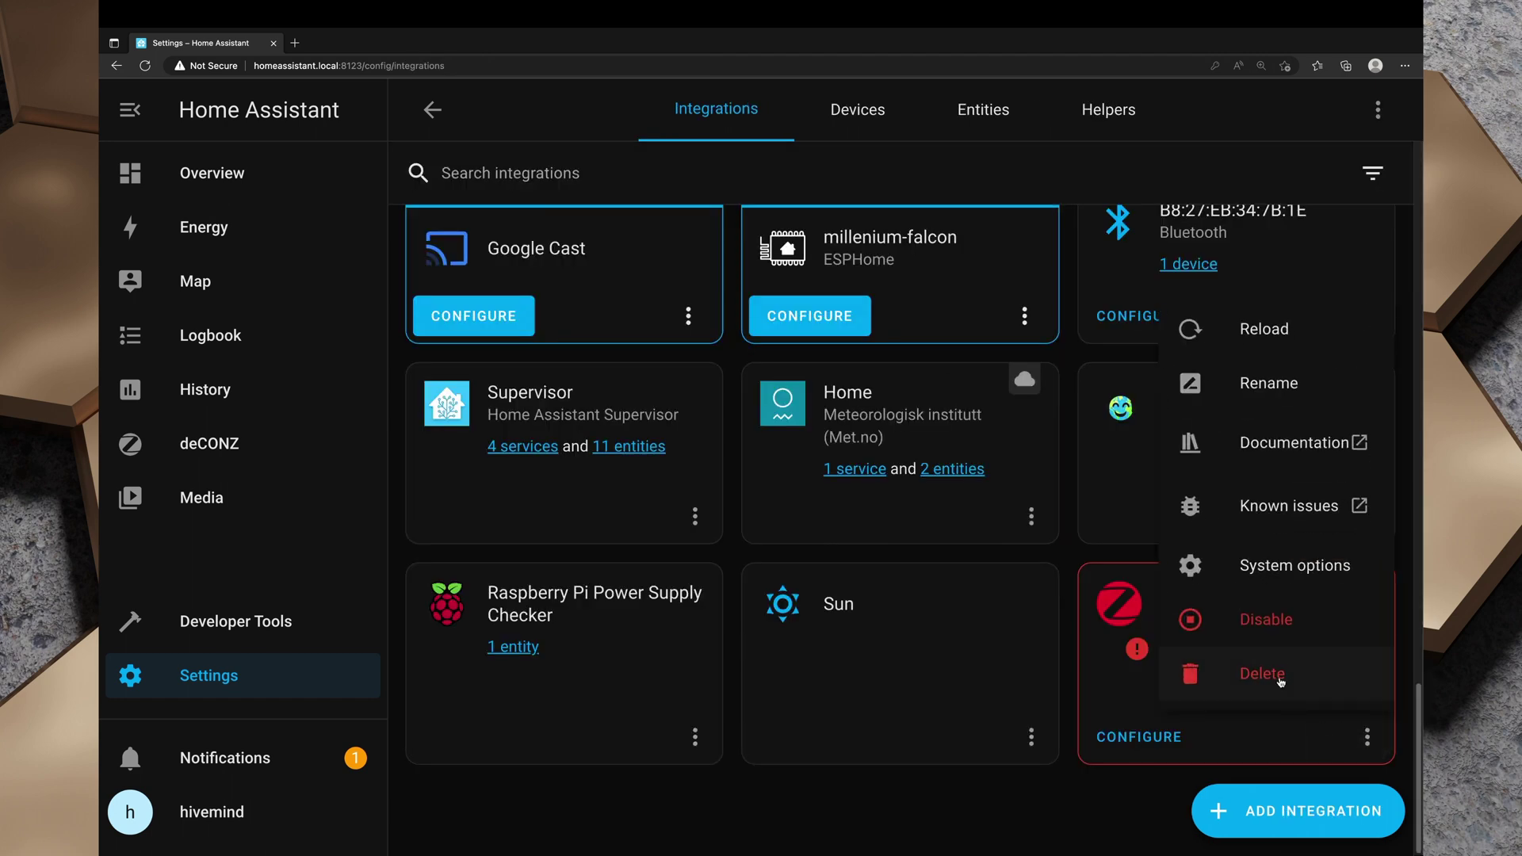
left_click(1254, 361)
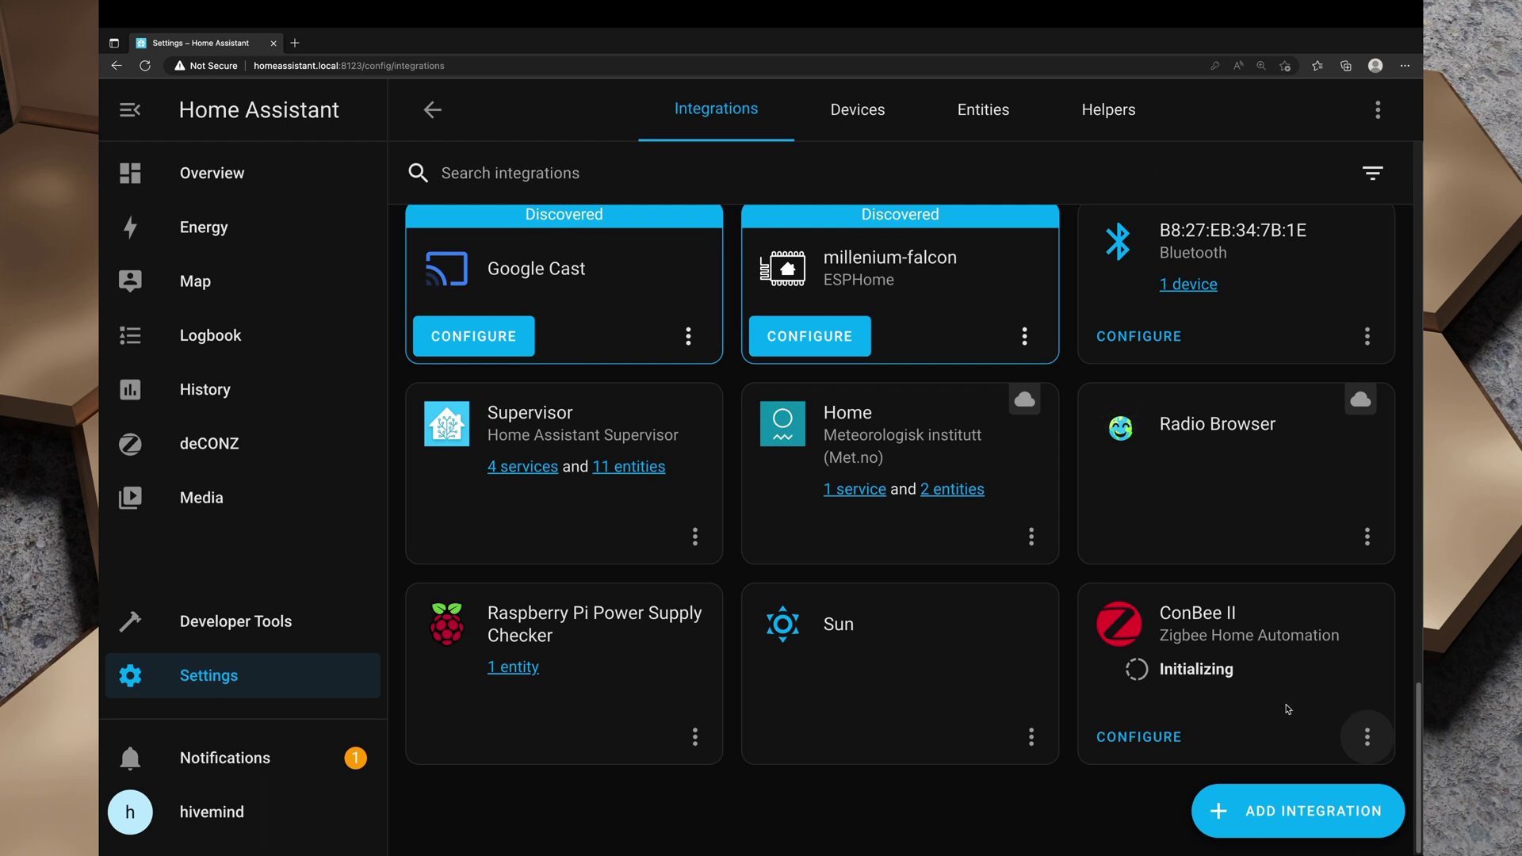
left_click(1367, 736)
key("Escape")
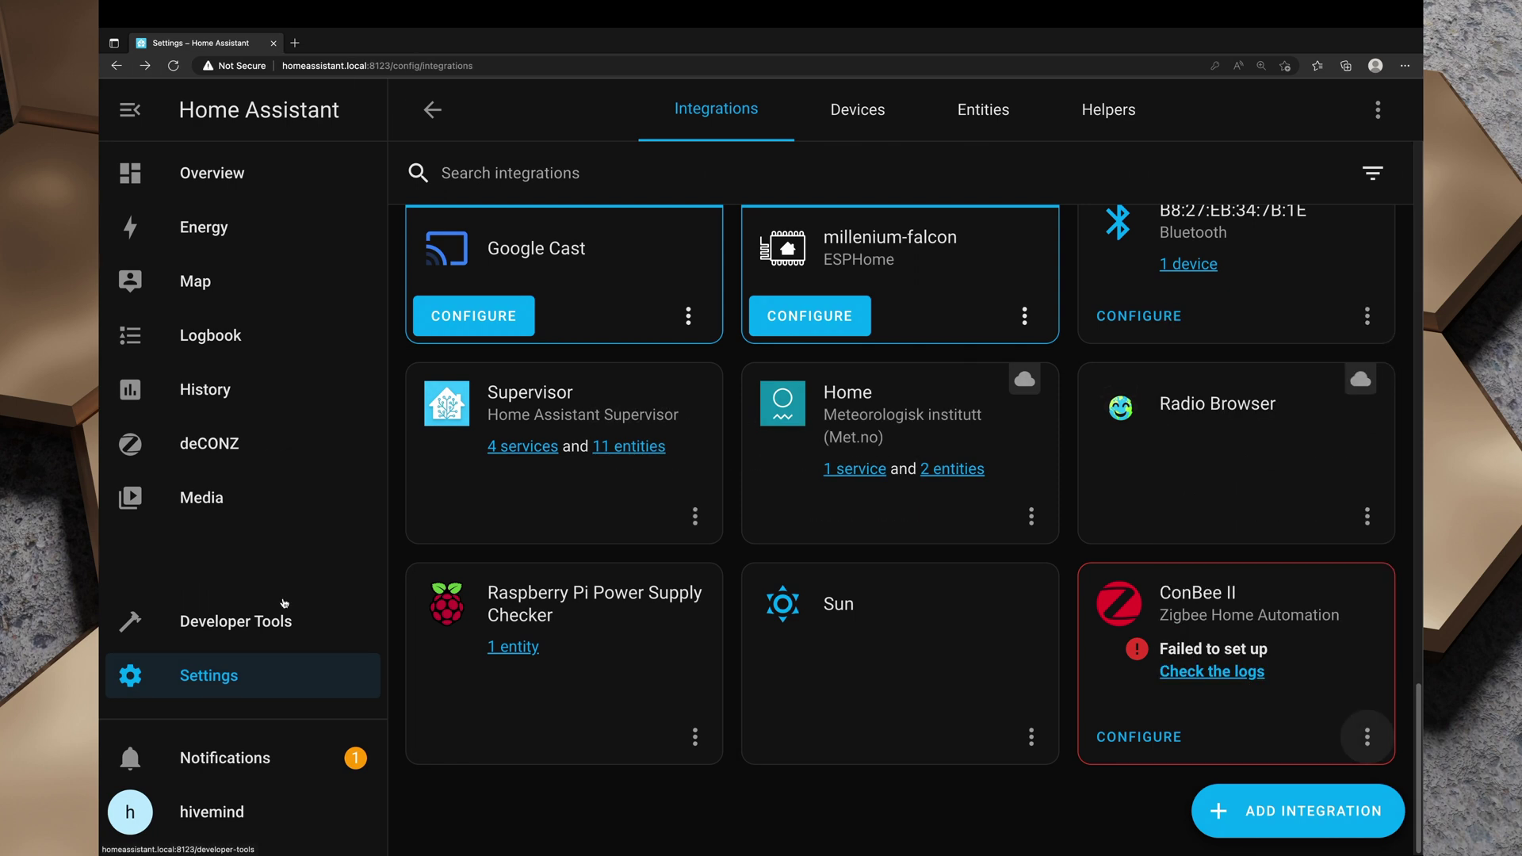
left_click(272, 682)
- From Add-ons > deCONZ, stop the add-on and switch Start on boot off
left_click(793, 526)
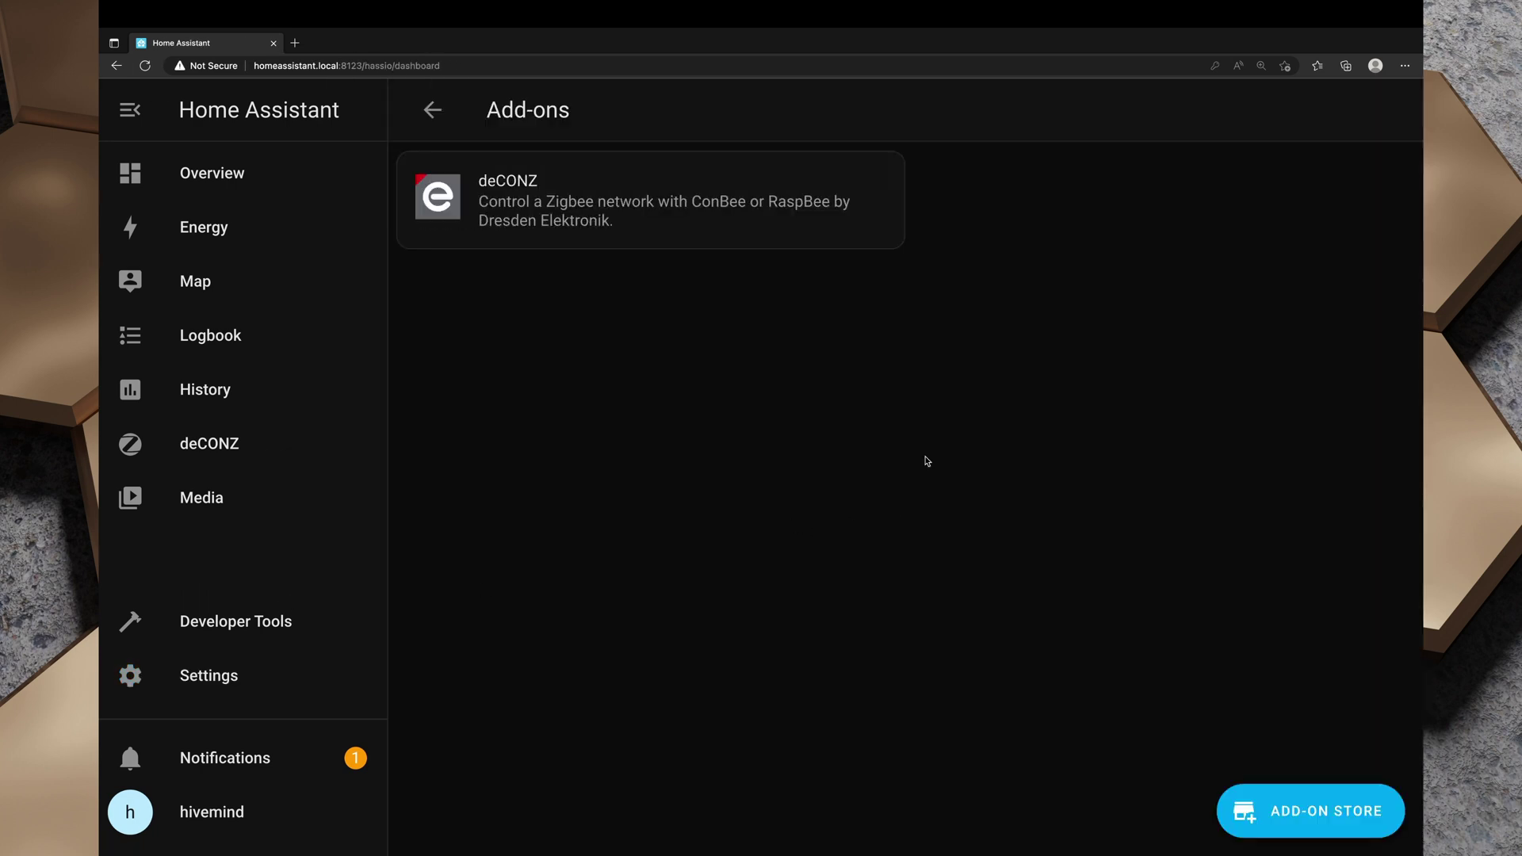
left_click(528, 183)
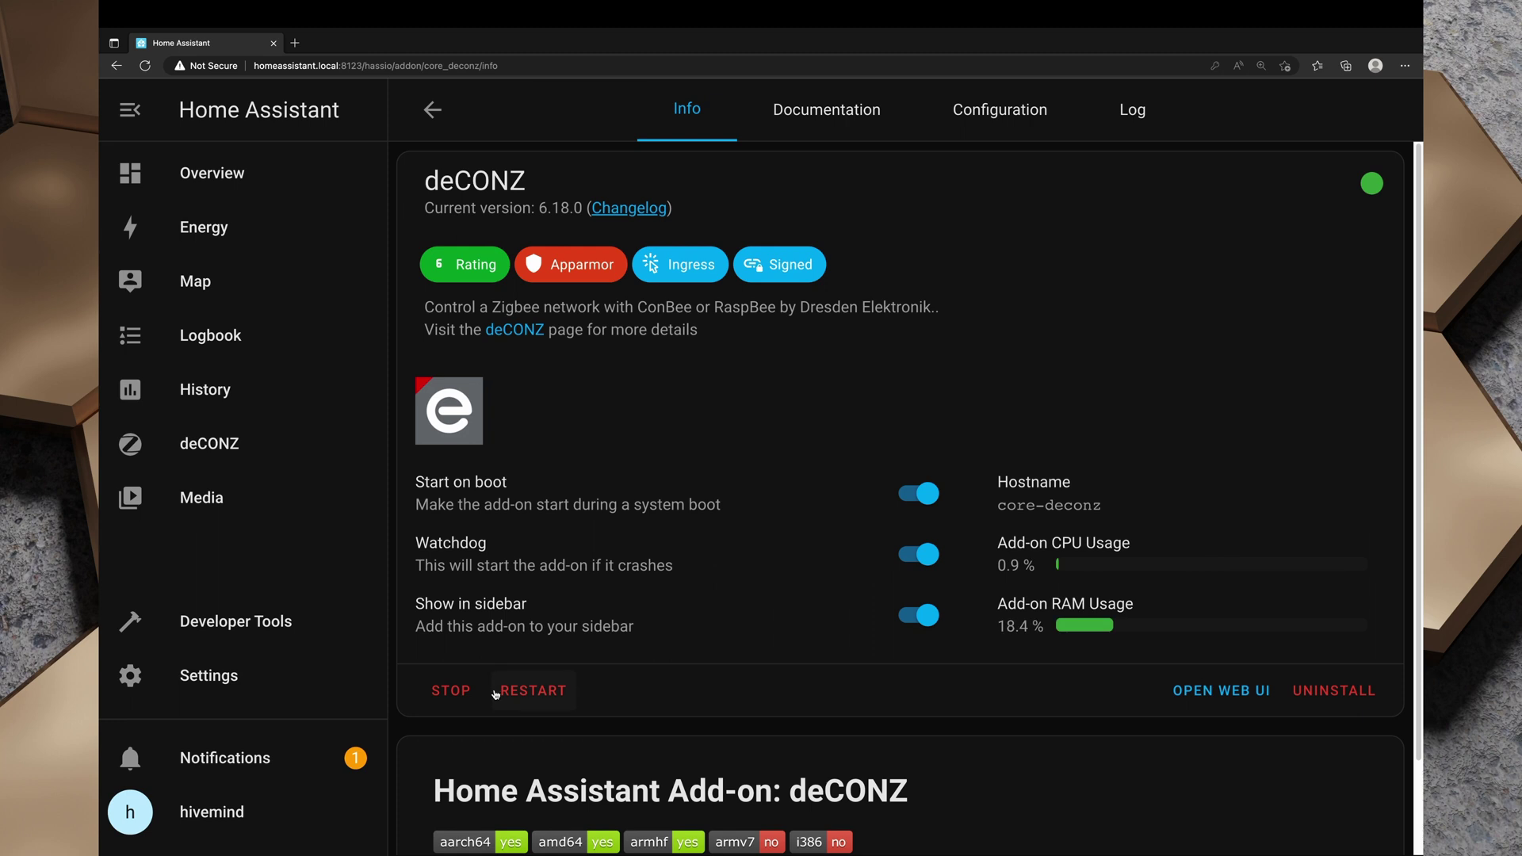
left_click(450, 691)
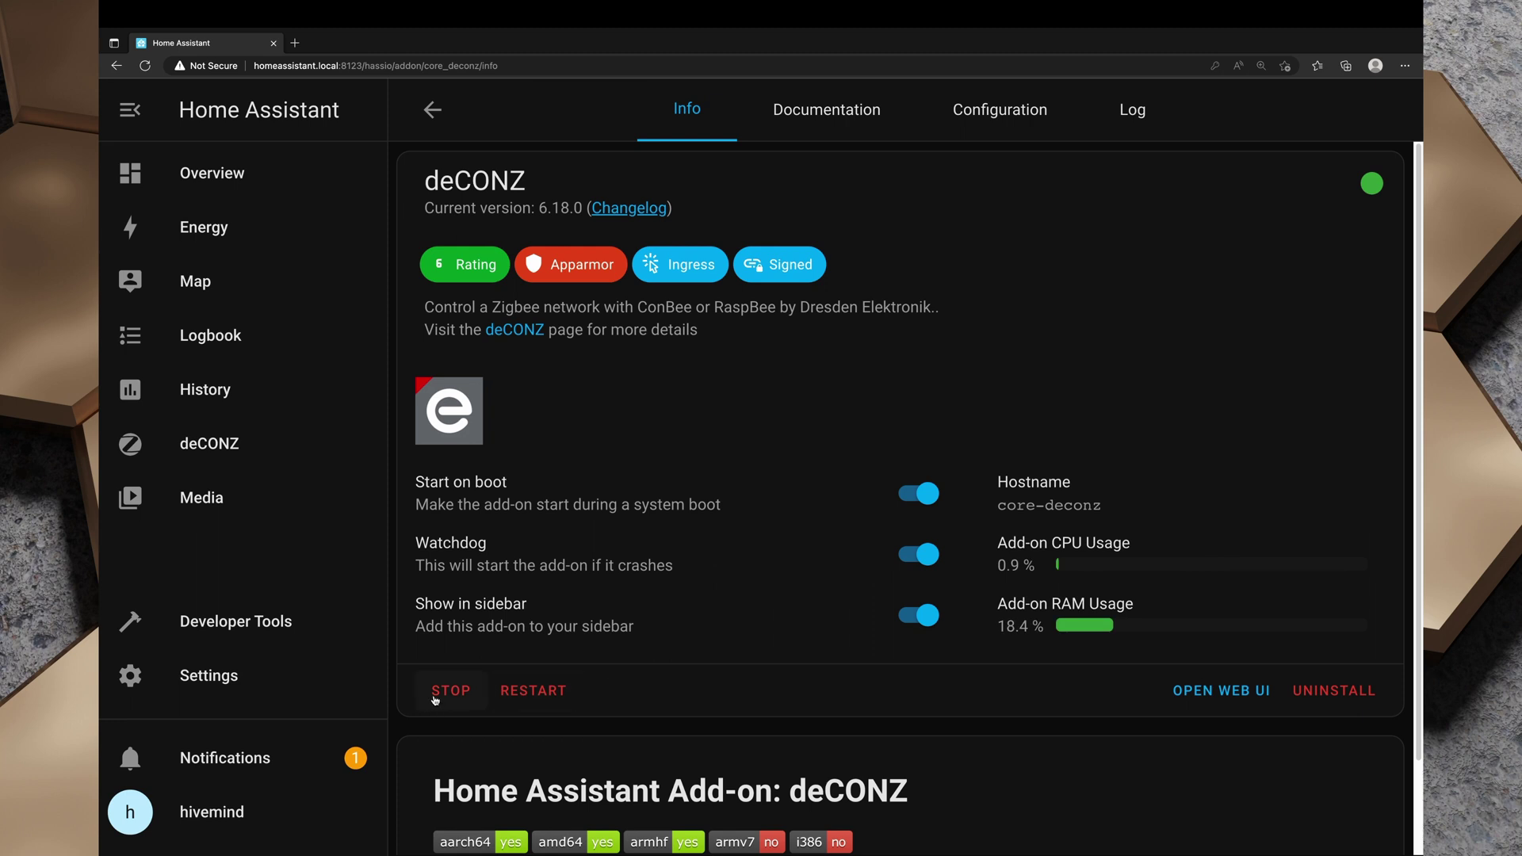
left_click(928, 513)
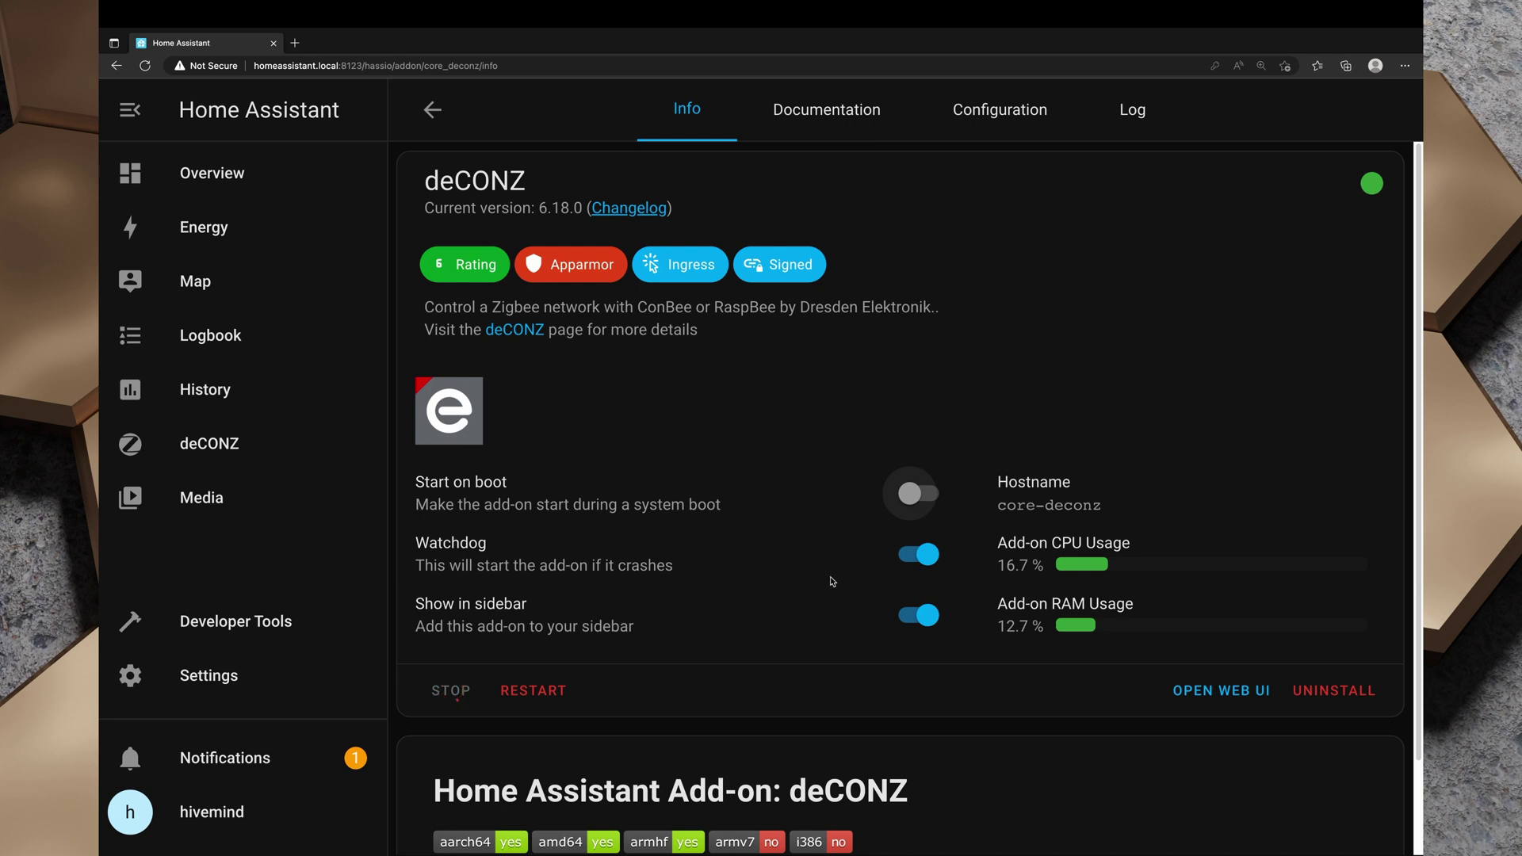
- Reload the ConBee II Zigbee integration from Devices & Services and confirm with OK
left_click(208, 675)
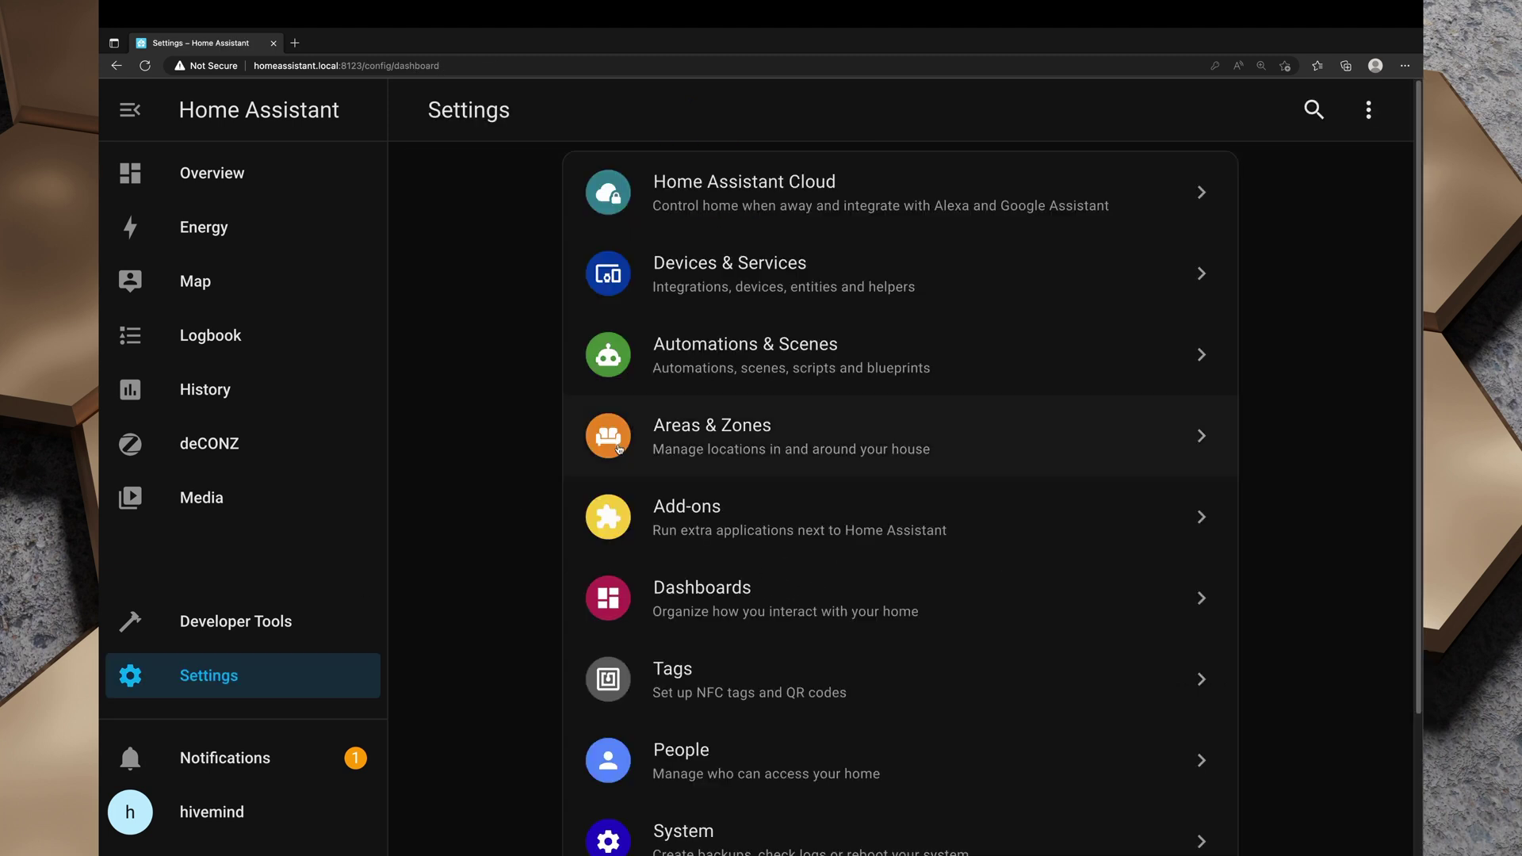
left_click(778, 264)
scroll(1234, 641, "down", 10)
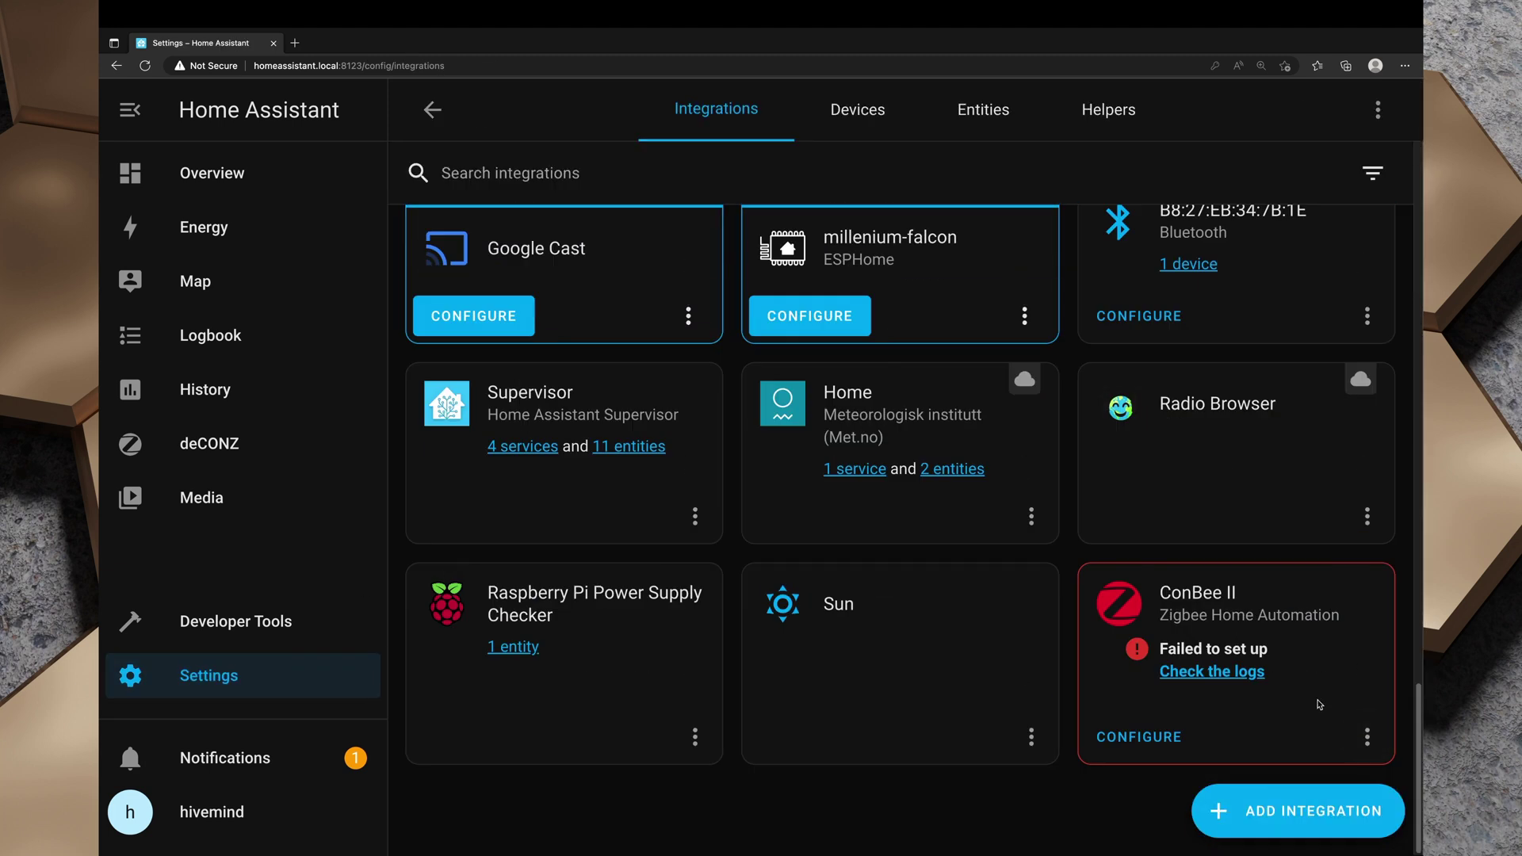
left_click(1366, 737)
left_click(1234, 279)
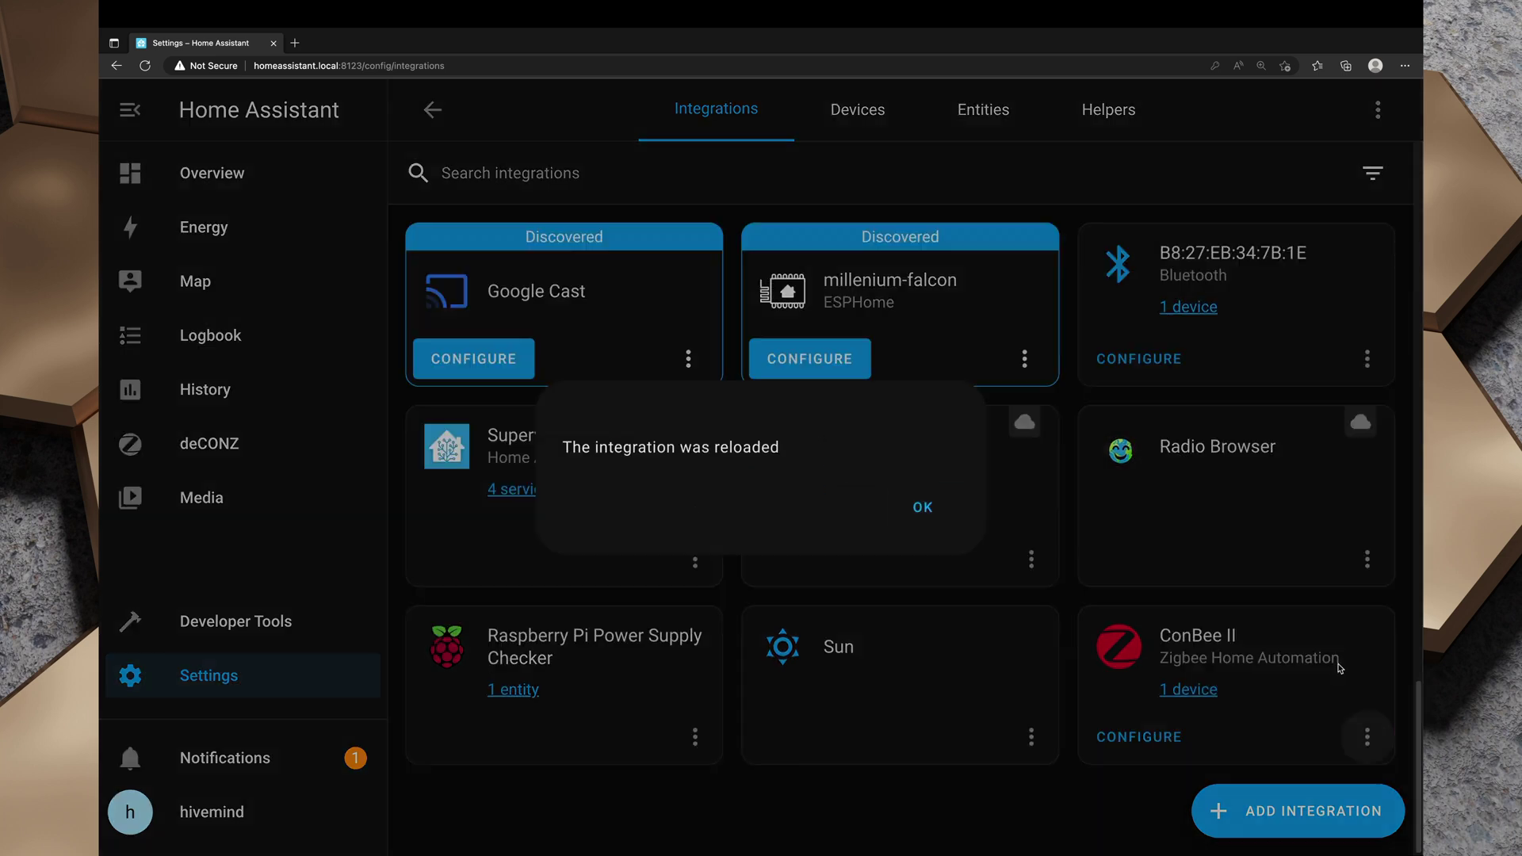
left_click(958, 520)
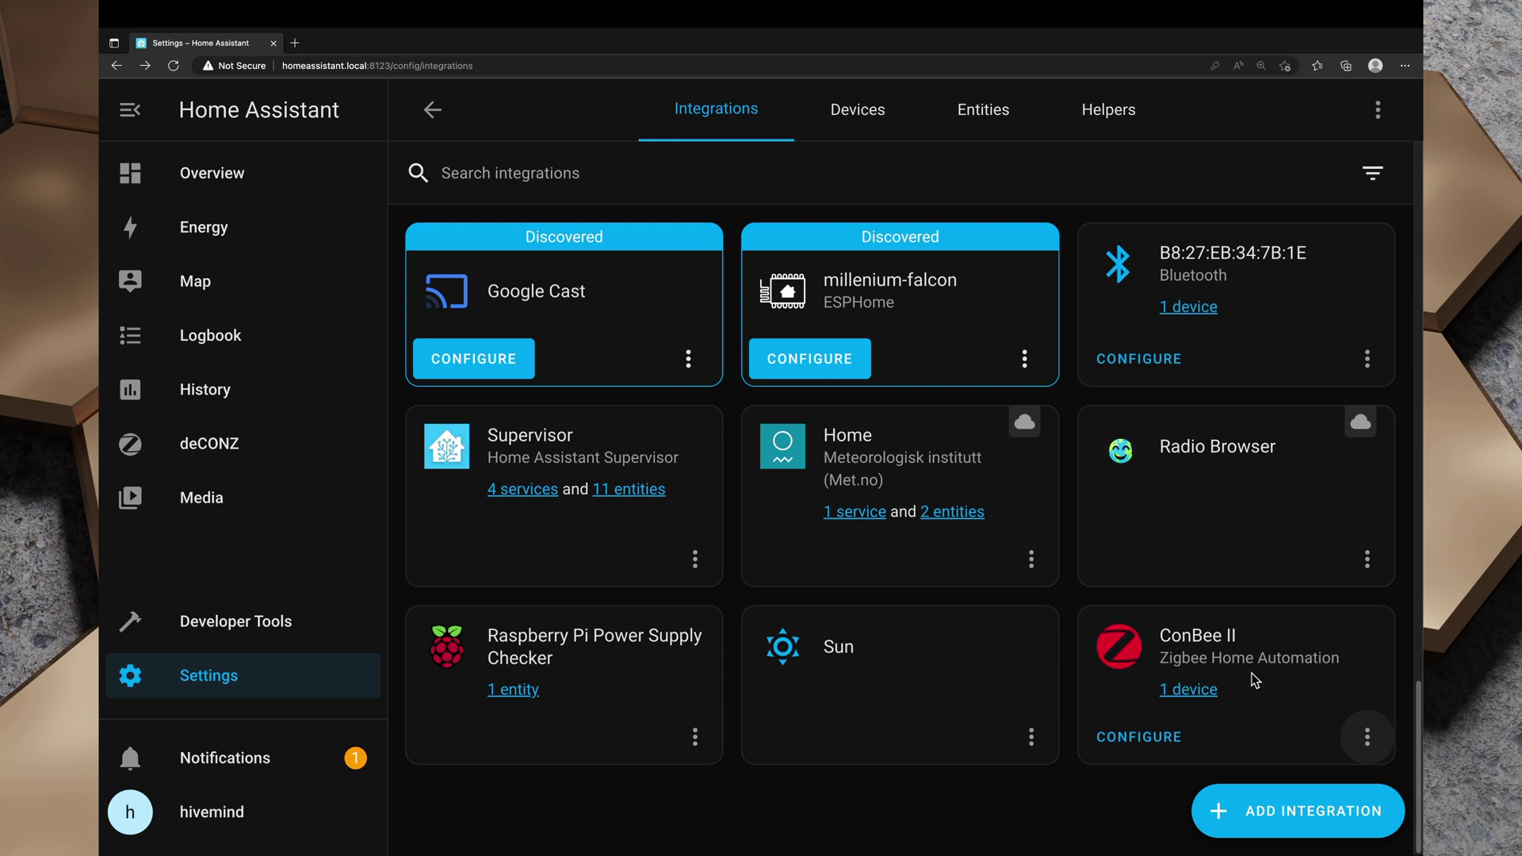
- Open the Zigbee Coordinator device and expand its Zigbee info (LQI 221, RSSI 30)
left_click(1192, 696)
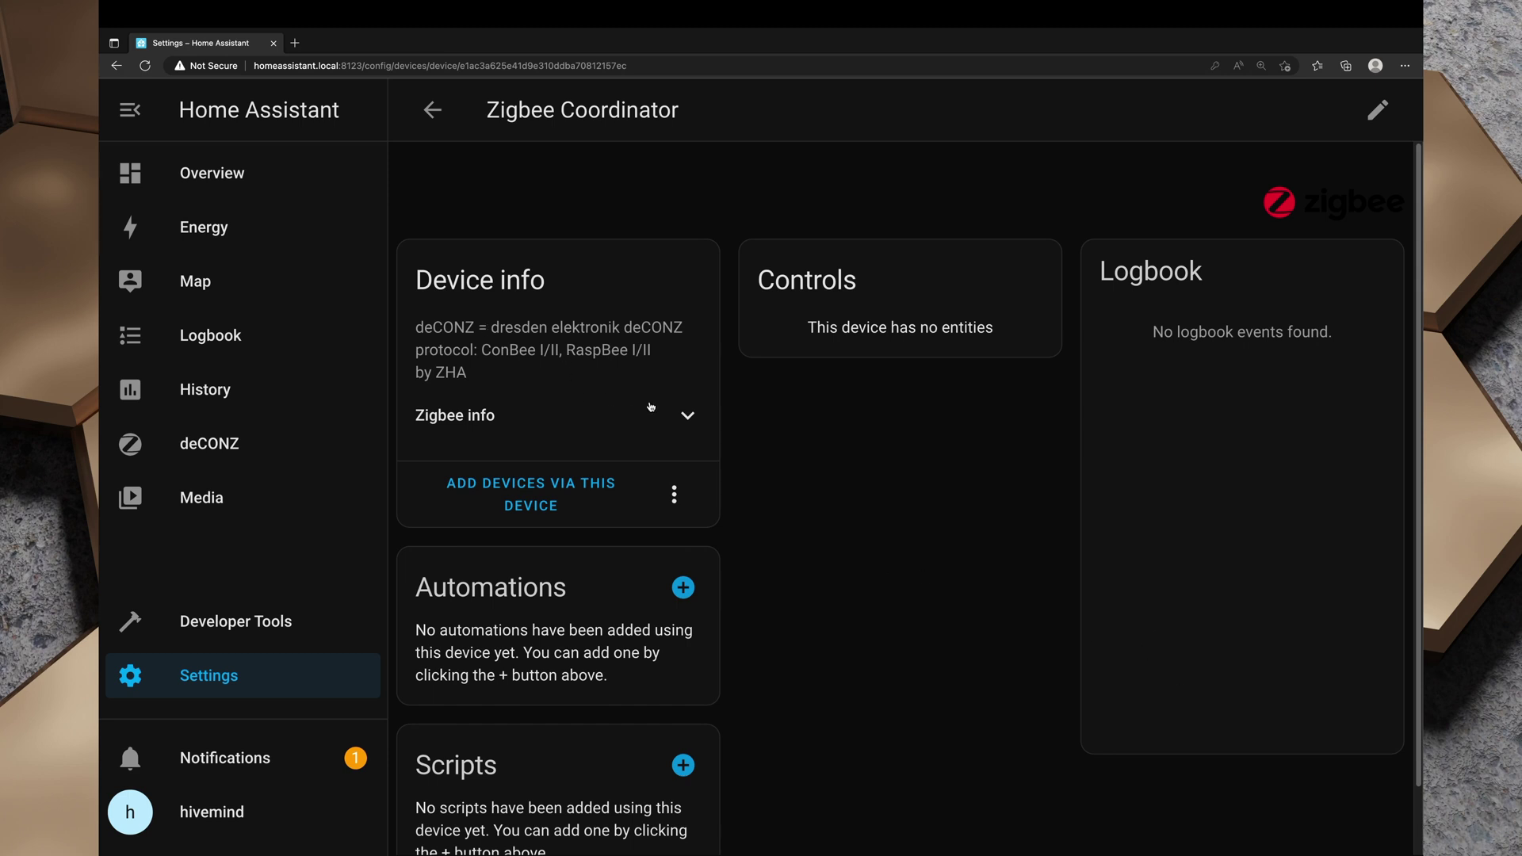
left_click(687, 416)
scroll(602, 522, "down", 3)
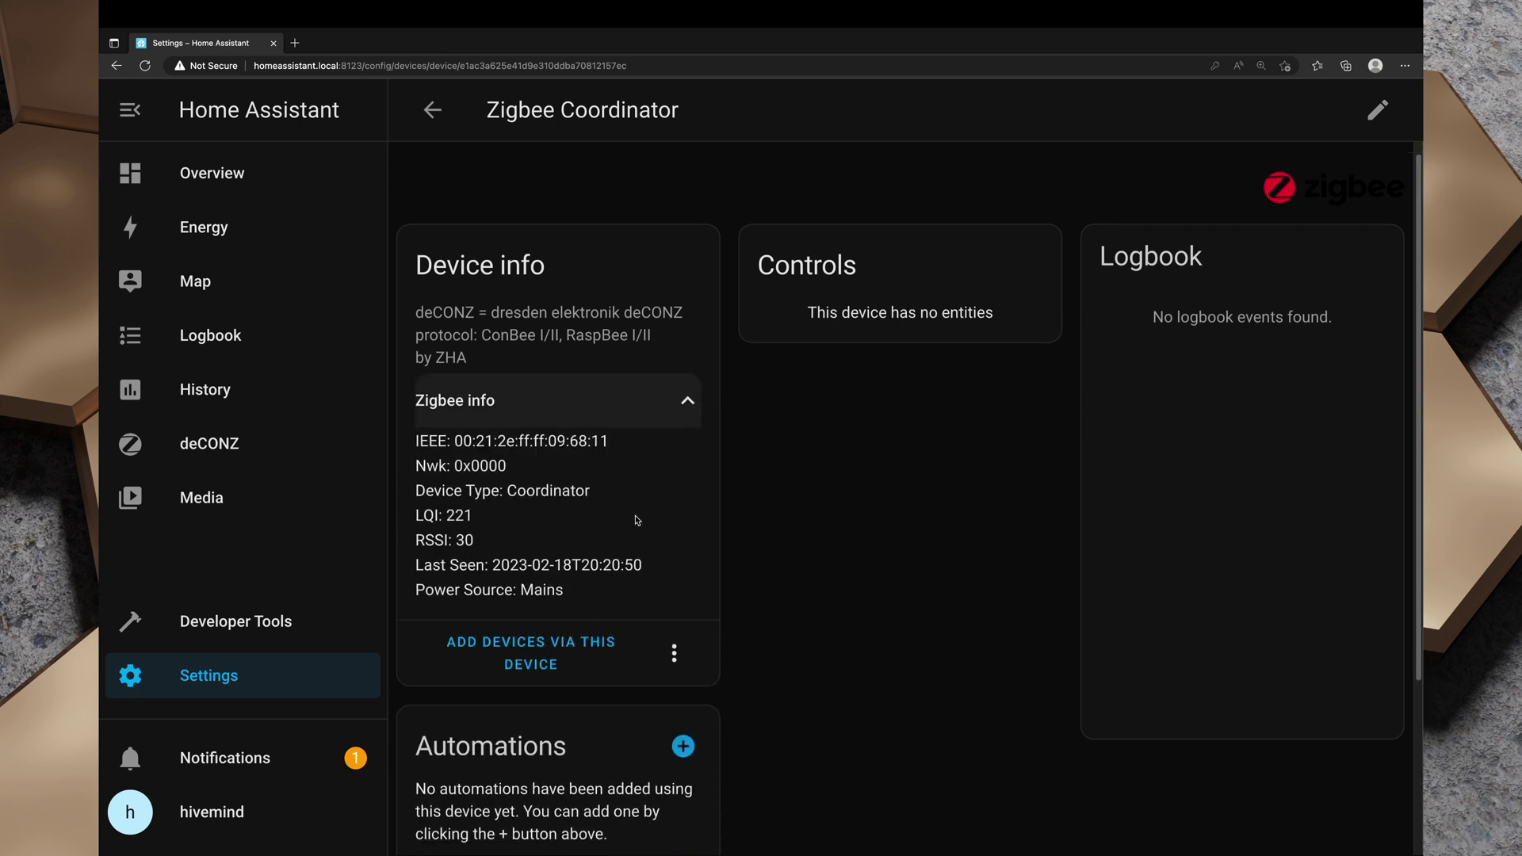
scroll(656, 517, "up", 3)
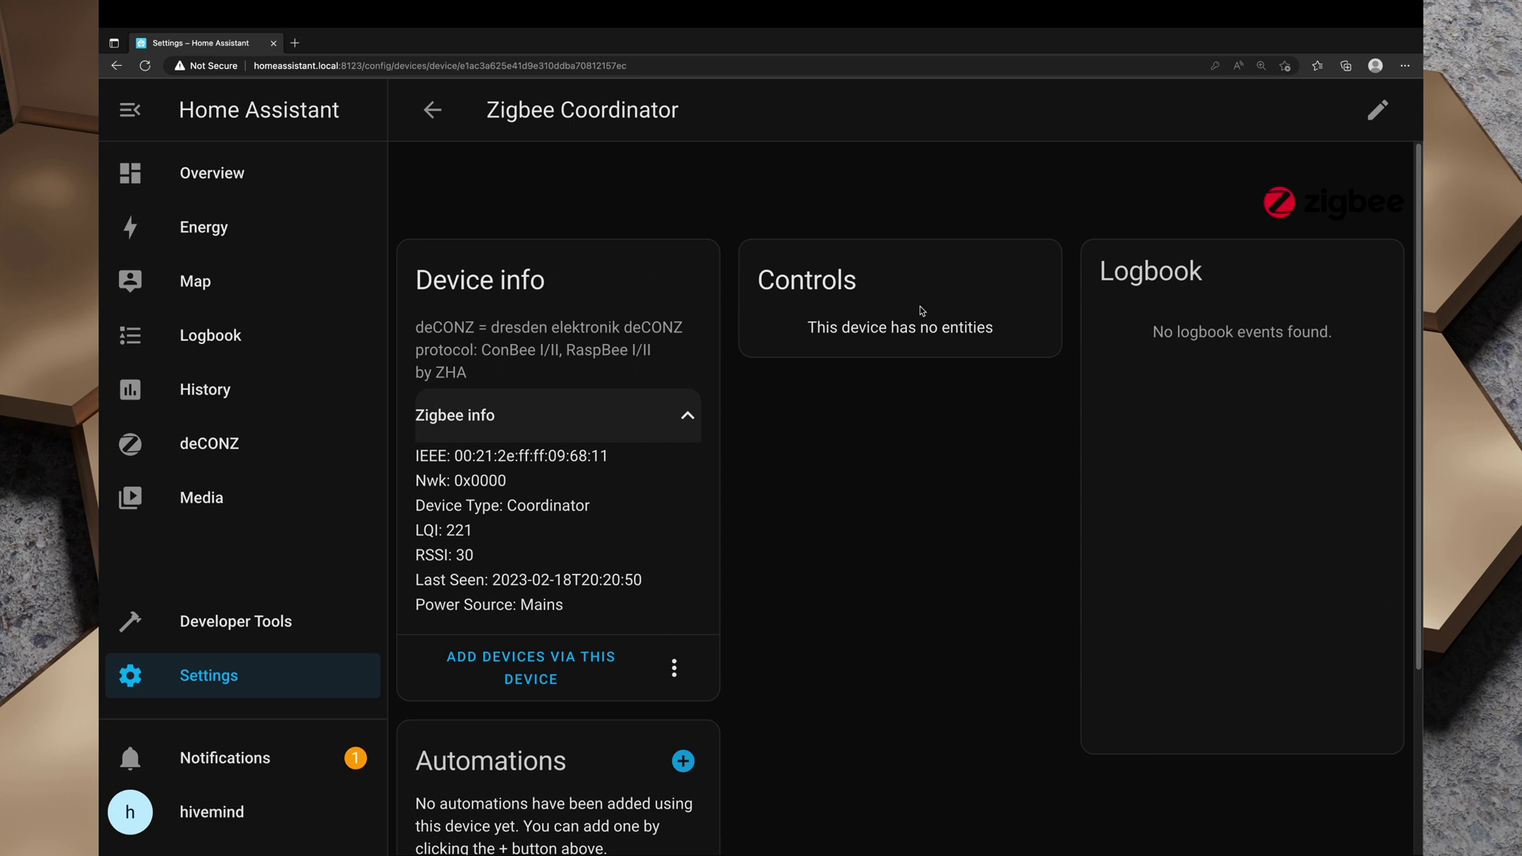
scroll(887, 474, "down", 3)
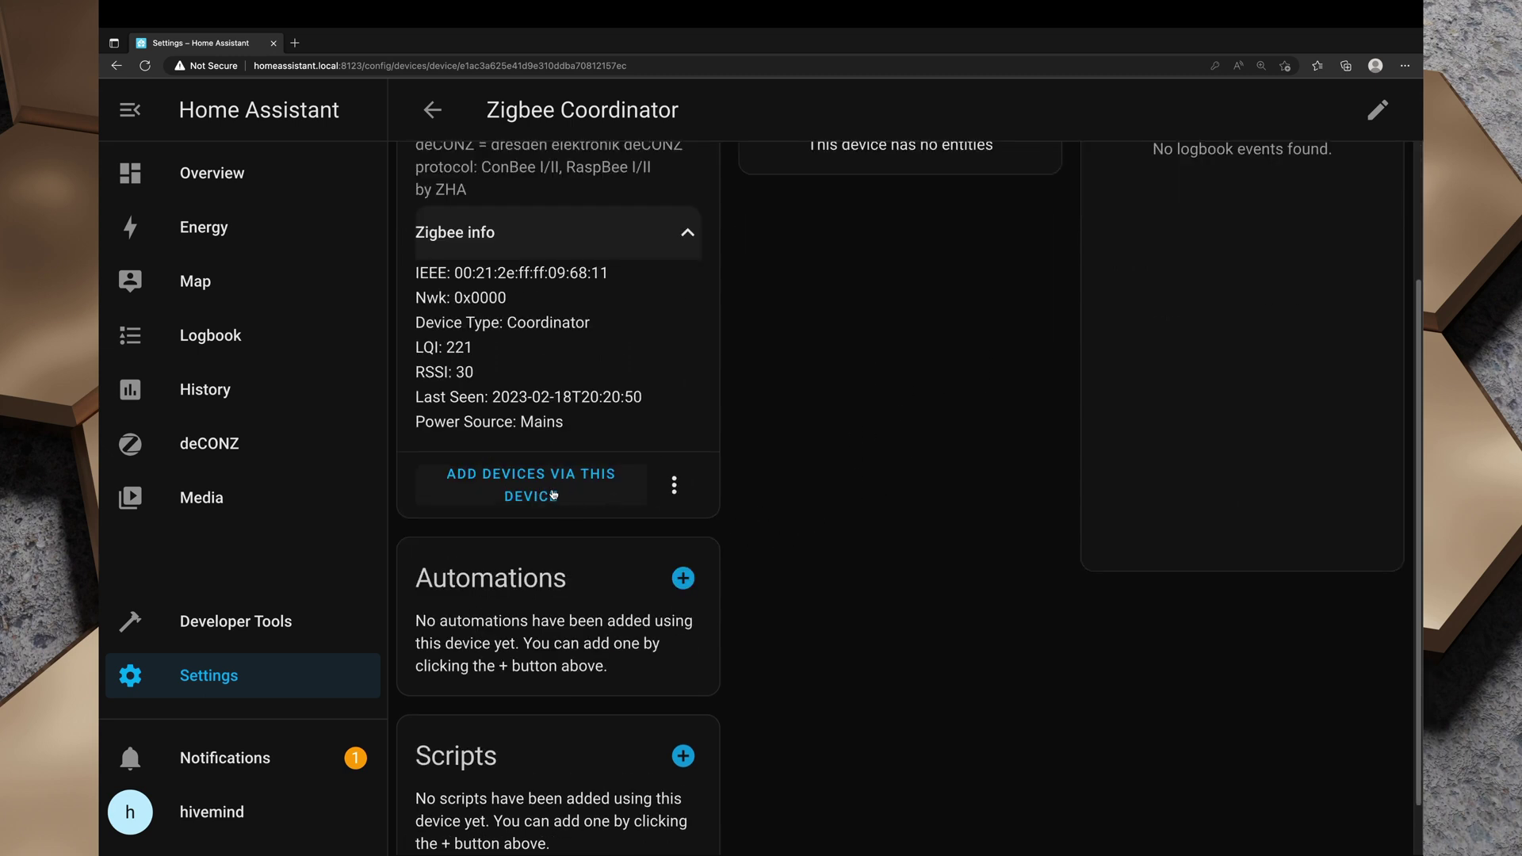
- Pair the new LUMI remote (lumi.remote.b1acn01) and rename it 'Aqara Button 1'
left_click(546, 490)
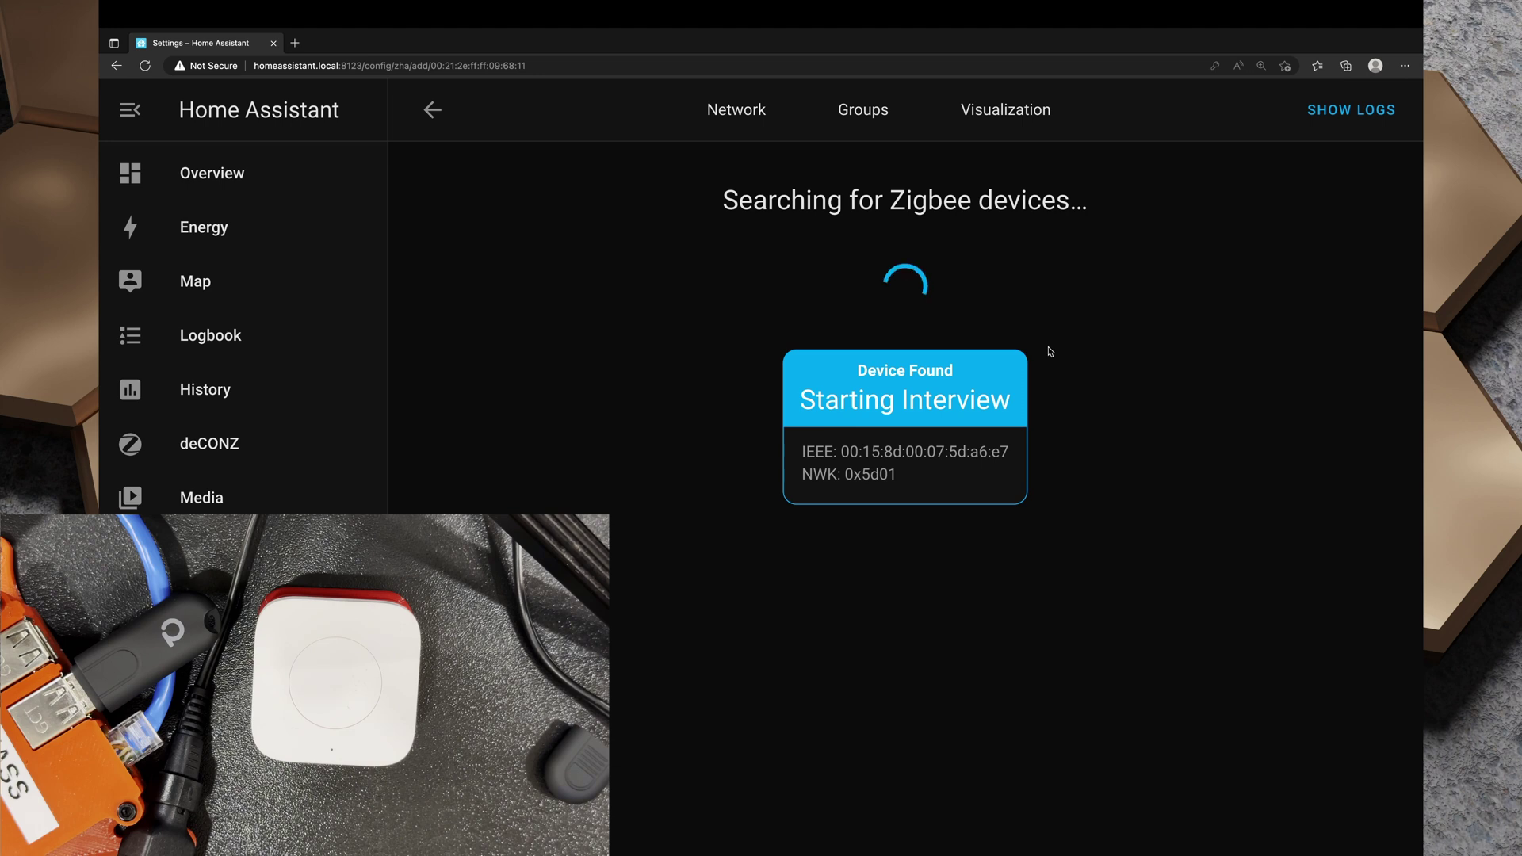
left_click_drag(997, 611, 768, 613)
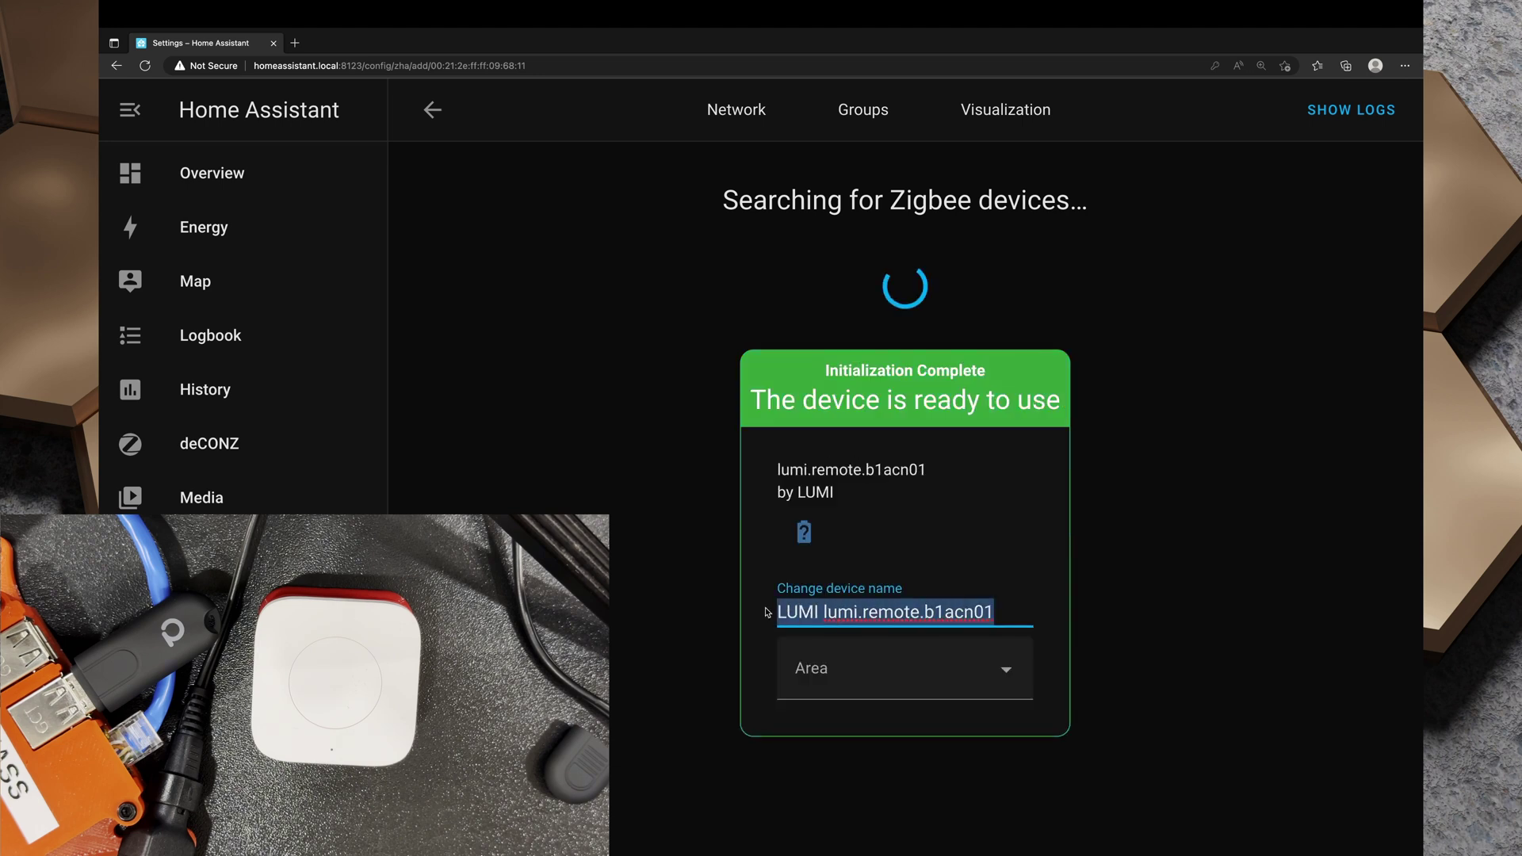
type("Aqara B")
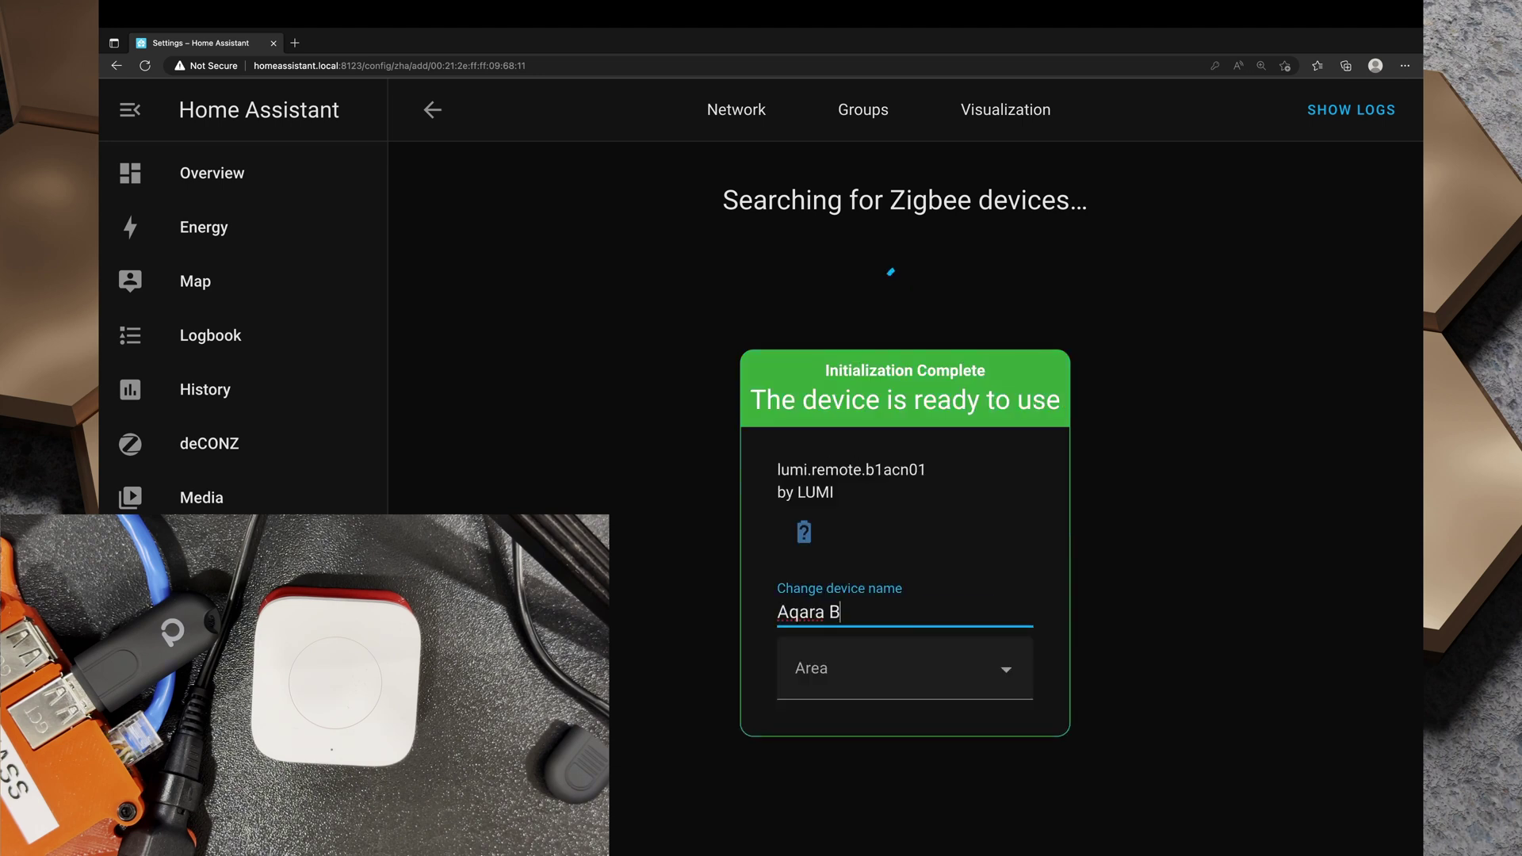
type("utton 1")
- Assign the button to a newly created 'Hobby Show' area
left_click(880, 686)
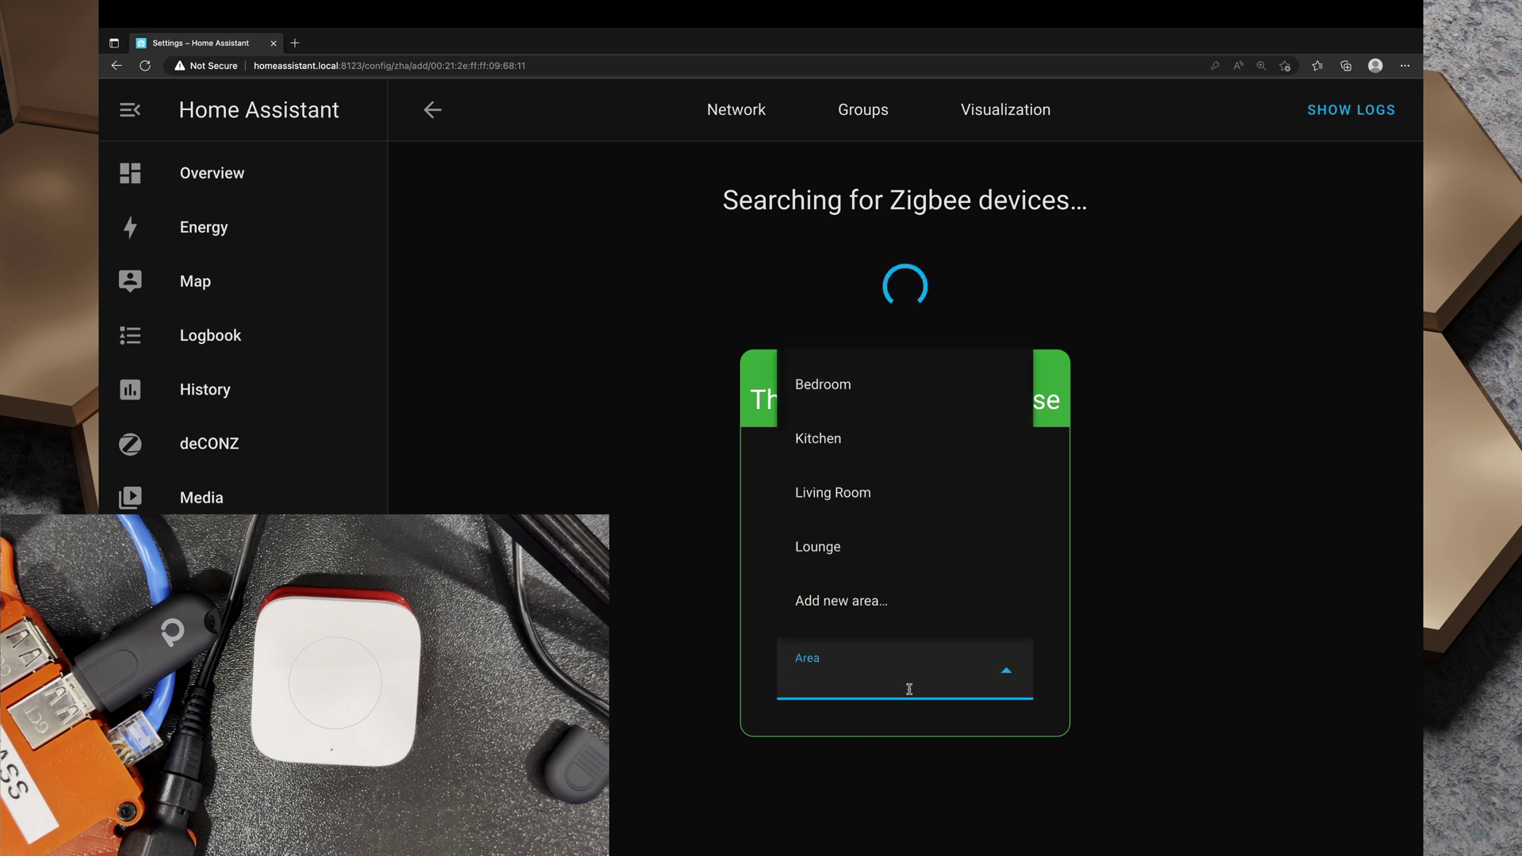
left_click(836, 601)
type("Hob")
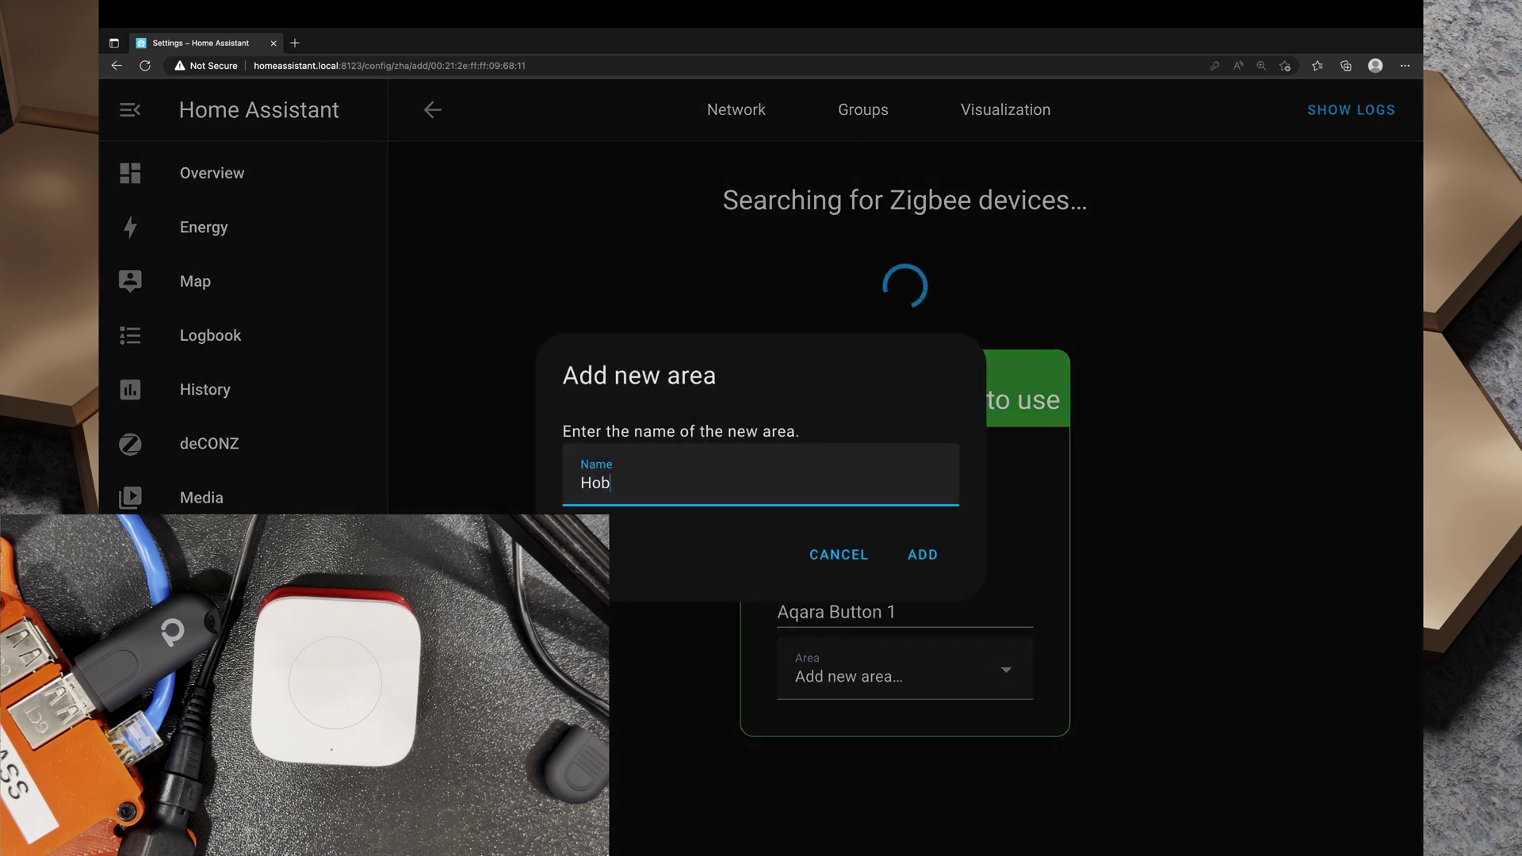
type("by Show")
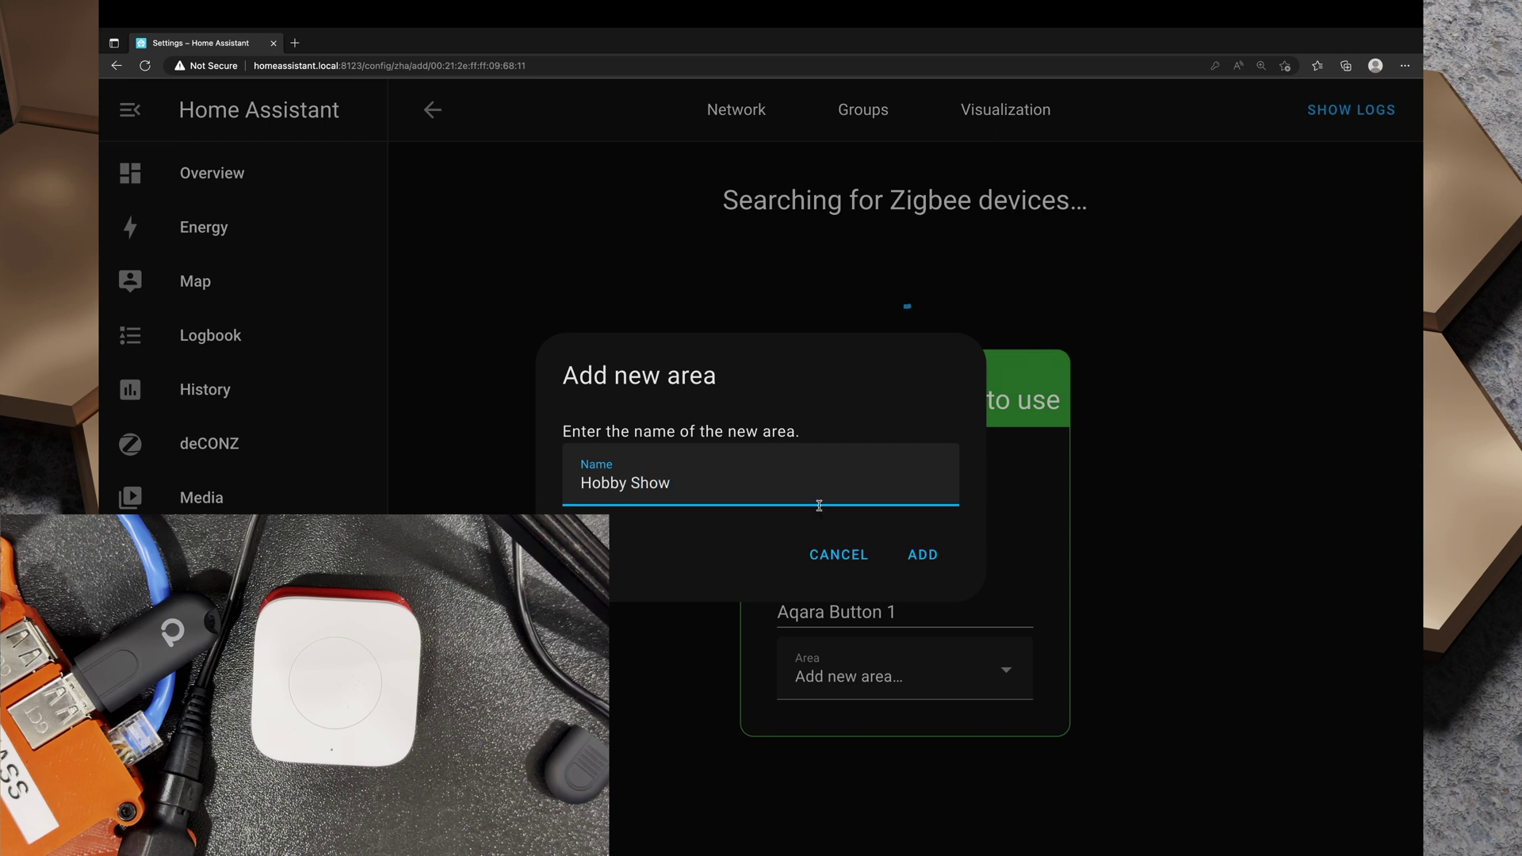
left_click(923, 555)
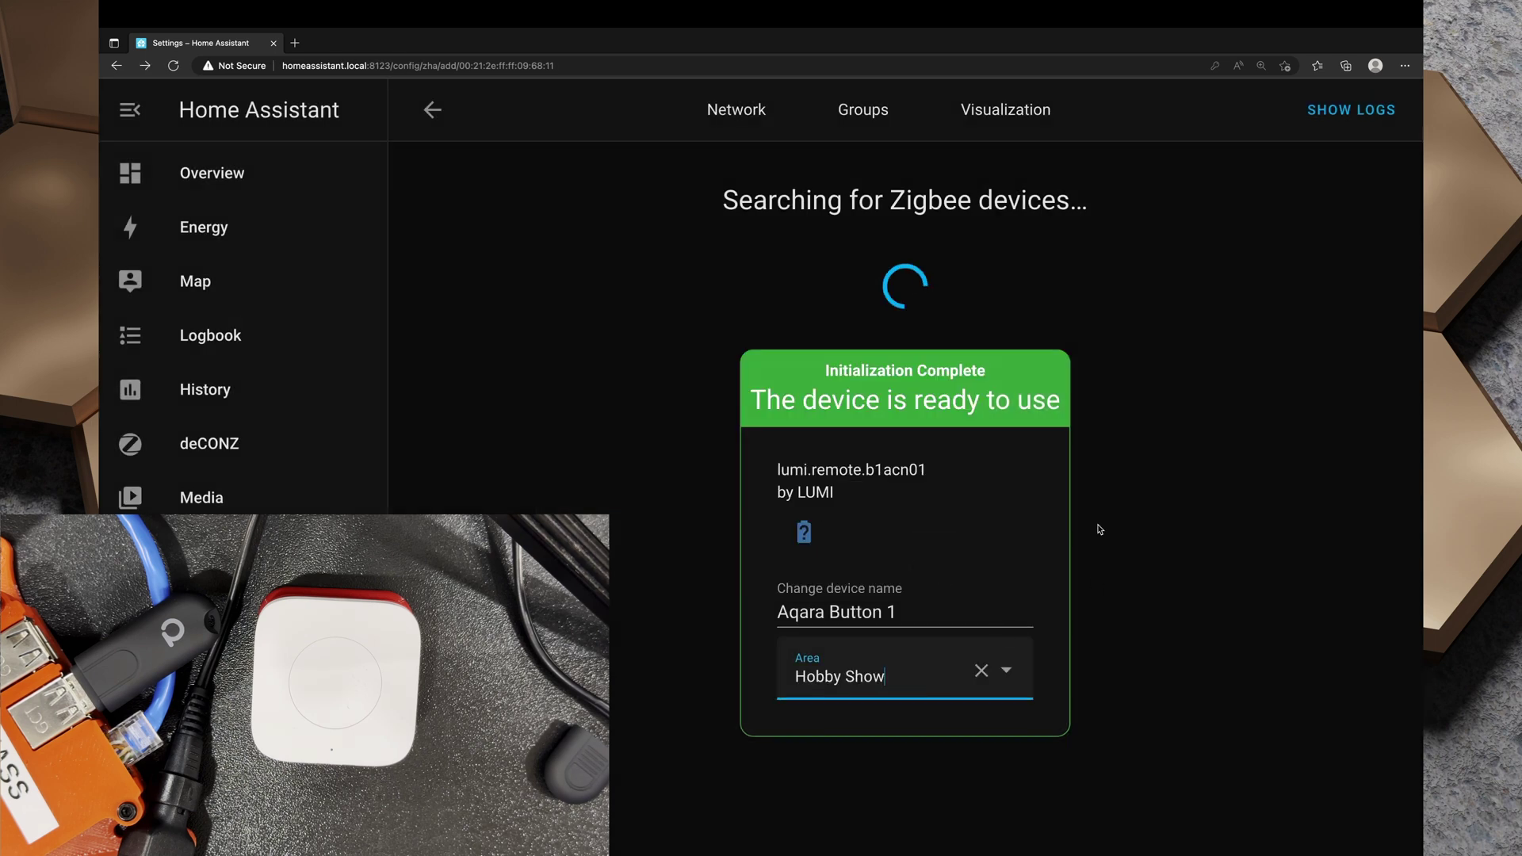
left_click(1179, 616)
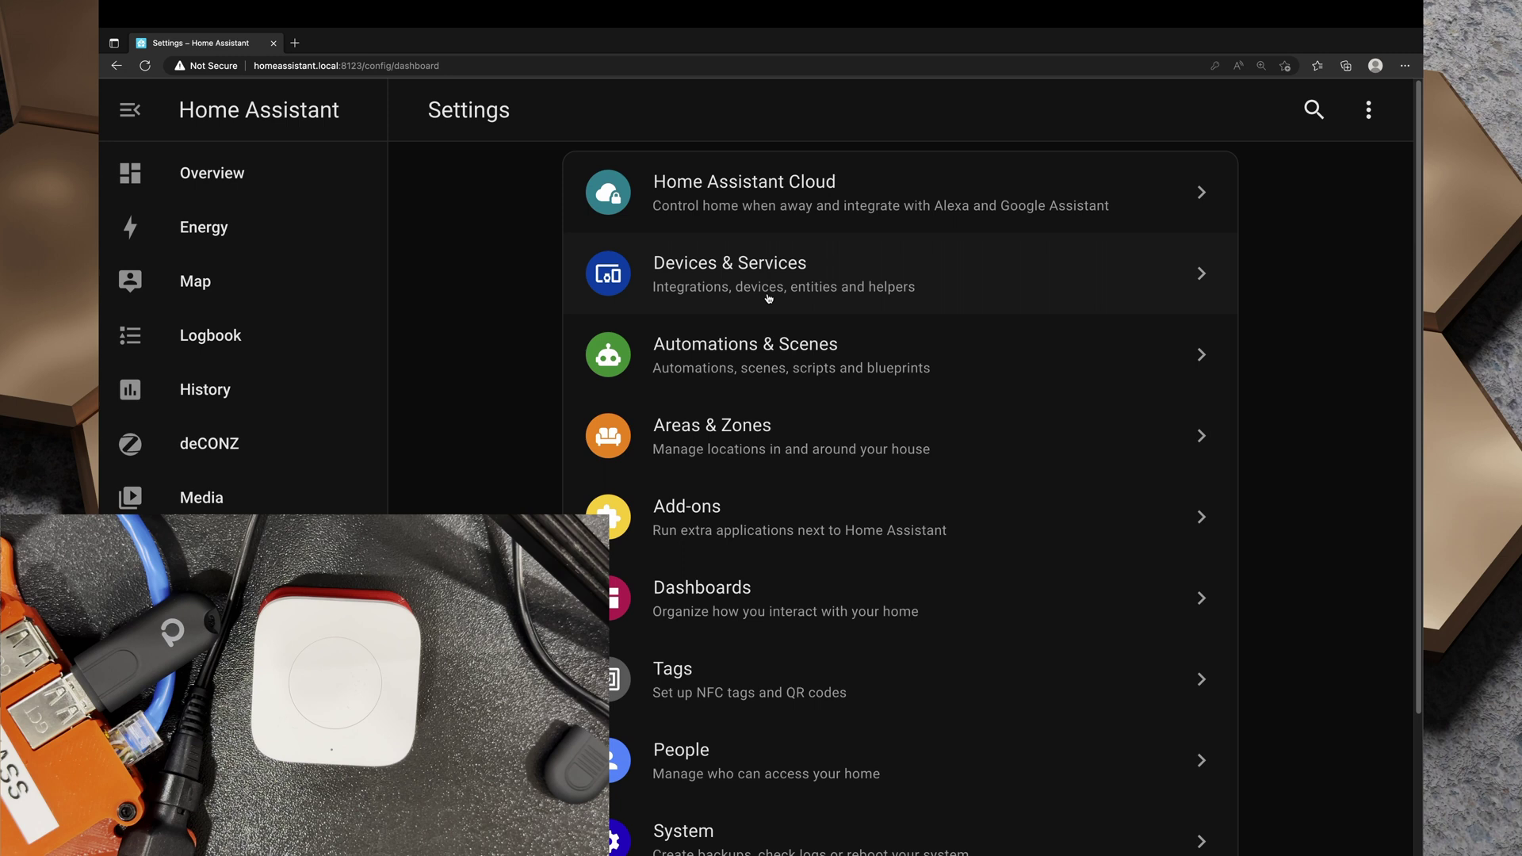
- From Devices & Services, list the ConBee II integration's 2 devices and open Aqara Button 1
left_click(768, 293)
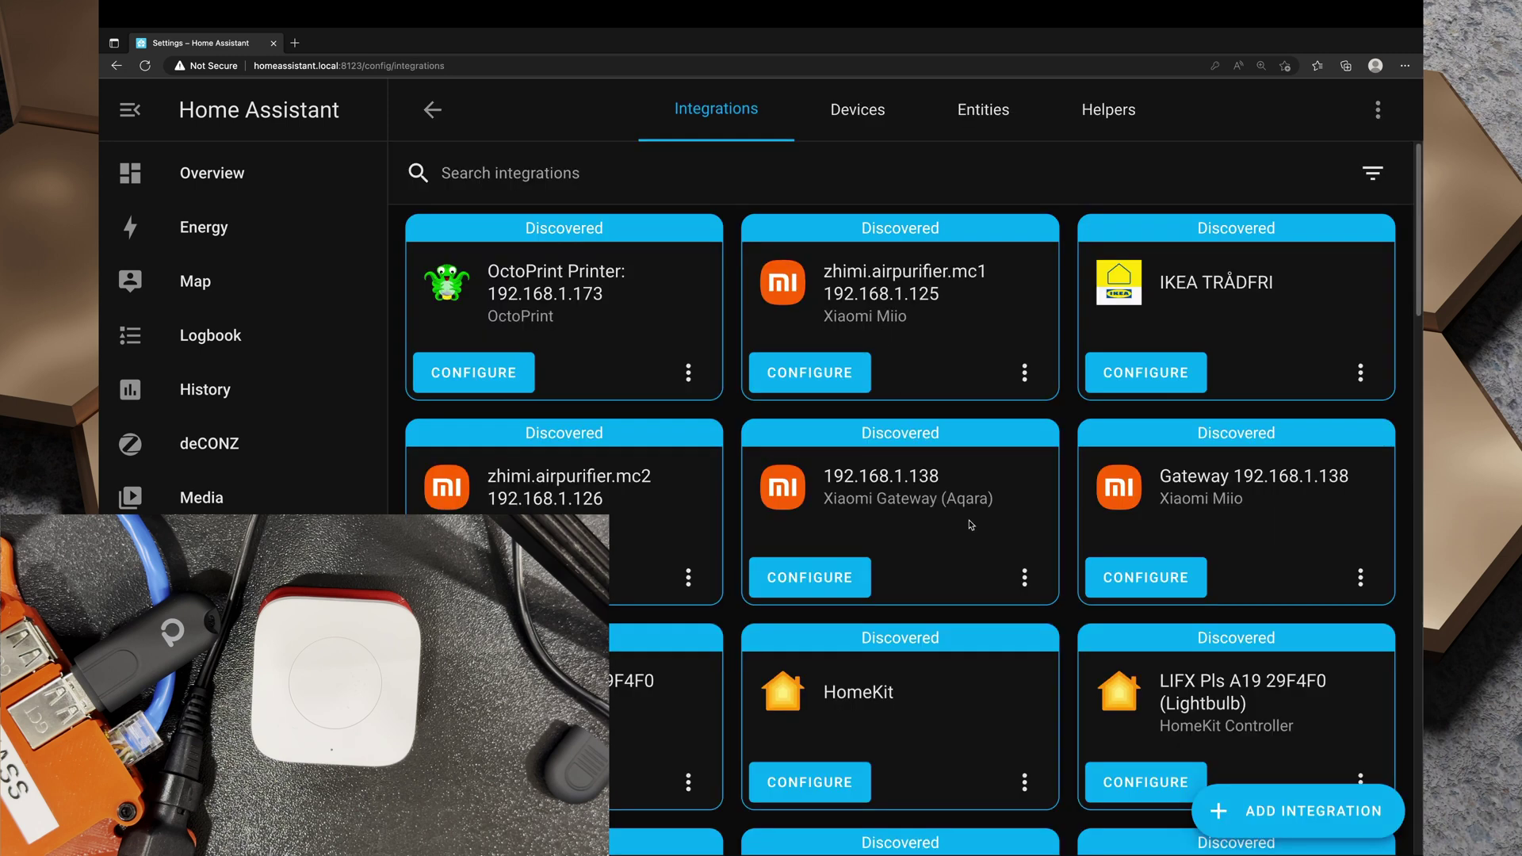
scroll(1030, 539, "down", 15)
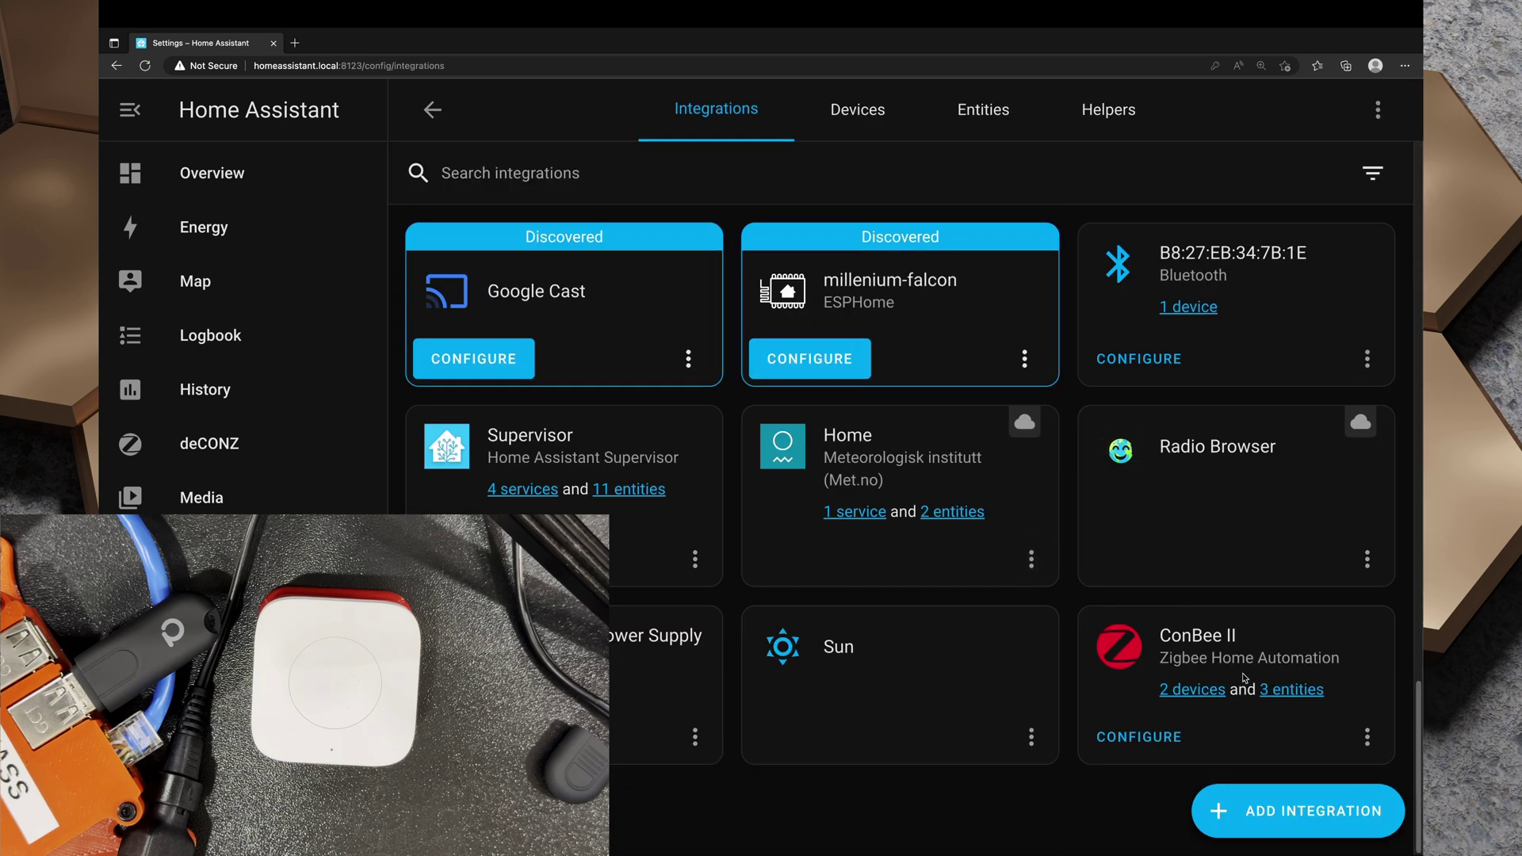
left_click(1203, 693)
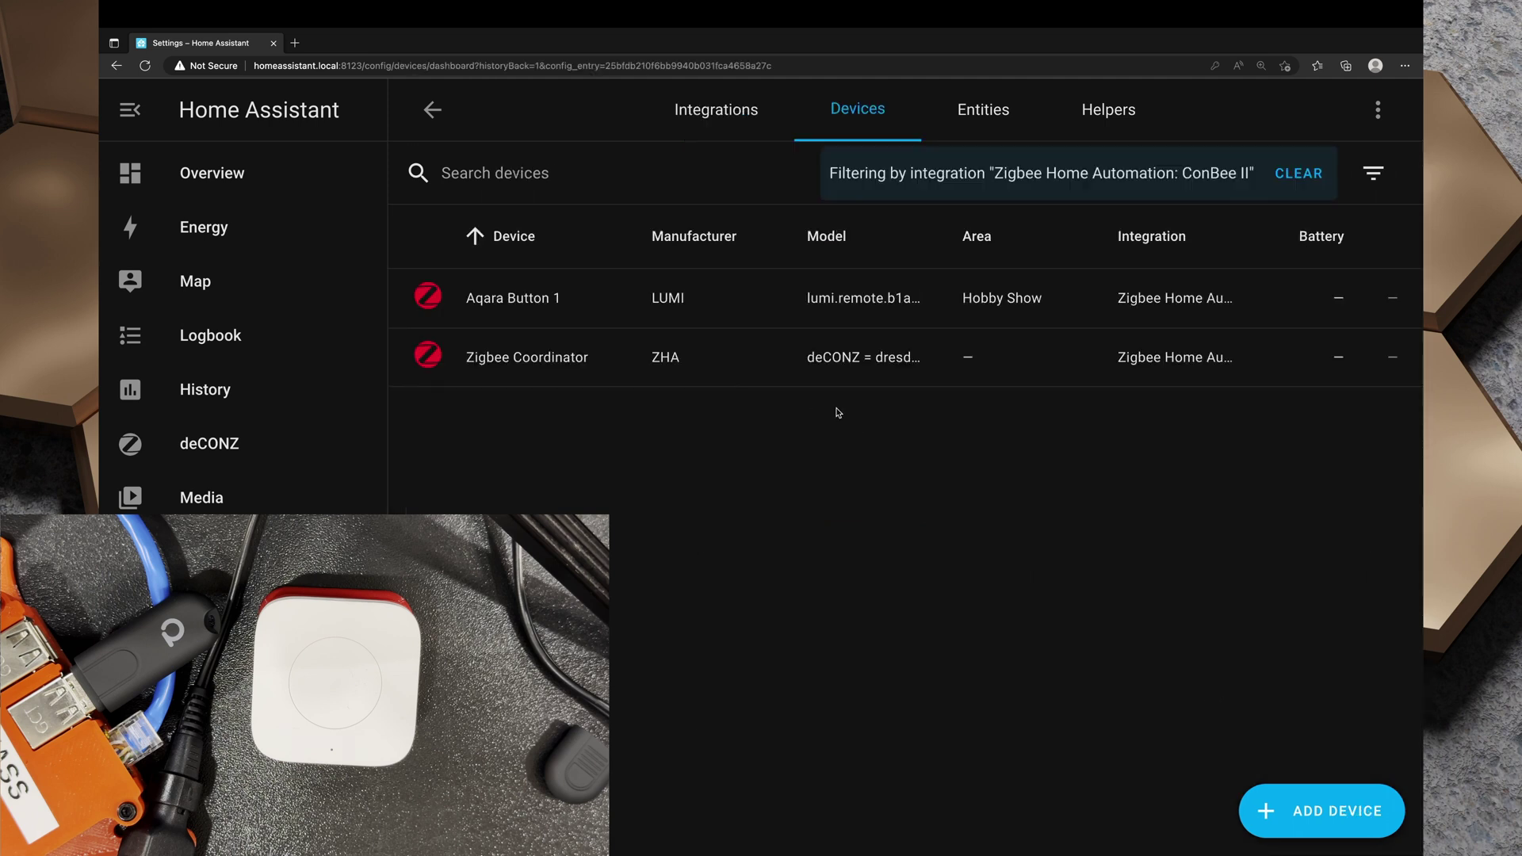
left_click(508, 301)
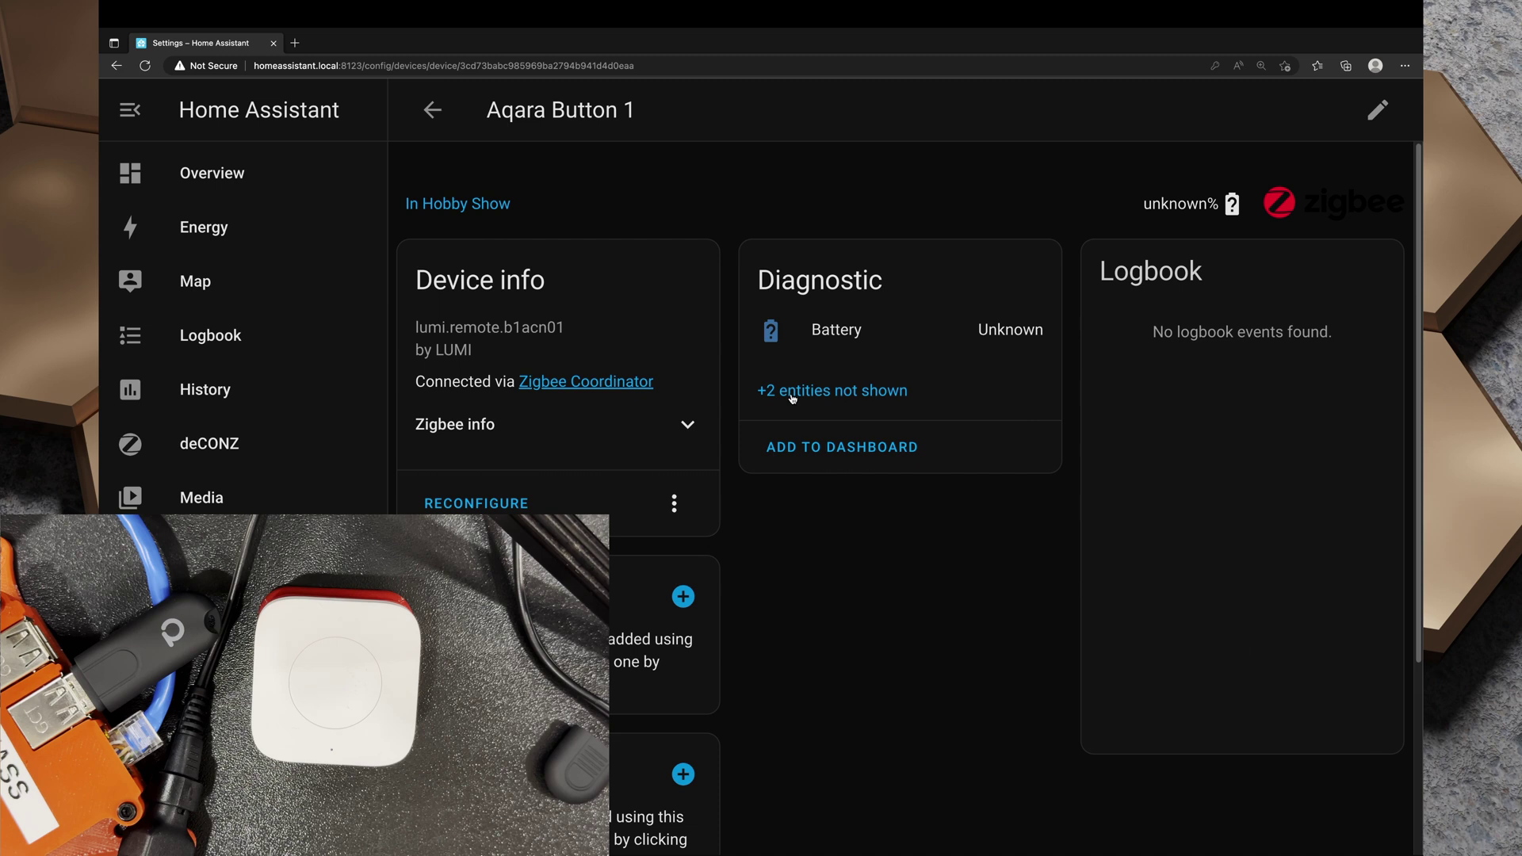